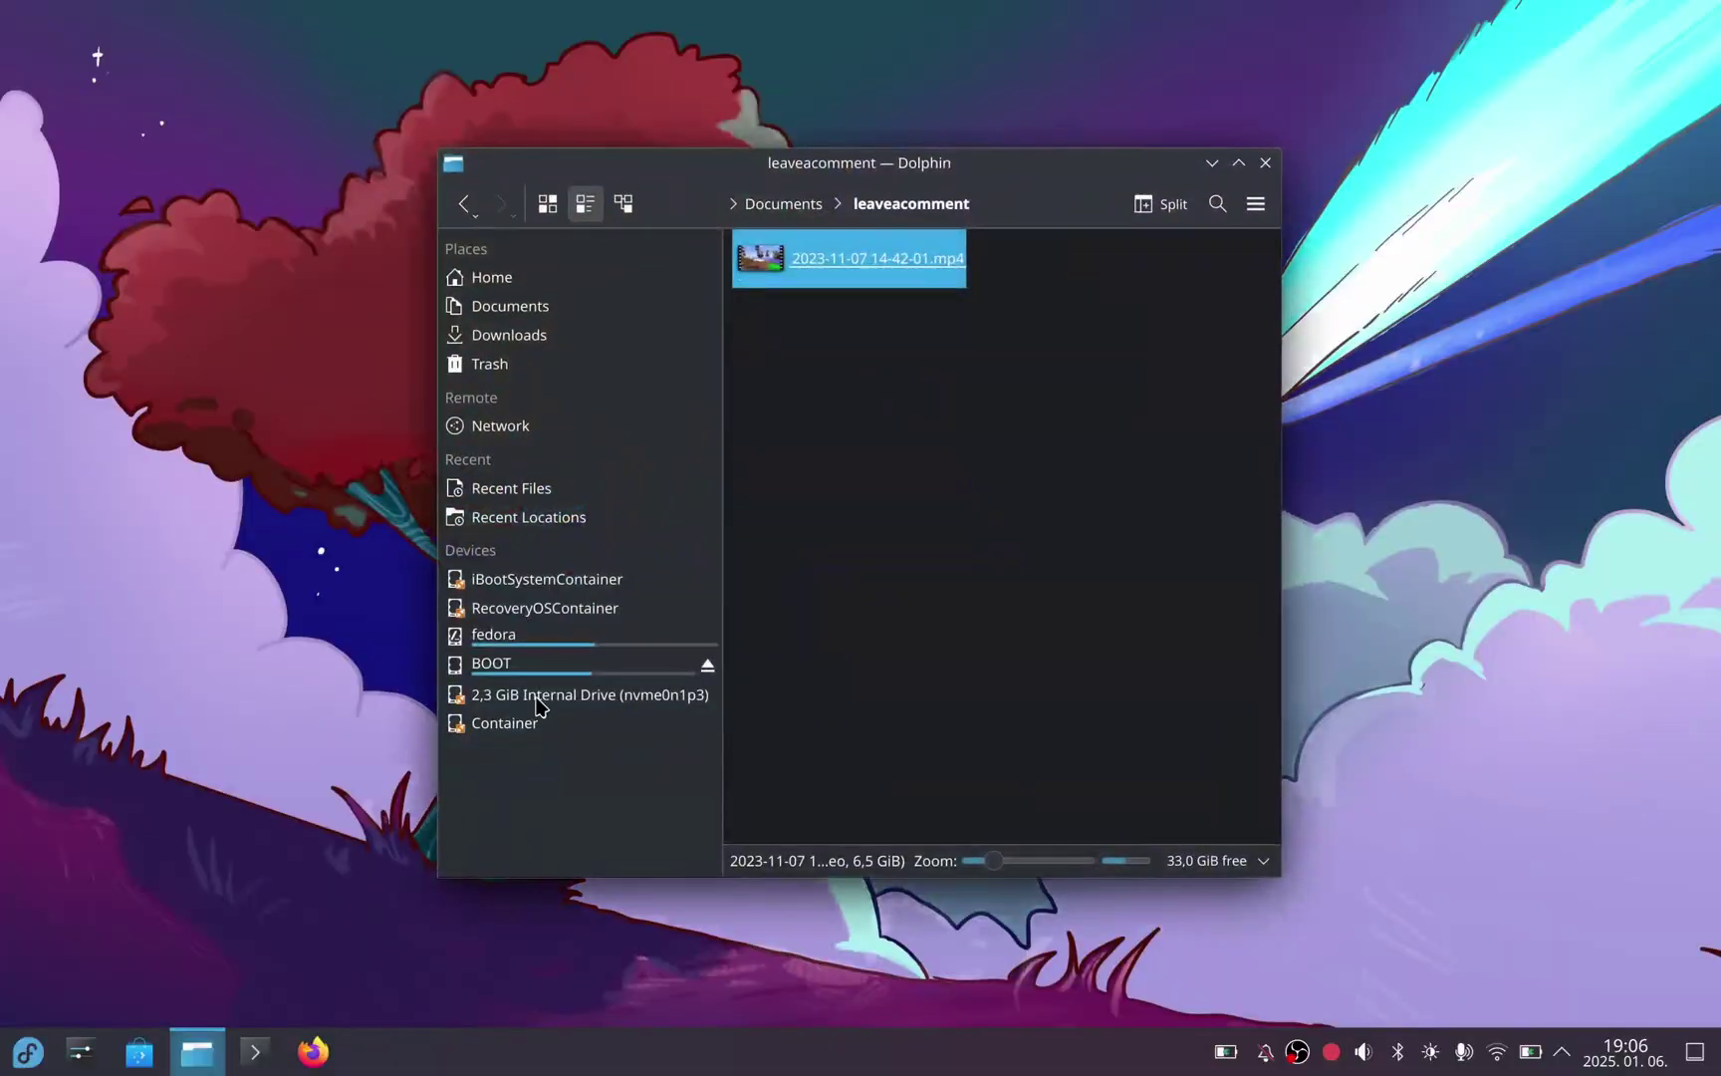
# Open the home folder in Dolphin, then render the current frame in Blender
pyautogui.click(492, 277)
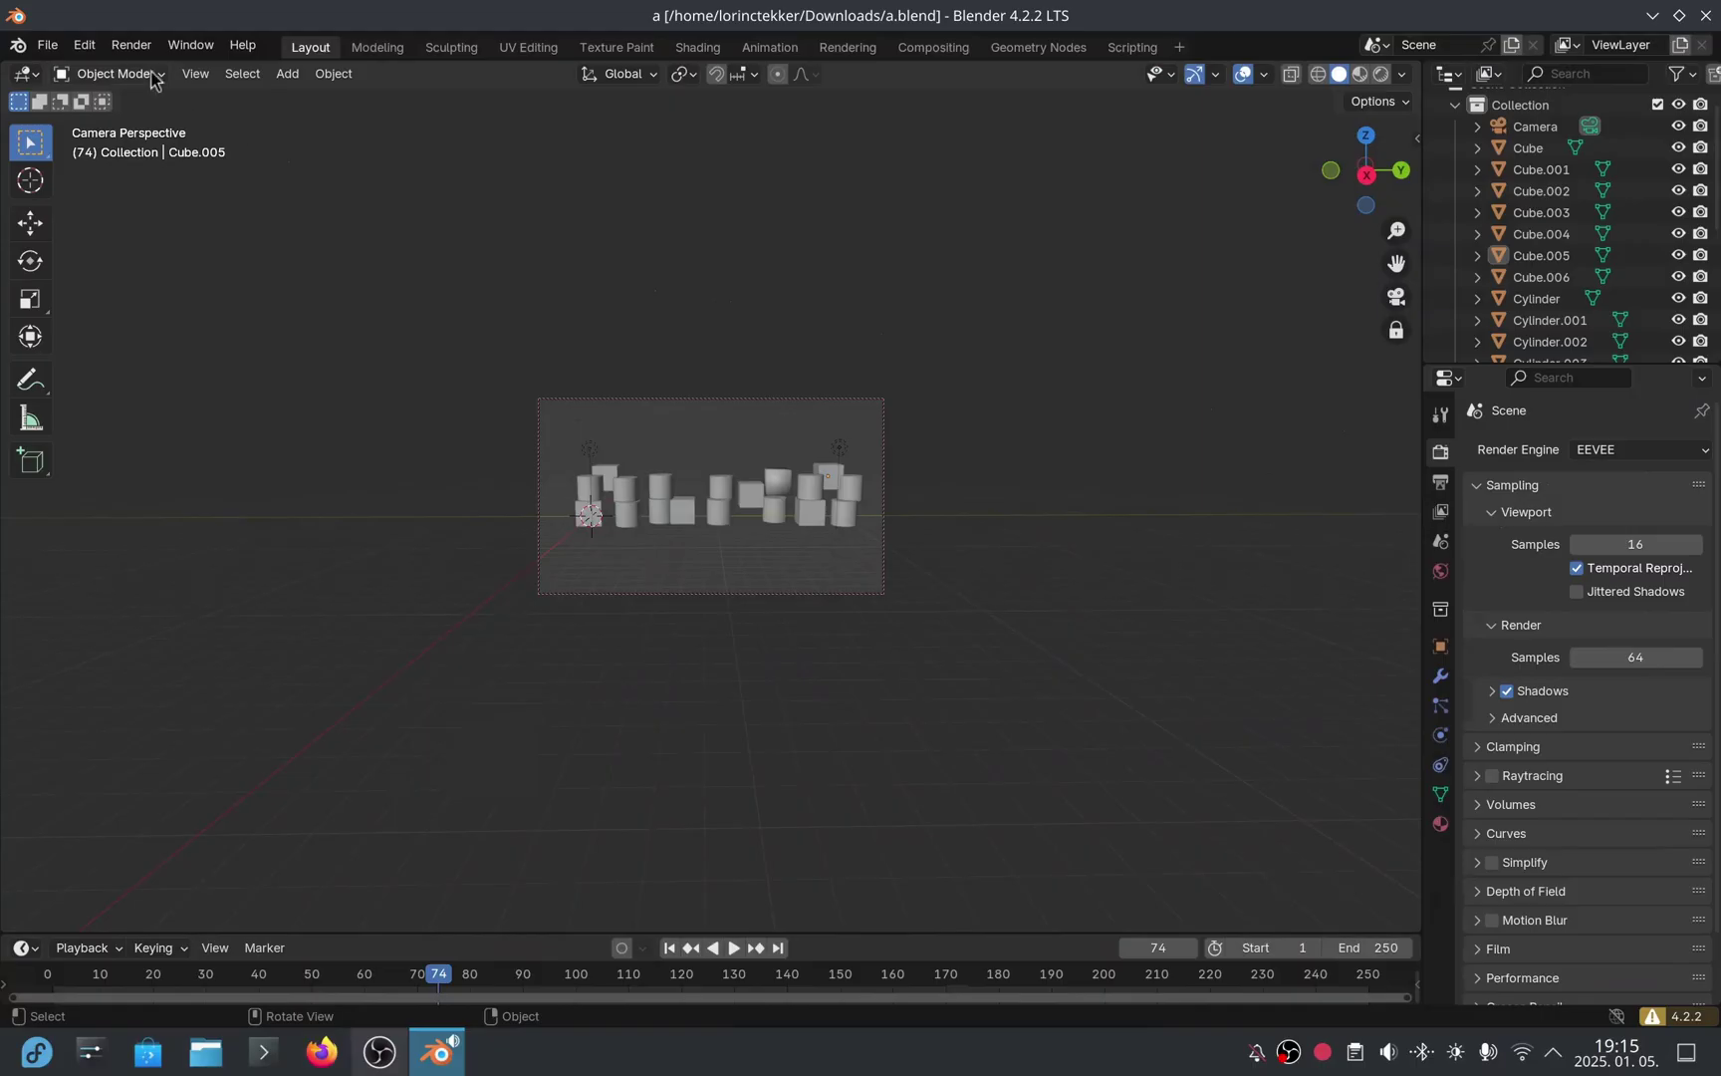
pyautogui.click(132, 46)
pyautogui.click(156, 67)
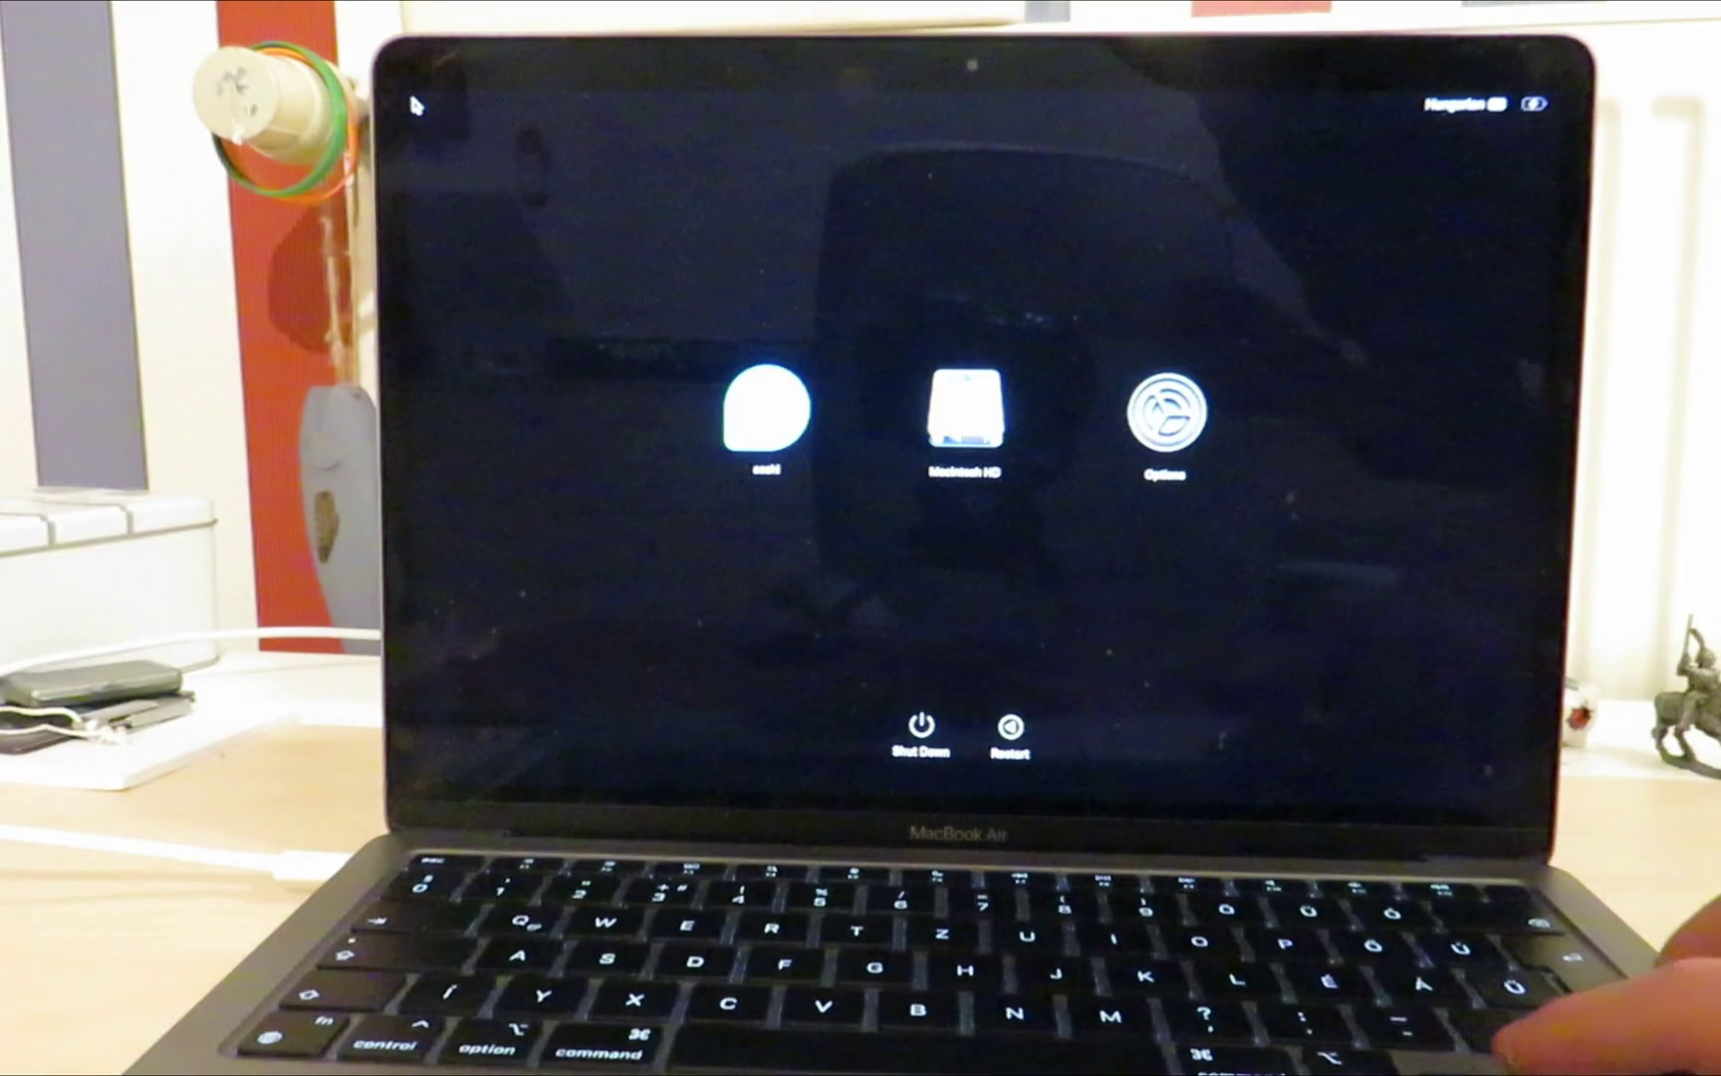
# Boot the MacBook Air from the asahi volume, then later boot macOS from Macintosh HD
pyautogui.press('Left')
pyautogui.press('Left')
pyautogui.press('Left')
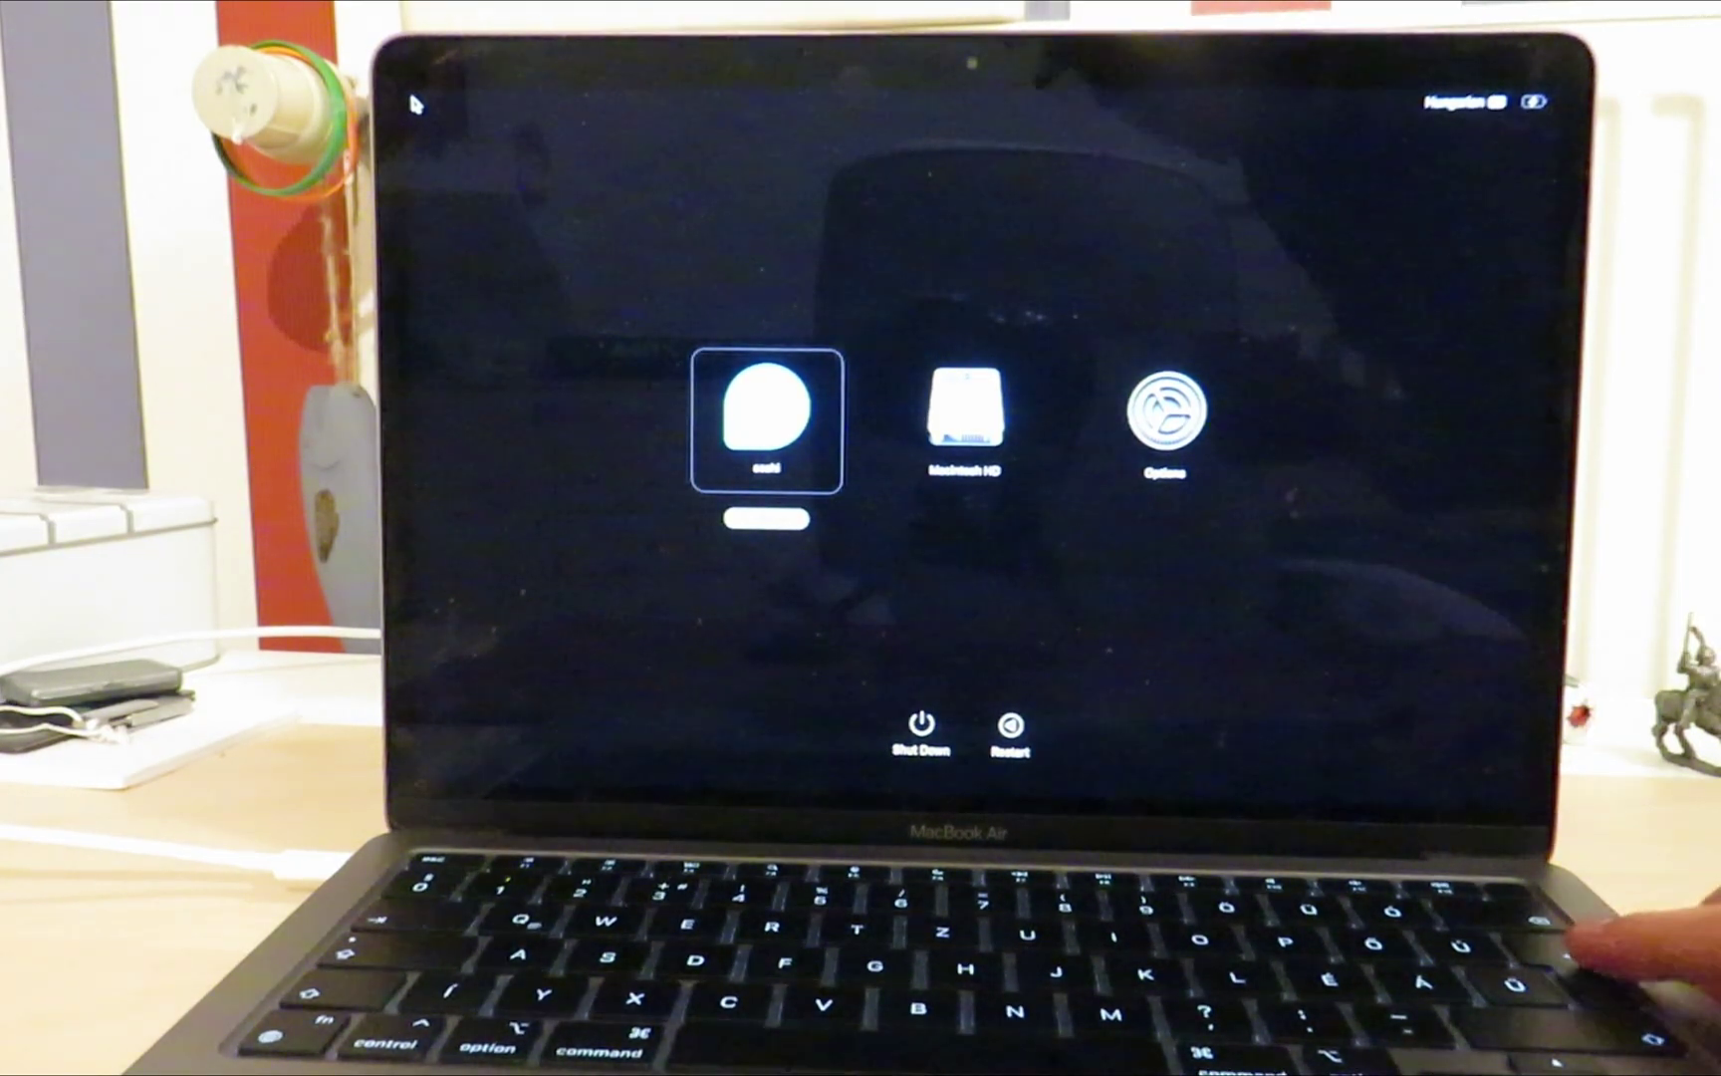
pyautogui.press('Return')
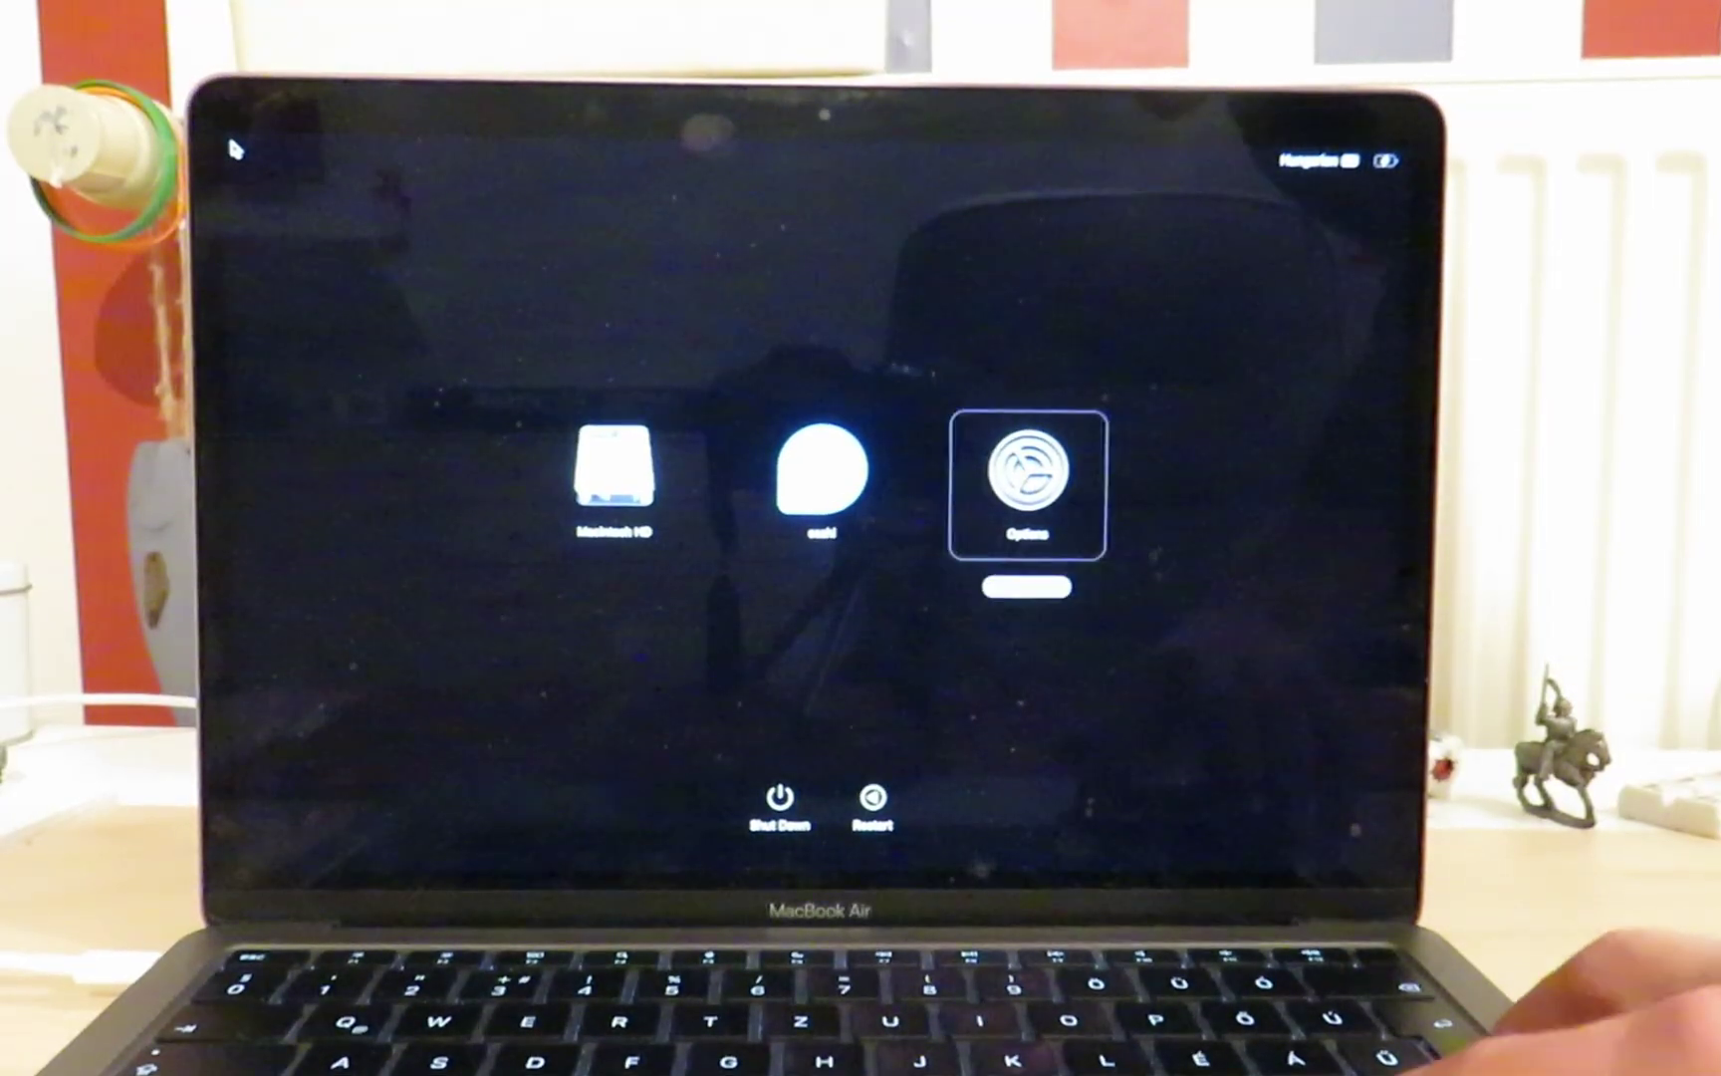
pyautogui.press('Left')
pyautogui.press('Left')
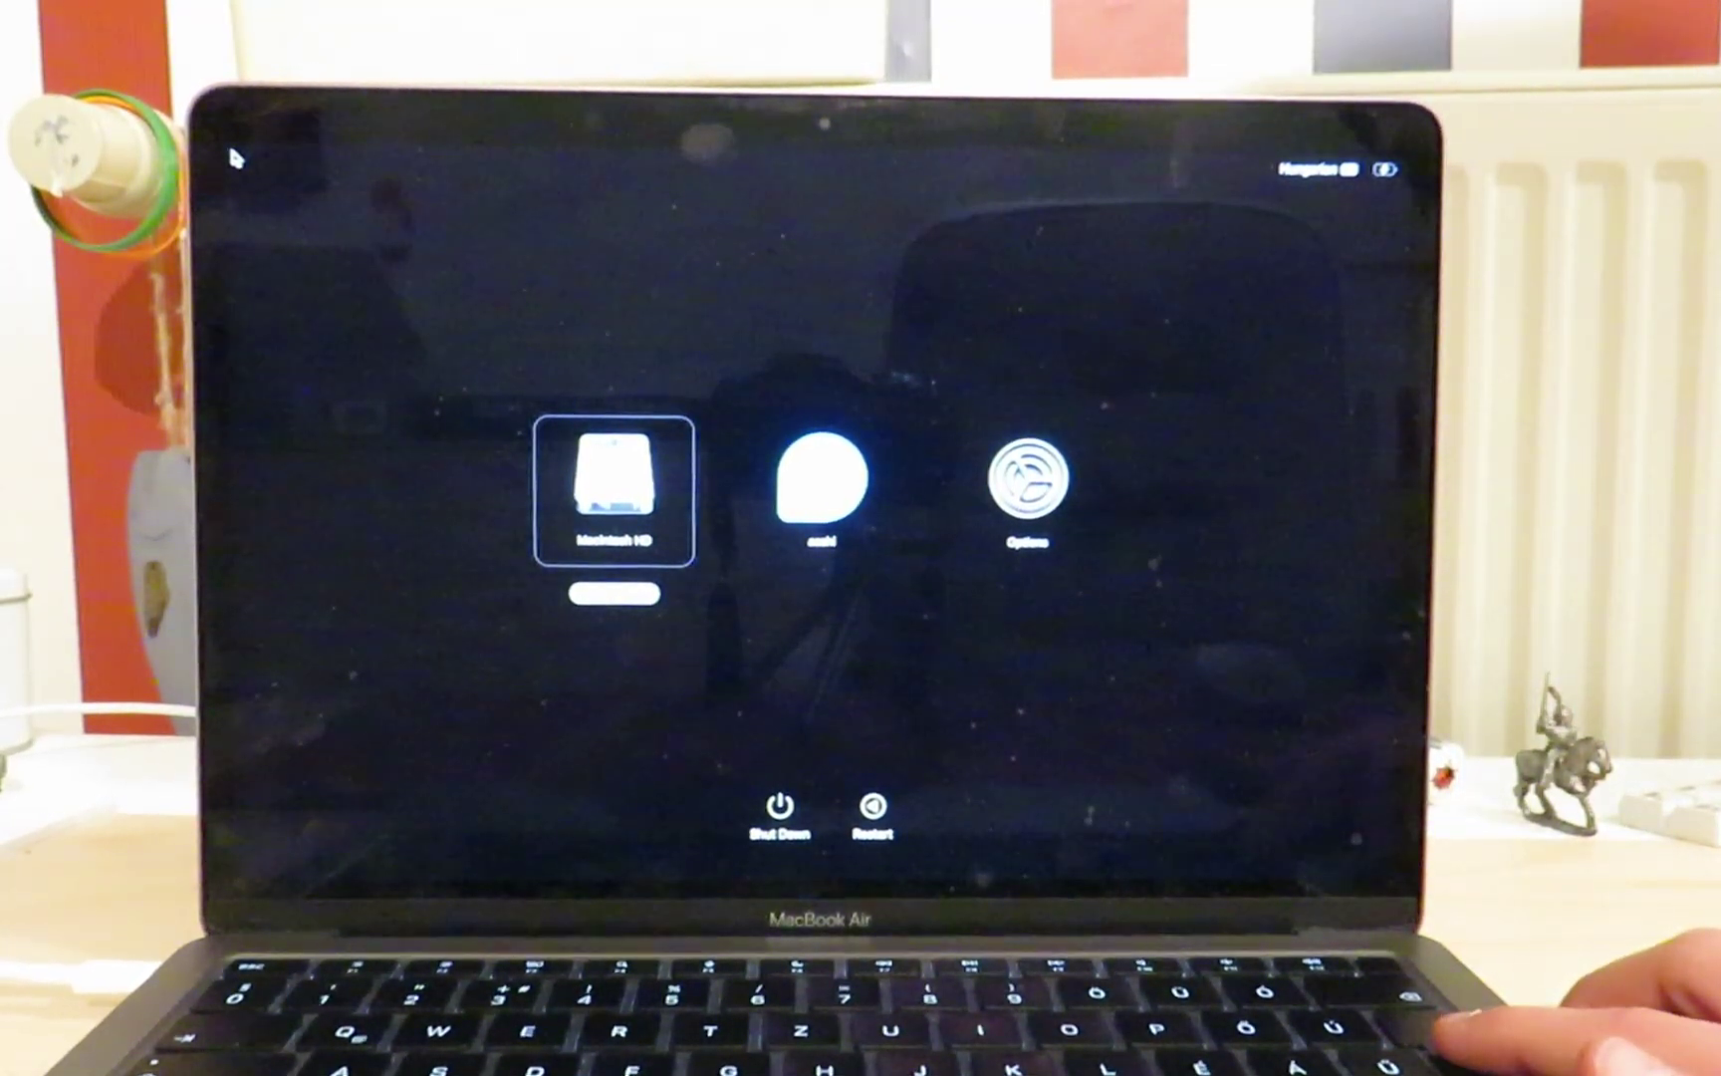
pyautogui.press('Return')
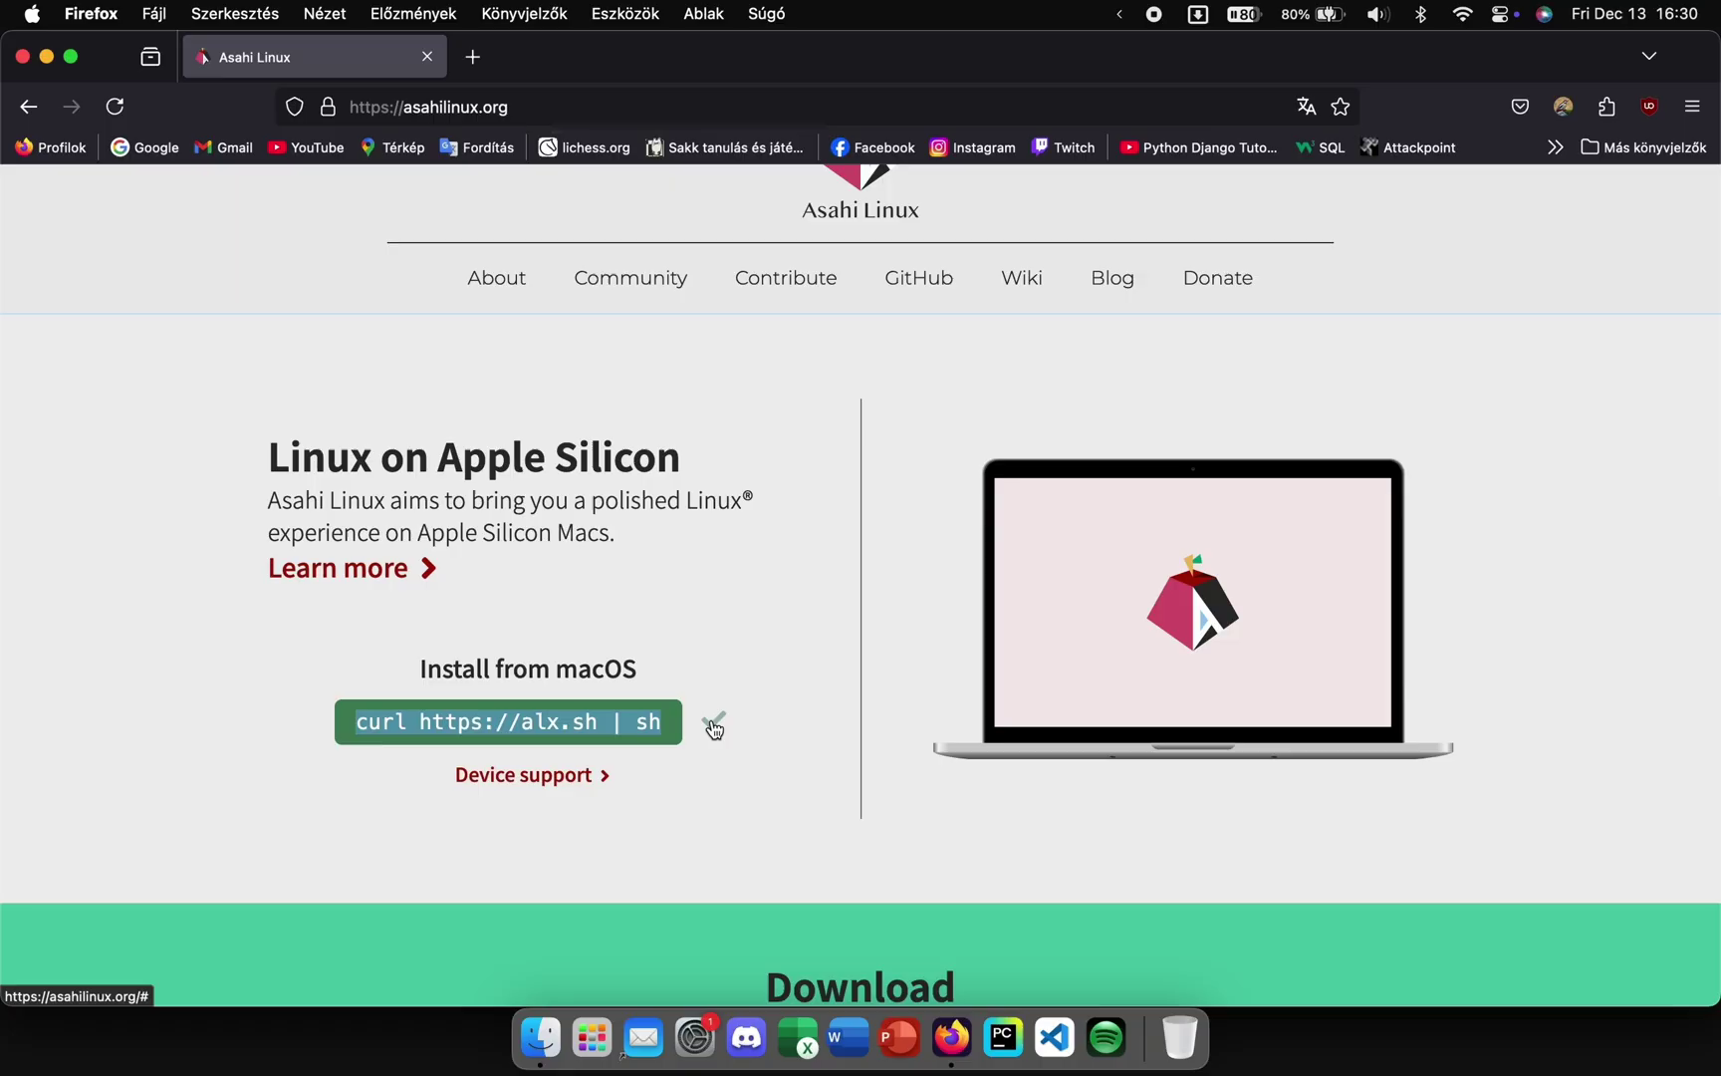
pyautogui.click(924, 830)
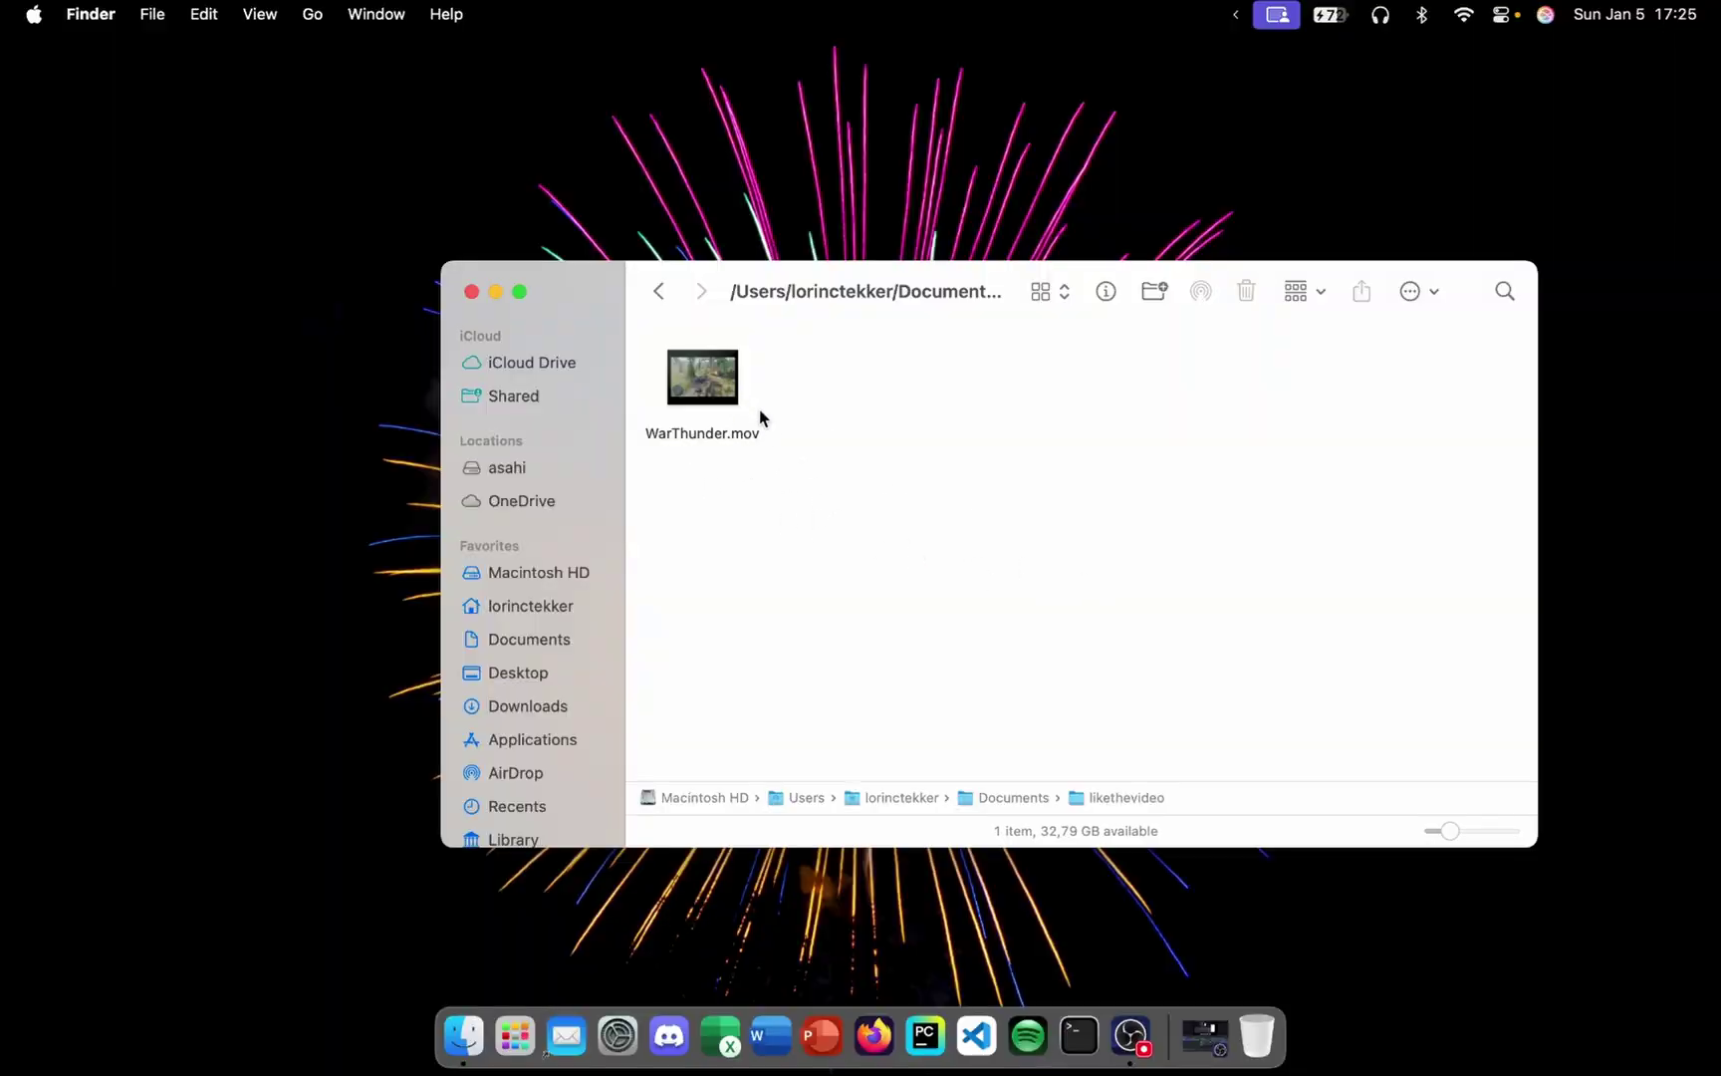
# Open WarThunder.mov with VLC.app to play it
pyautogui.click(718, 397)
pyautogui.rightClick(717, 392)
pyautogui.moveTo(840, 446)
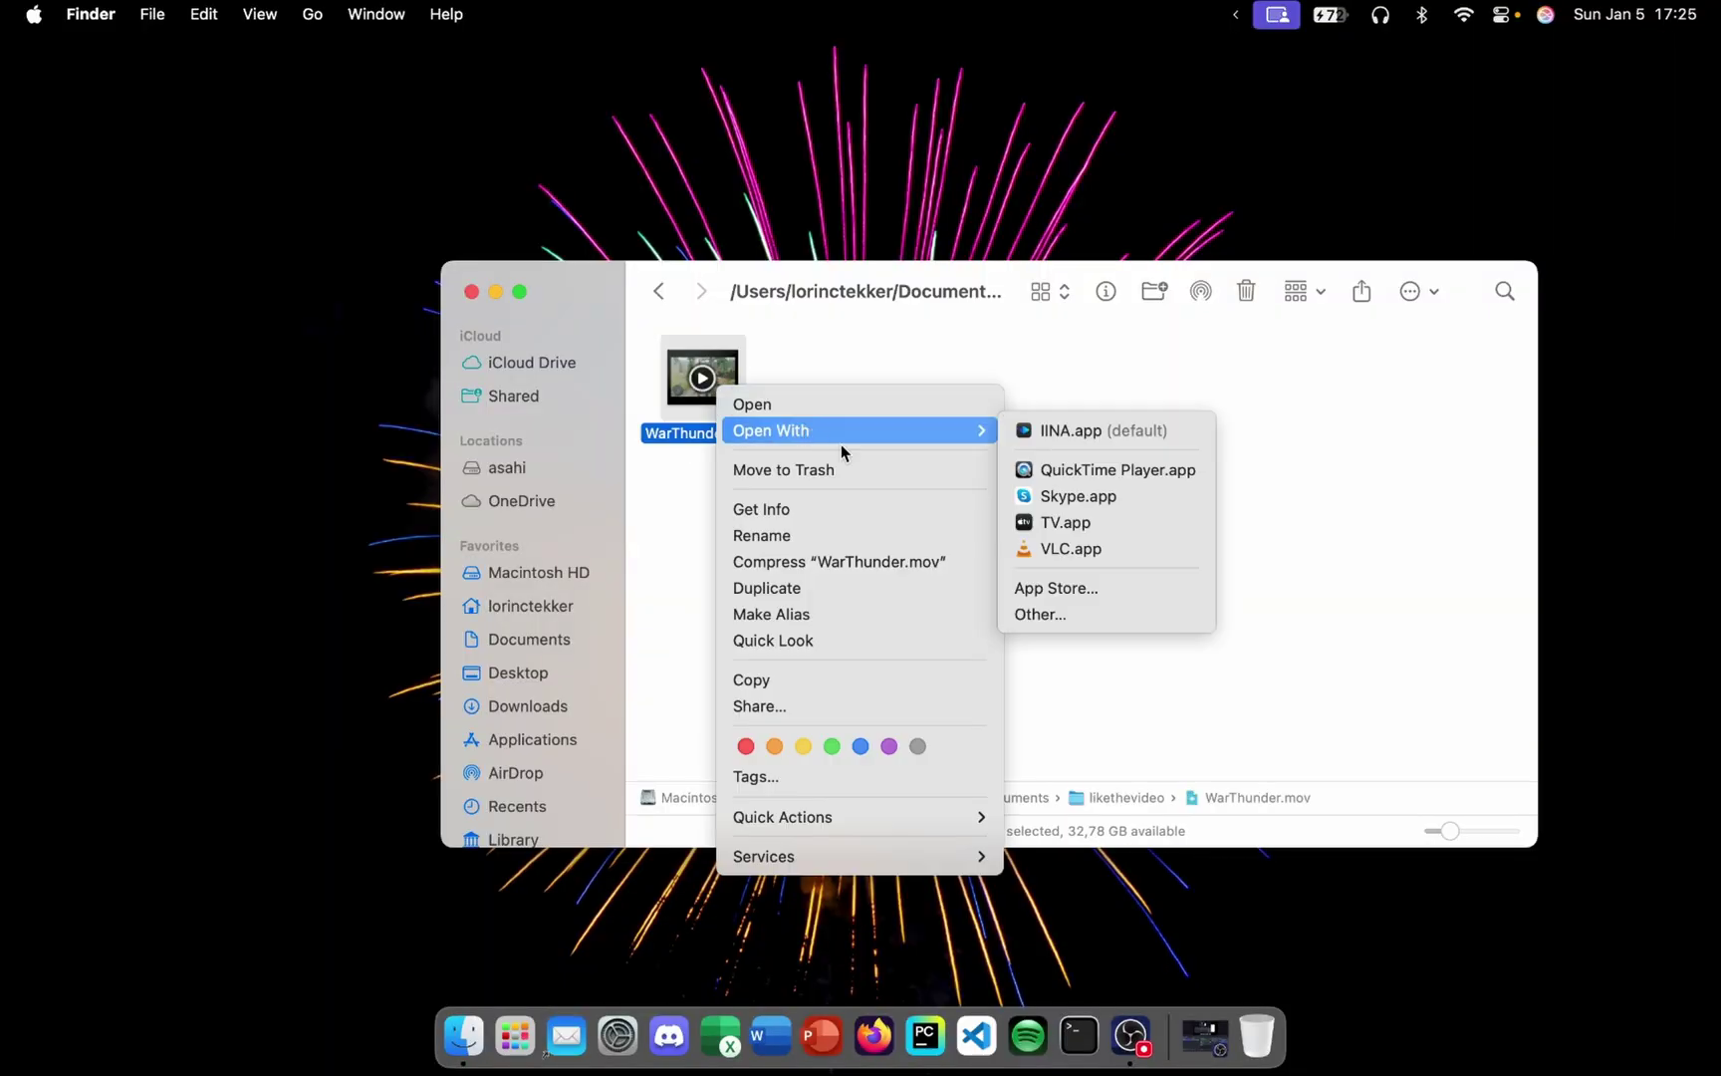
pyautogui.click(1093, 551)
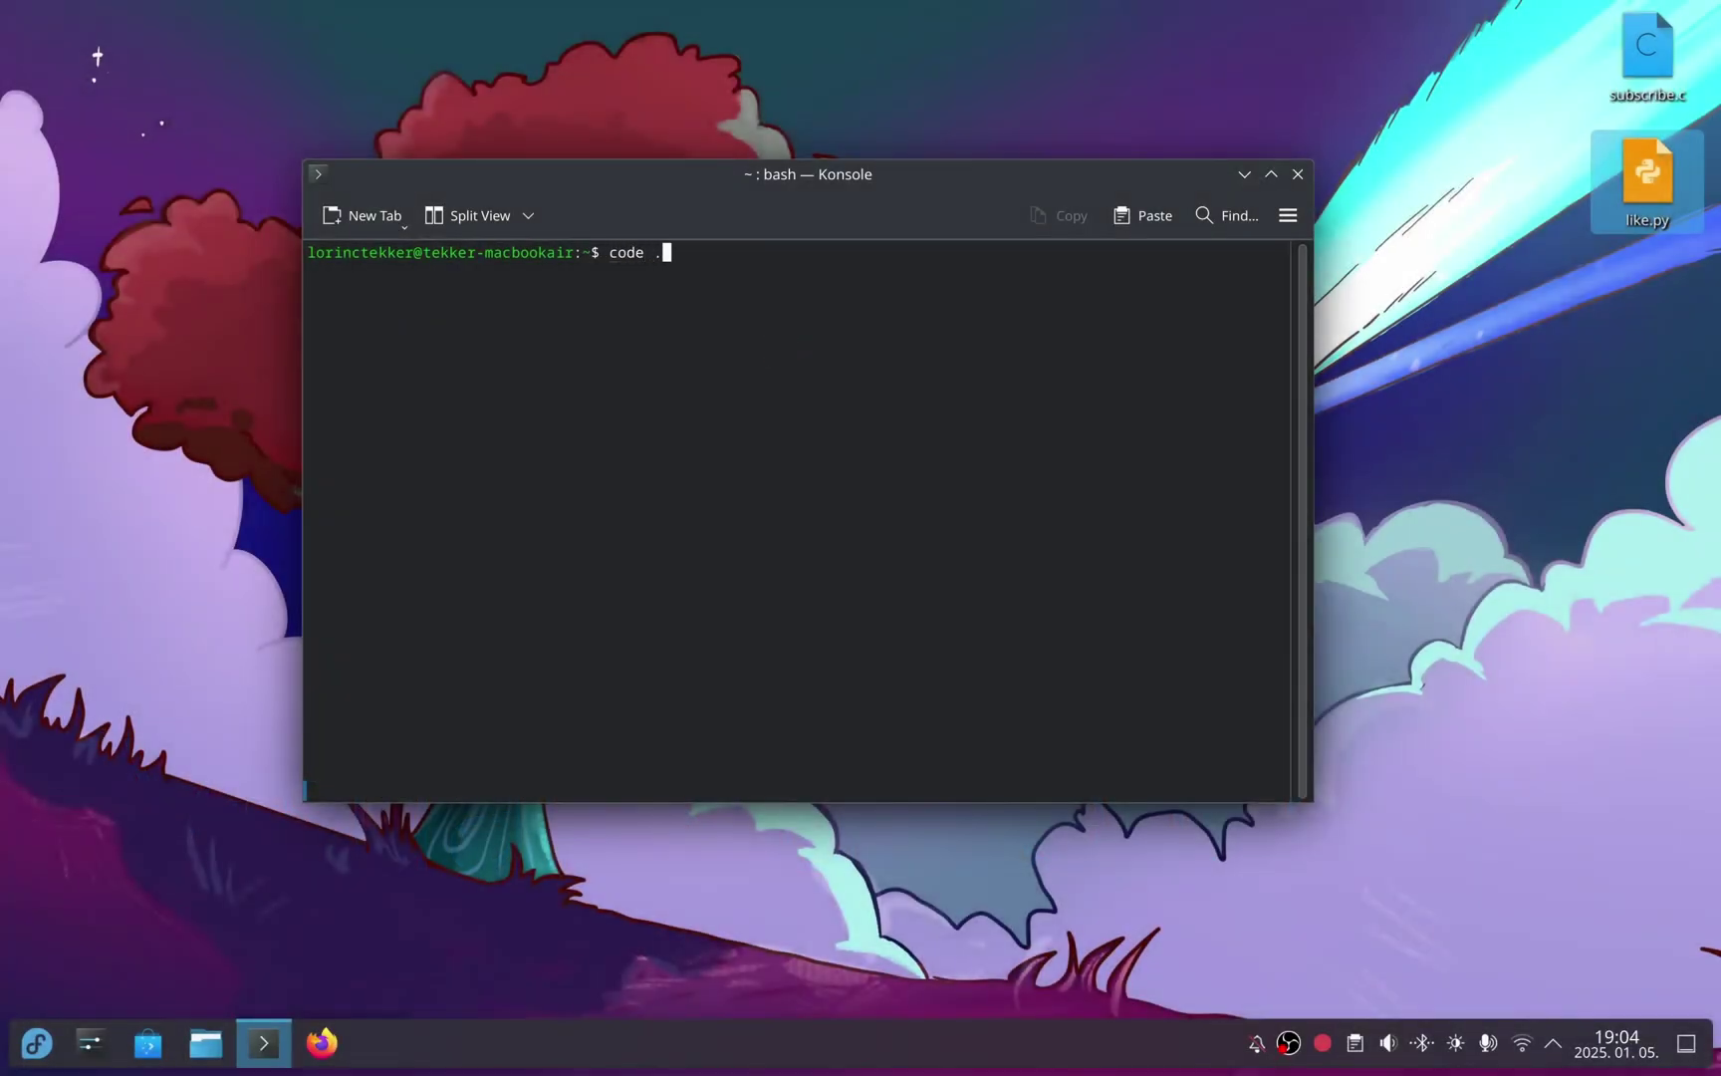
# Launch VS Code with code . on Linux and macOS, then start Konsole and LibreOffice Writer
pyautogui.press('Return')
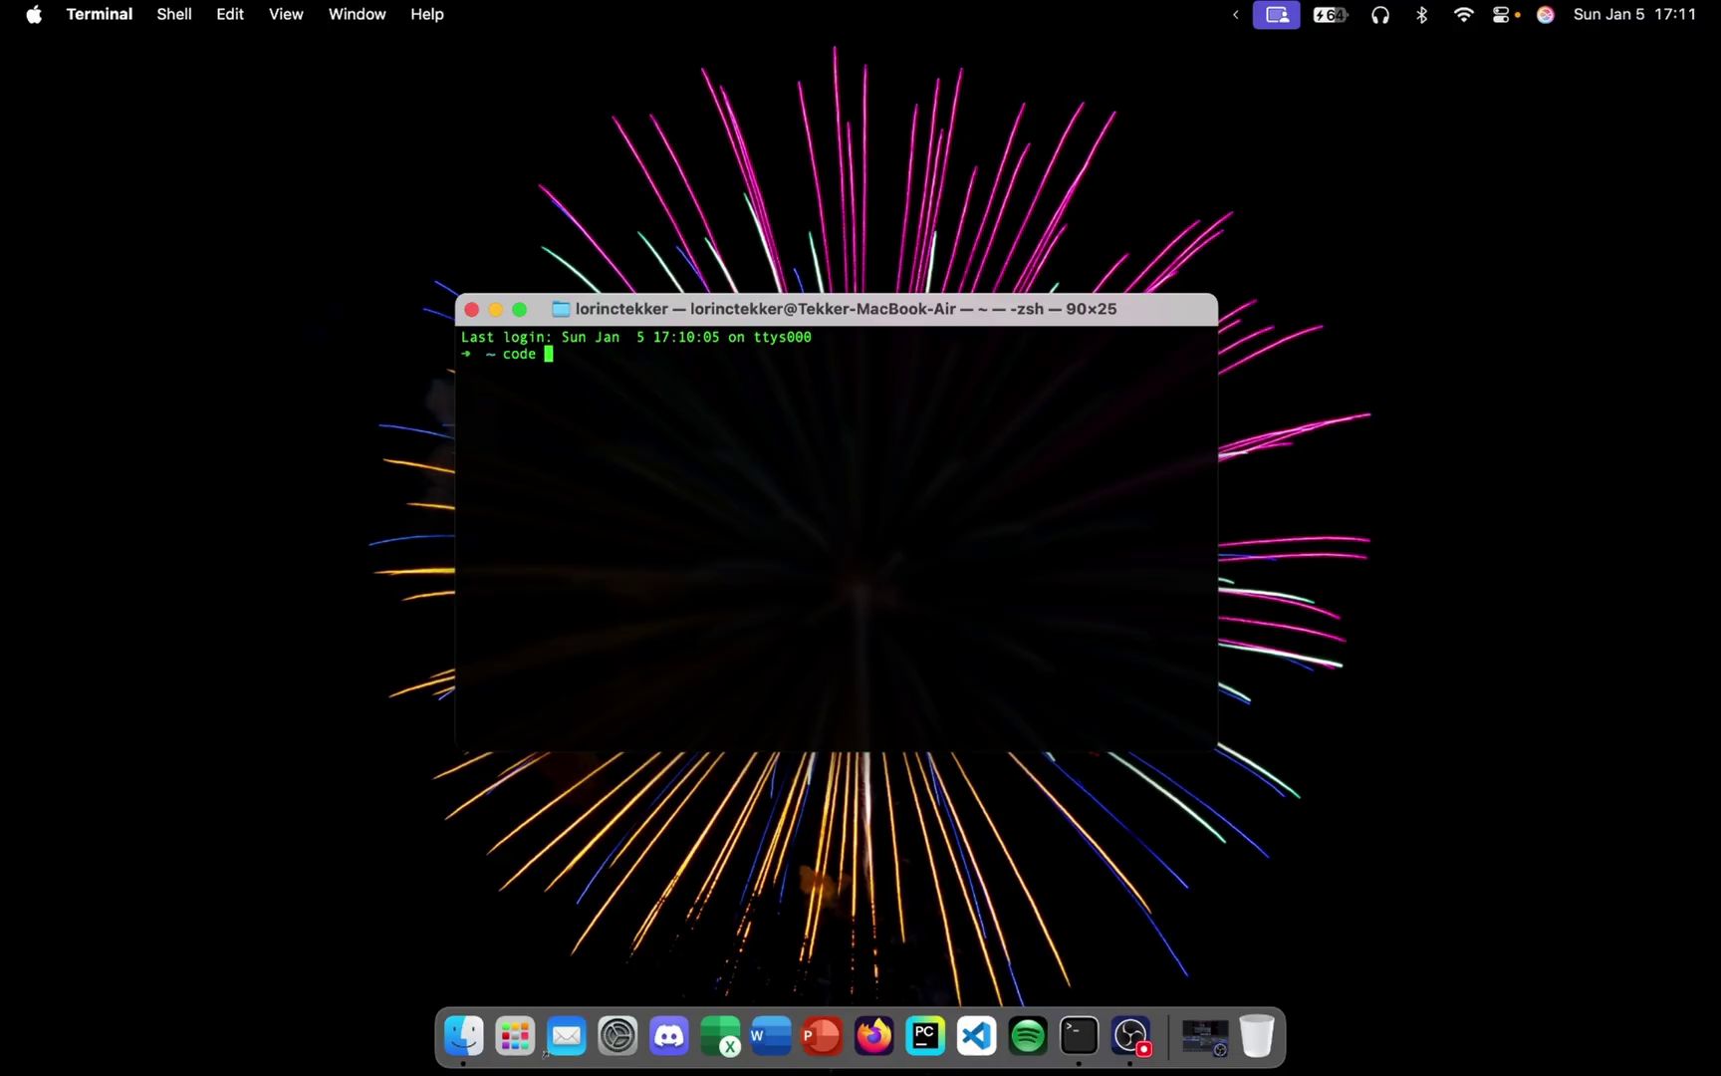
pyautogui.press('Return')
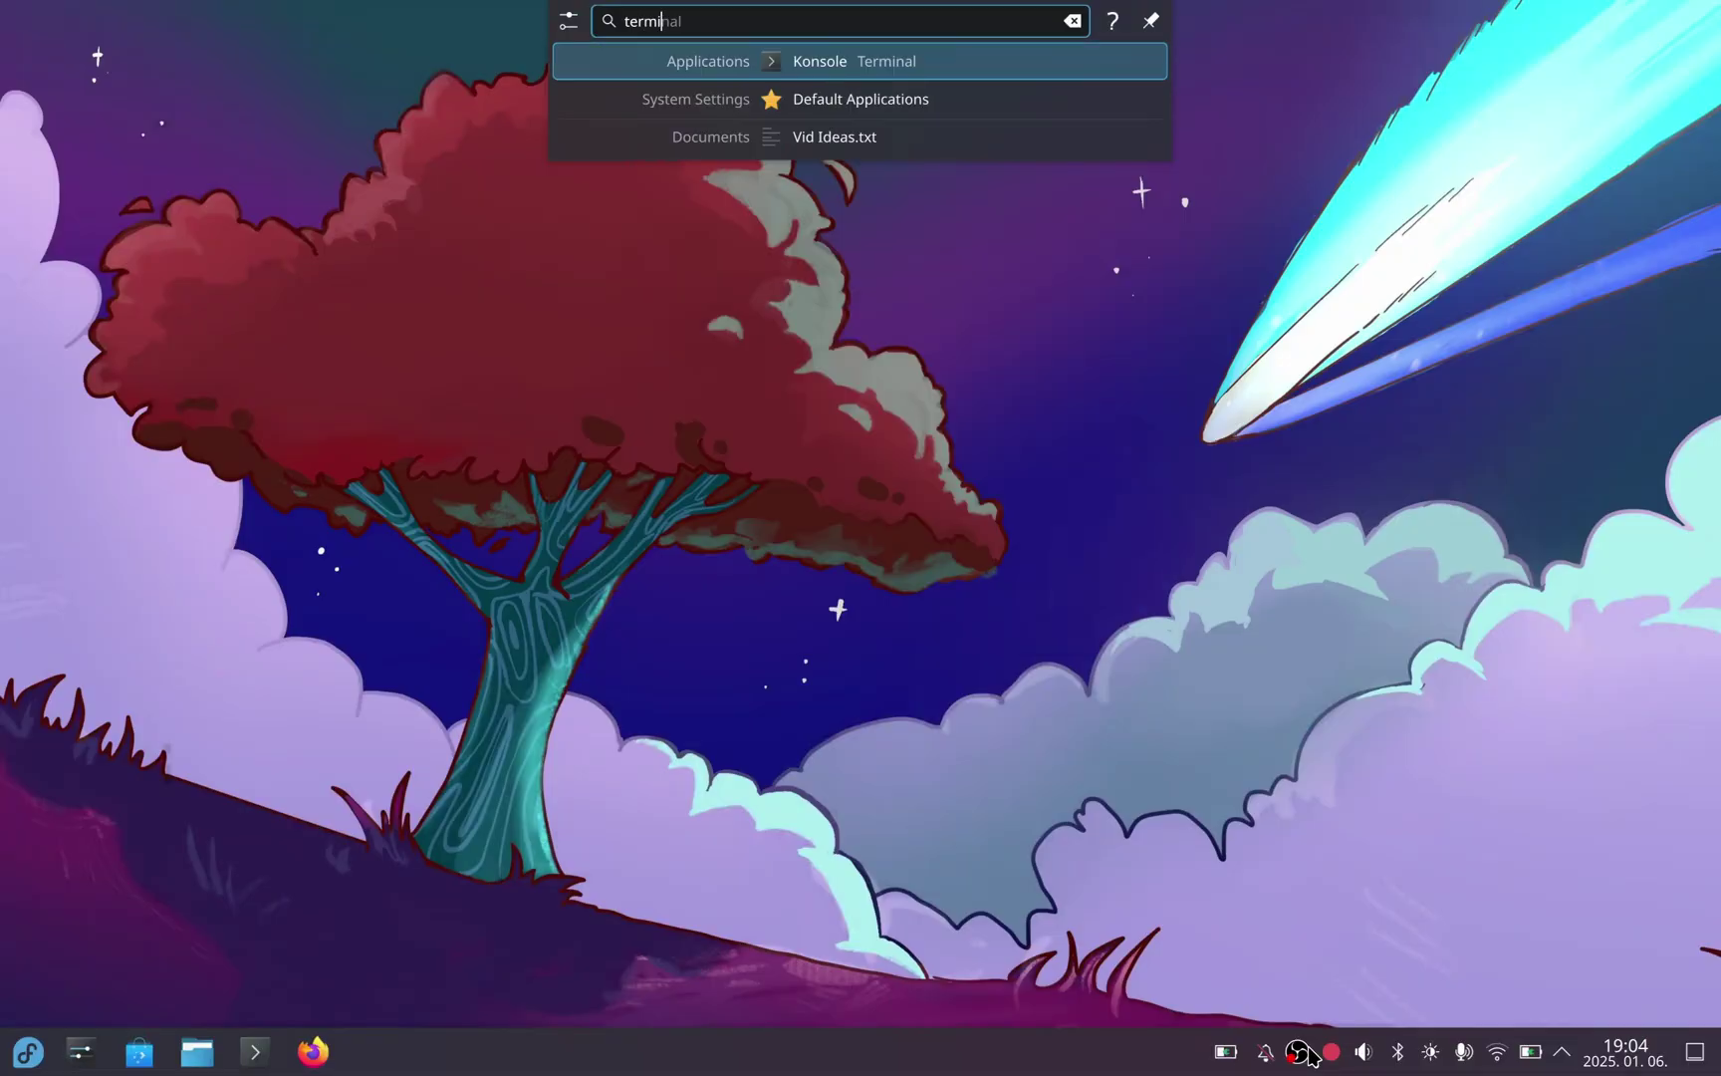
pyautogui.press('Return')
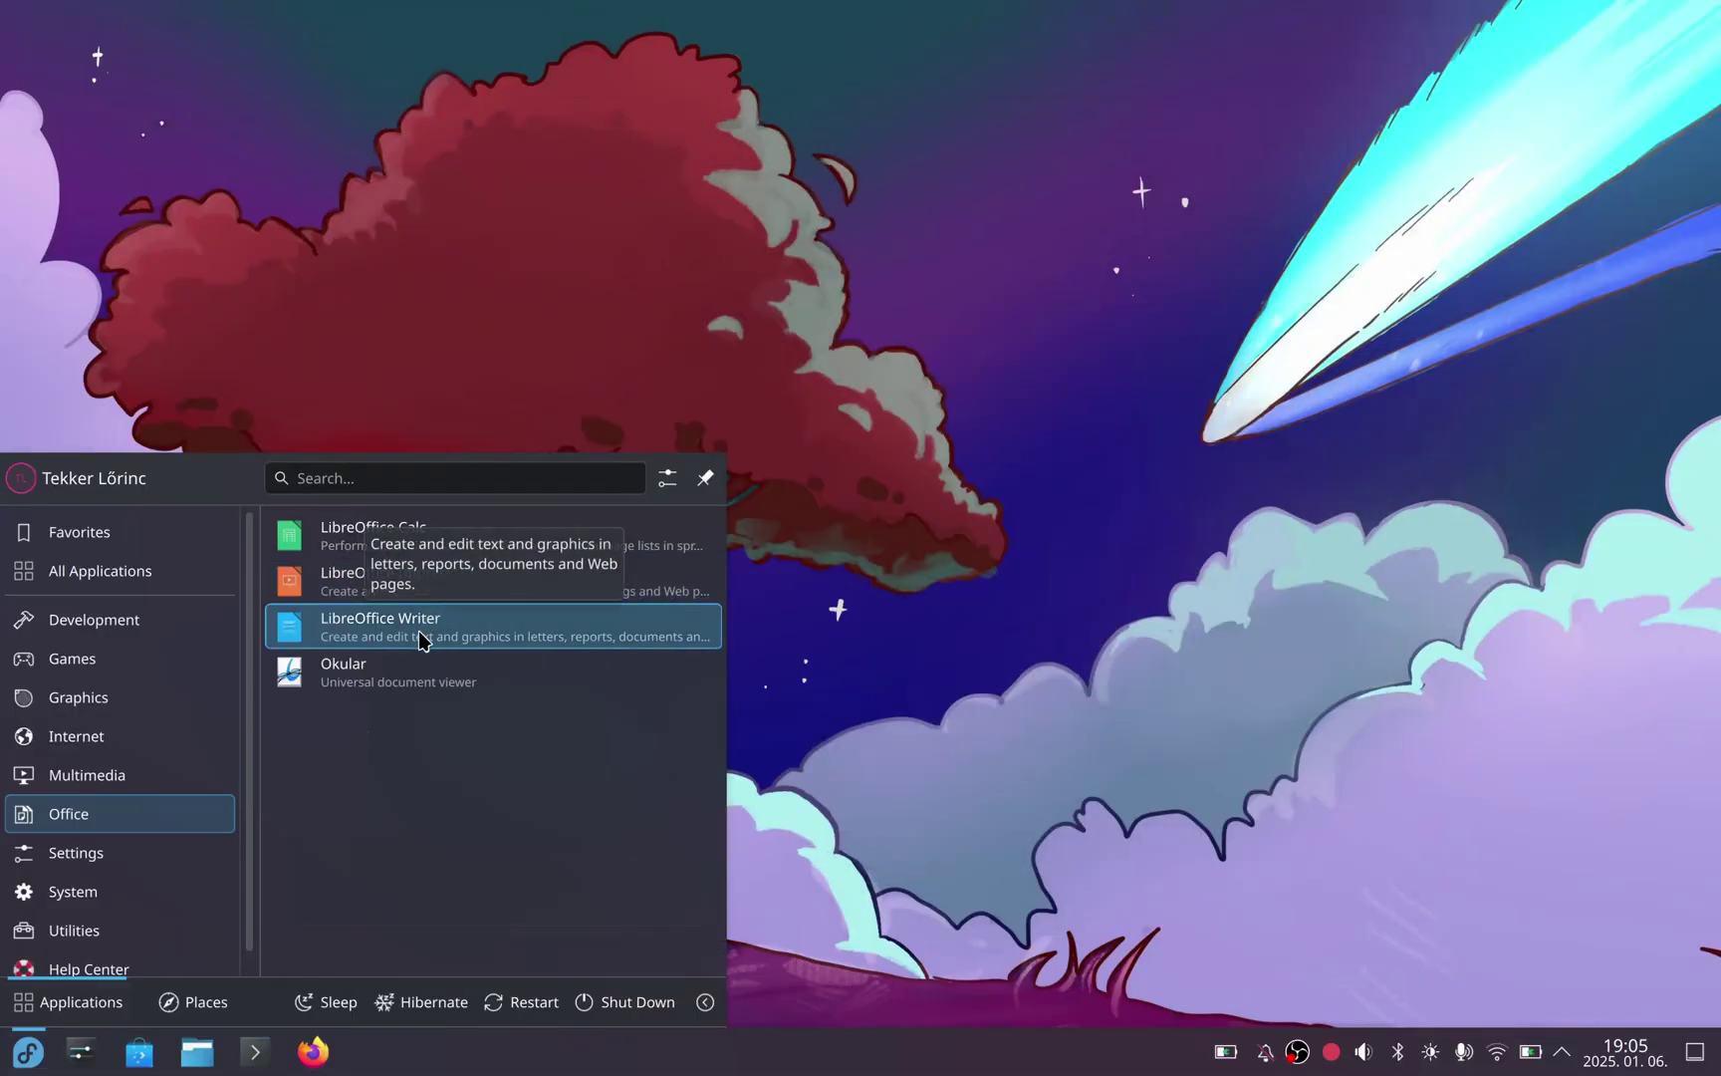
pyautogui.click(420, 637)
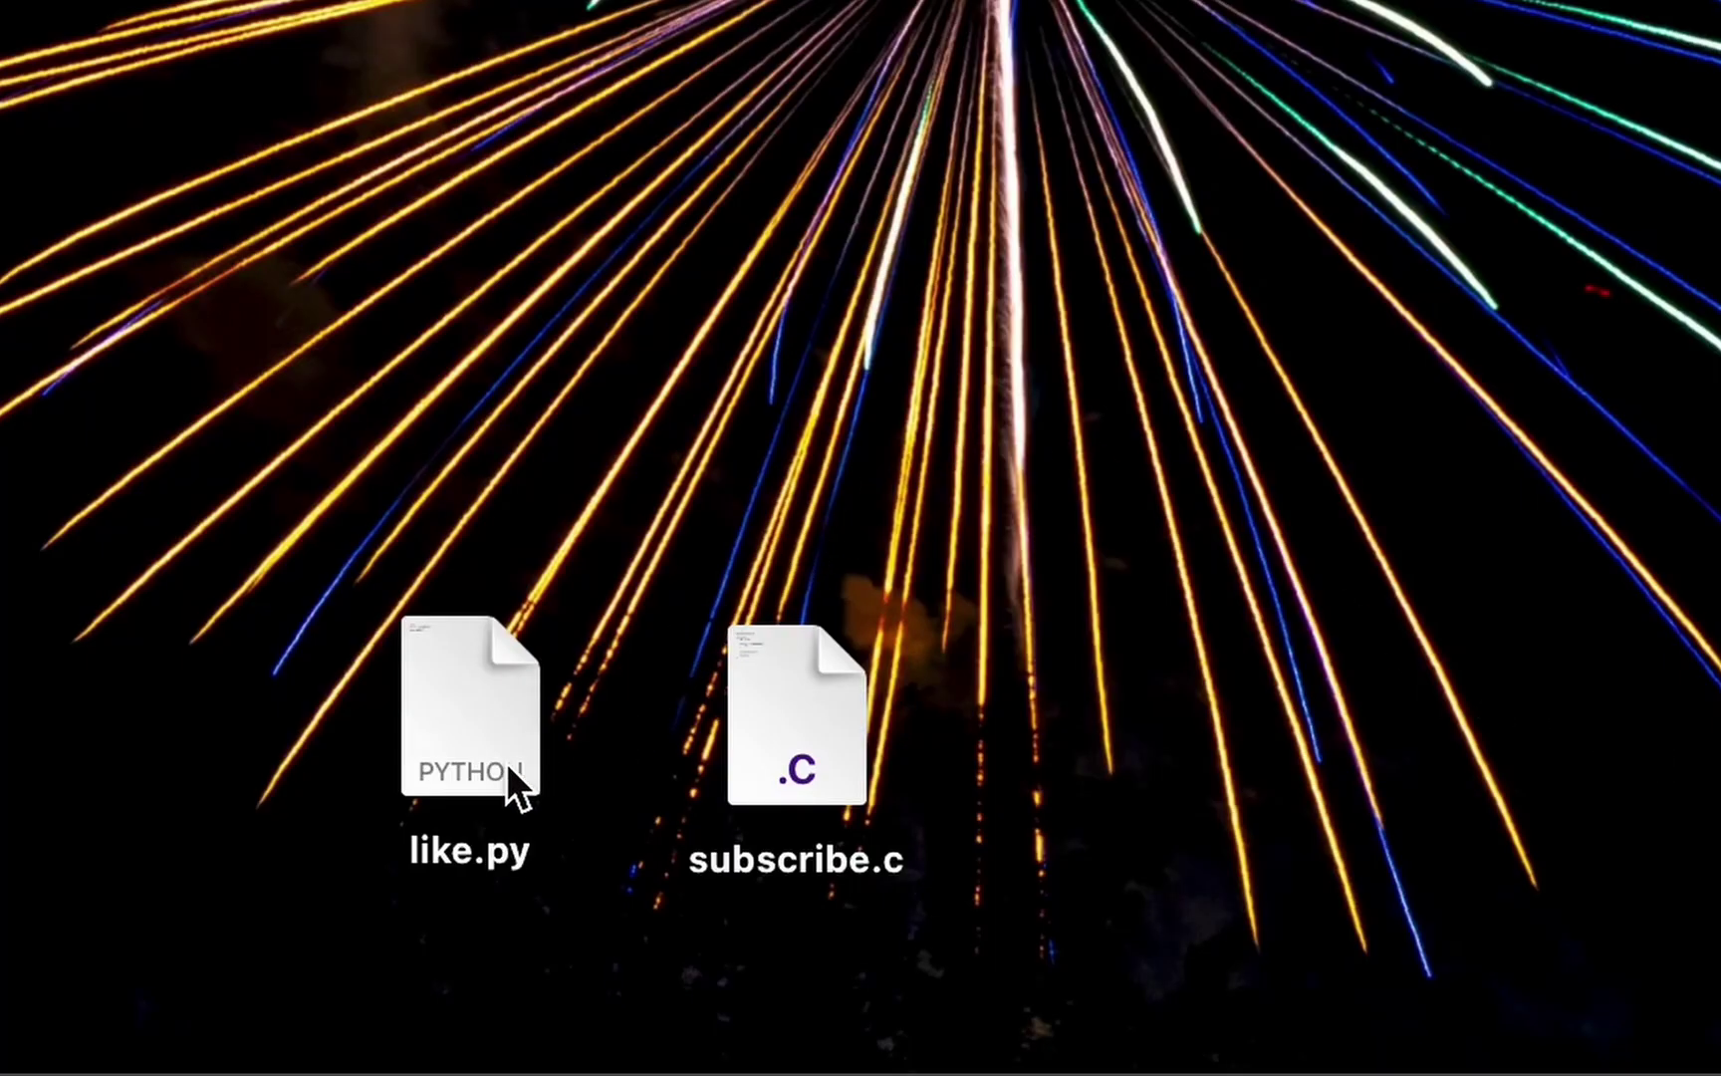
# Open like.py in vim, save and quit with :wq, and run it with python3
pyautogui.click(479, 746)
pyautogui.click(789, 755)
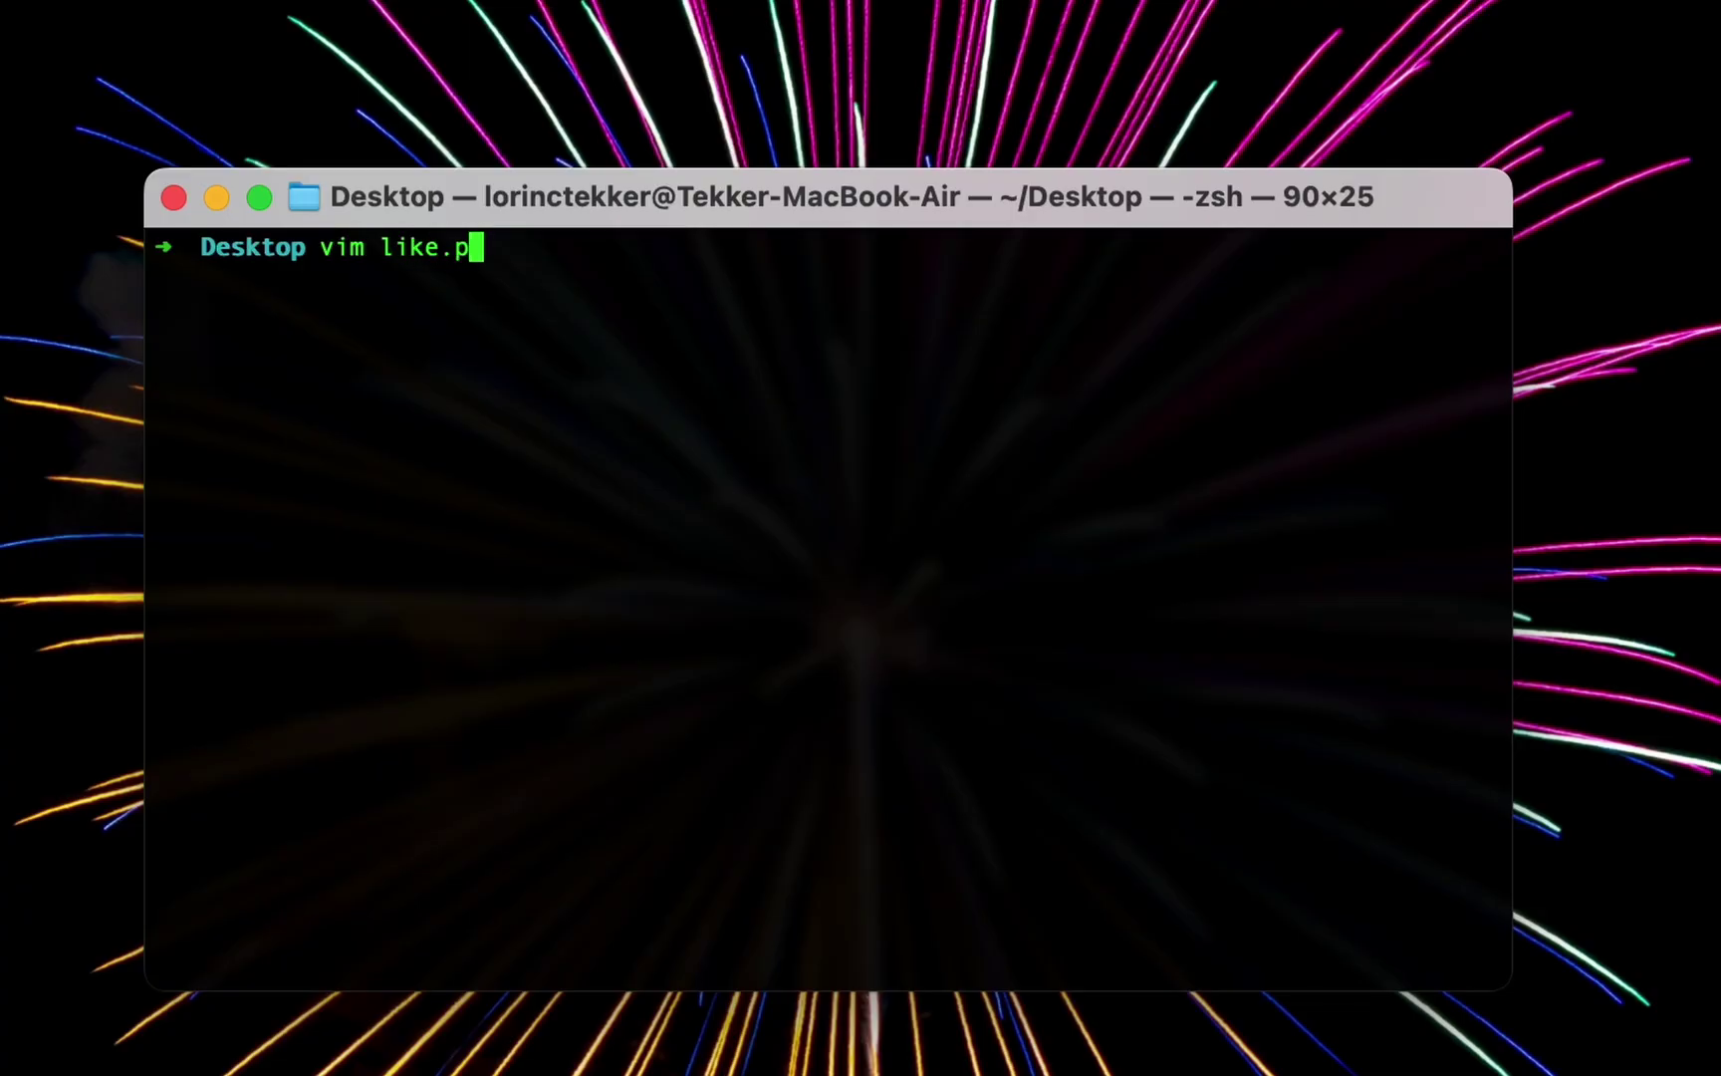
pyautogui.write('y')
pyautogui.press('Return')
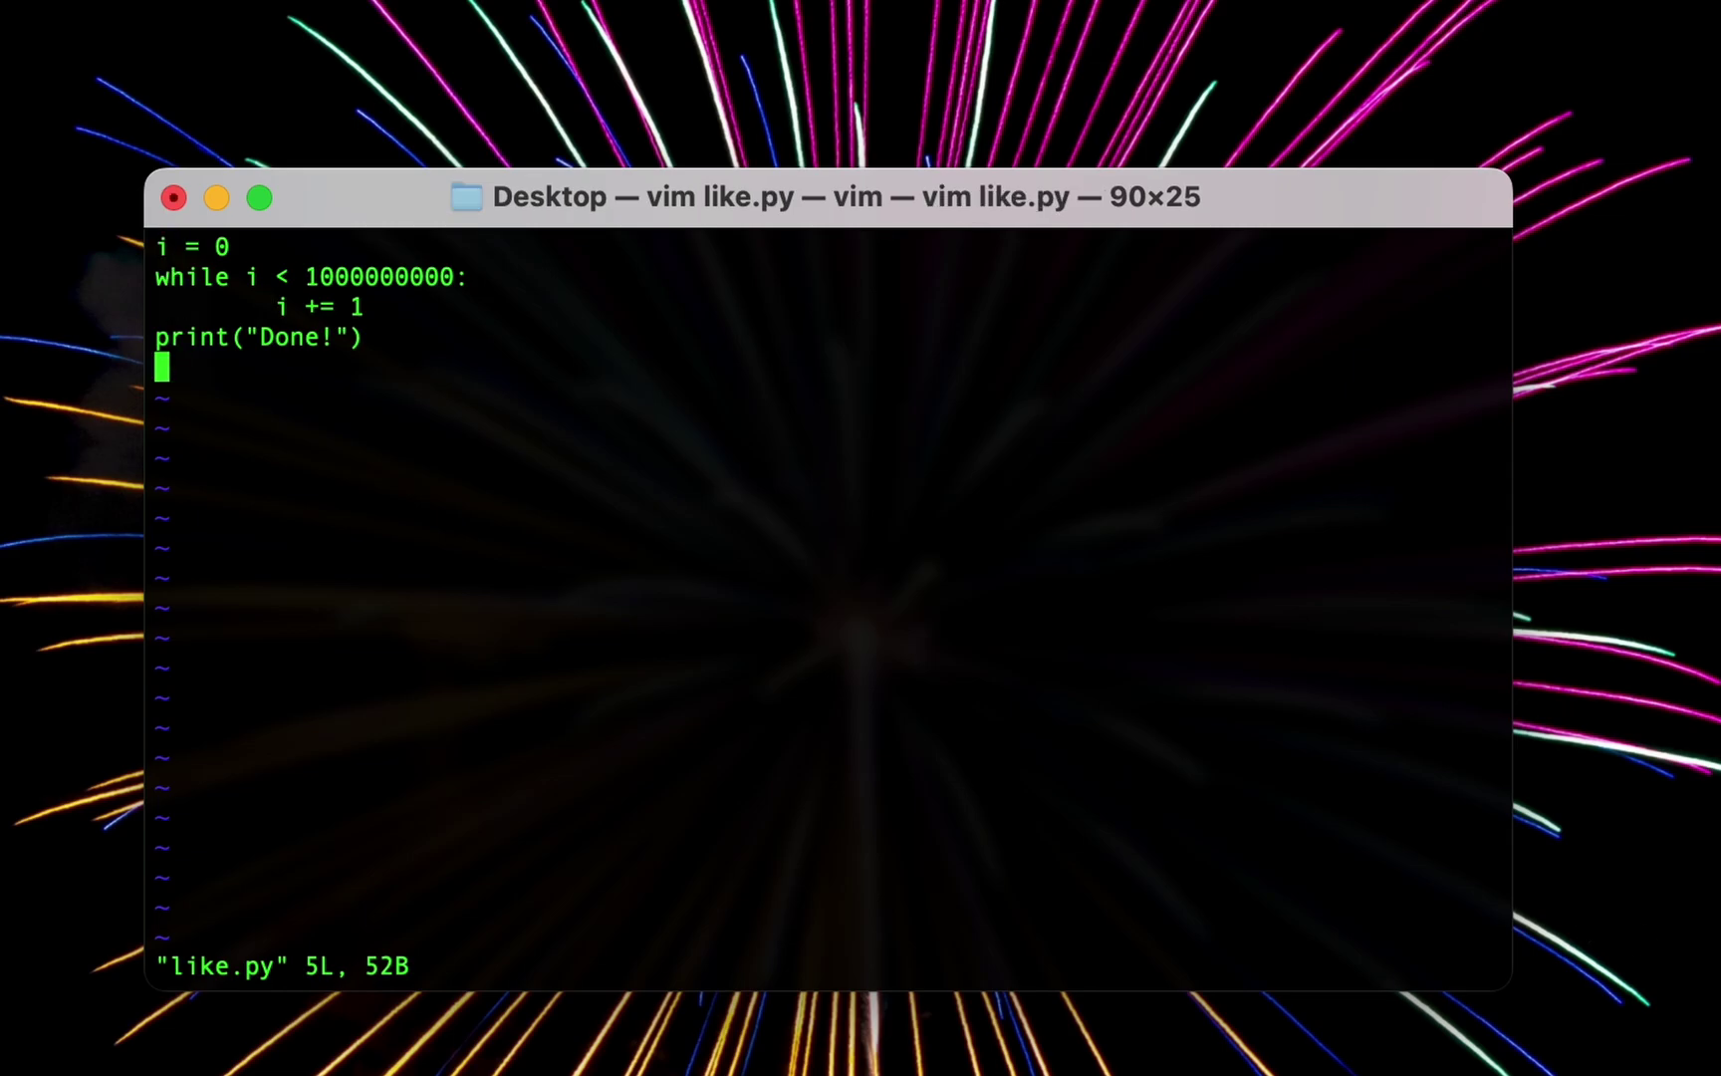
pyautogui.hotkey('shift', ';')
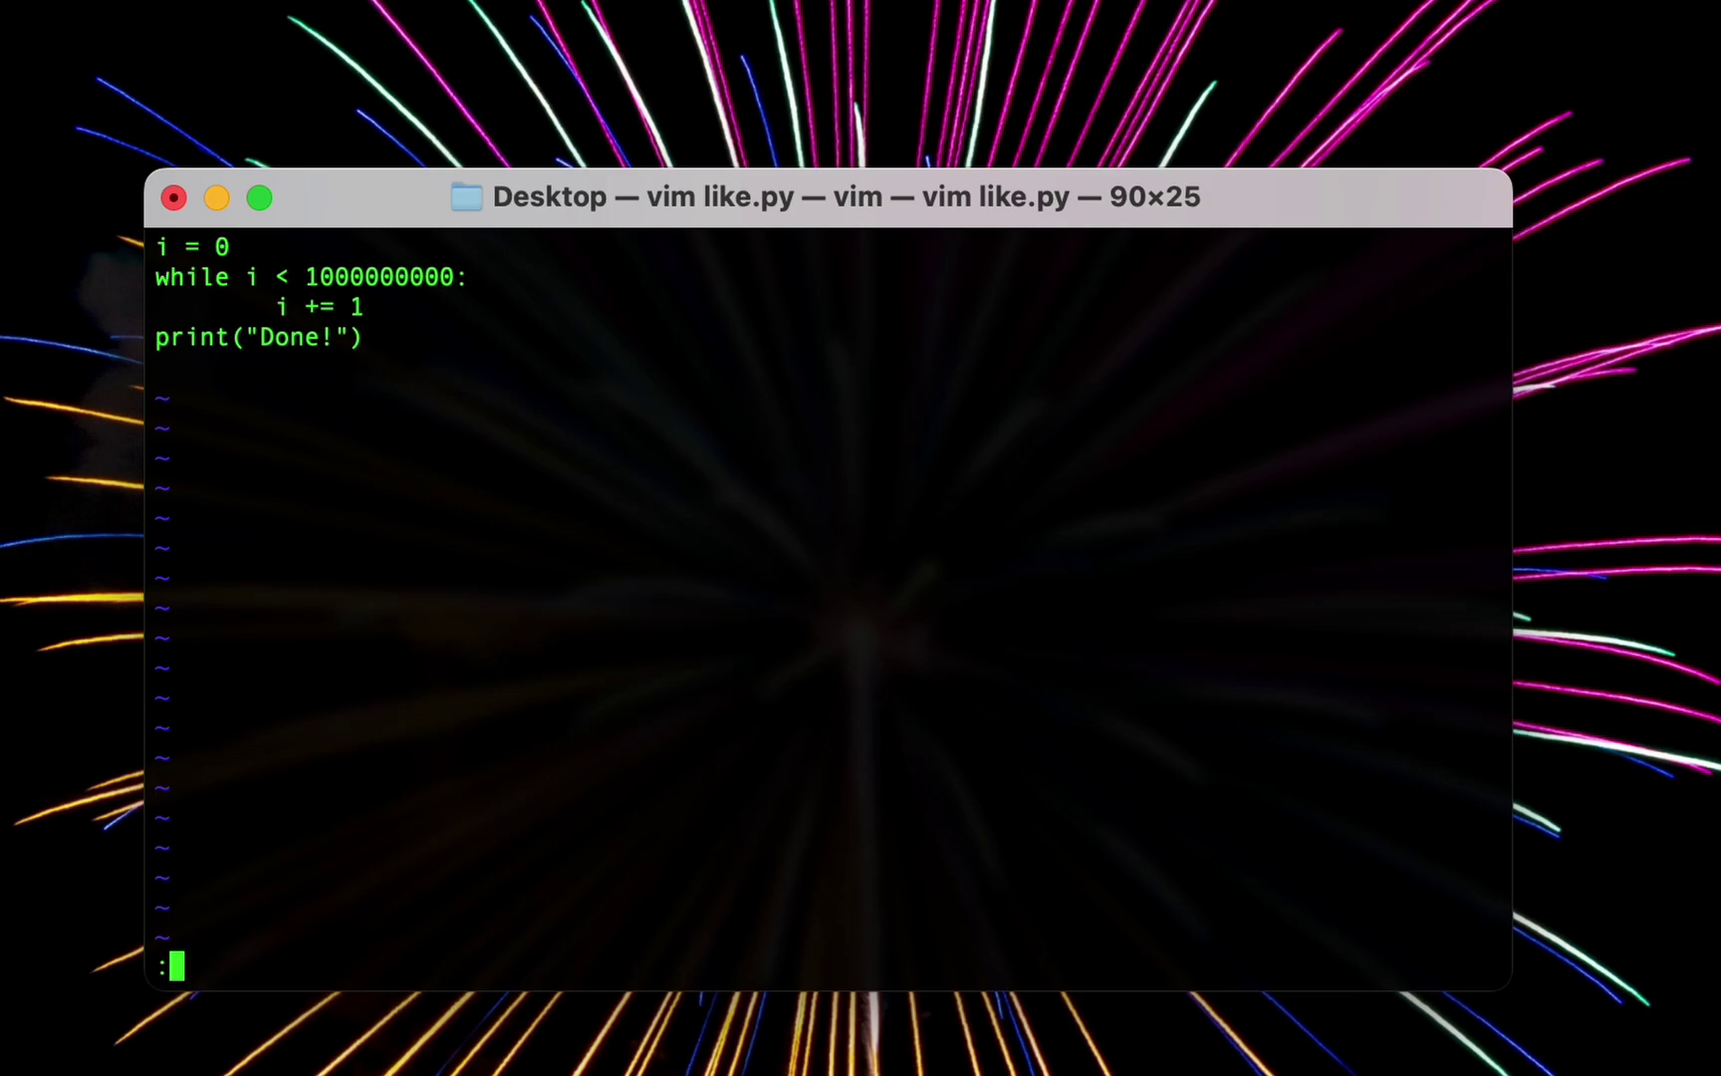
pyautogui.press('Return')
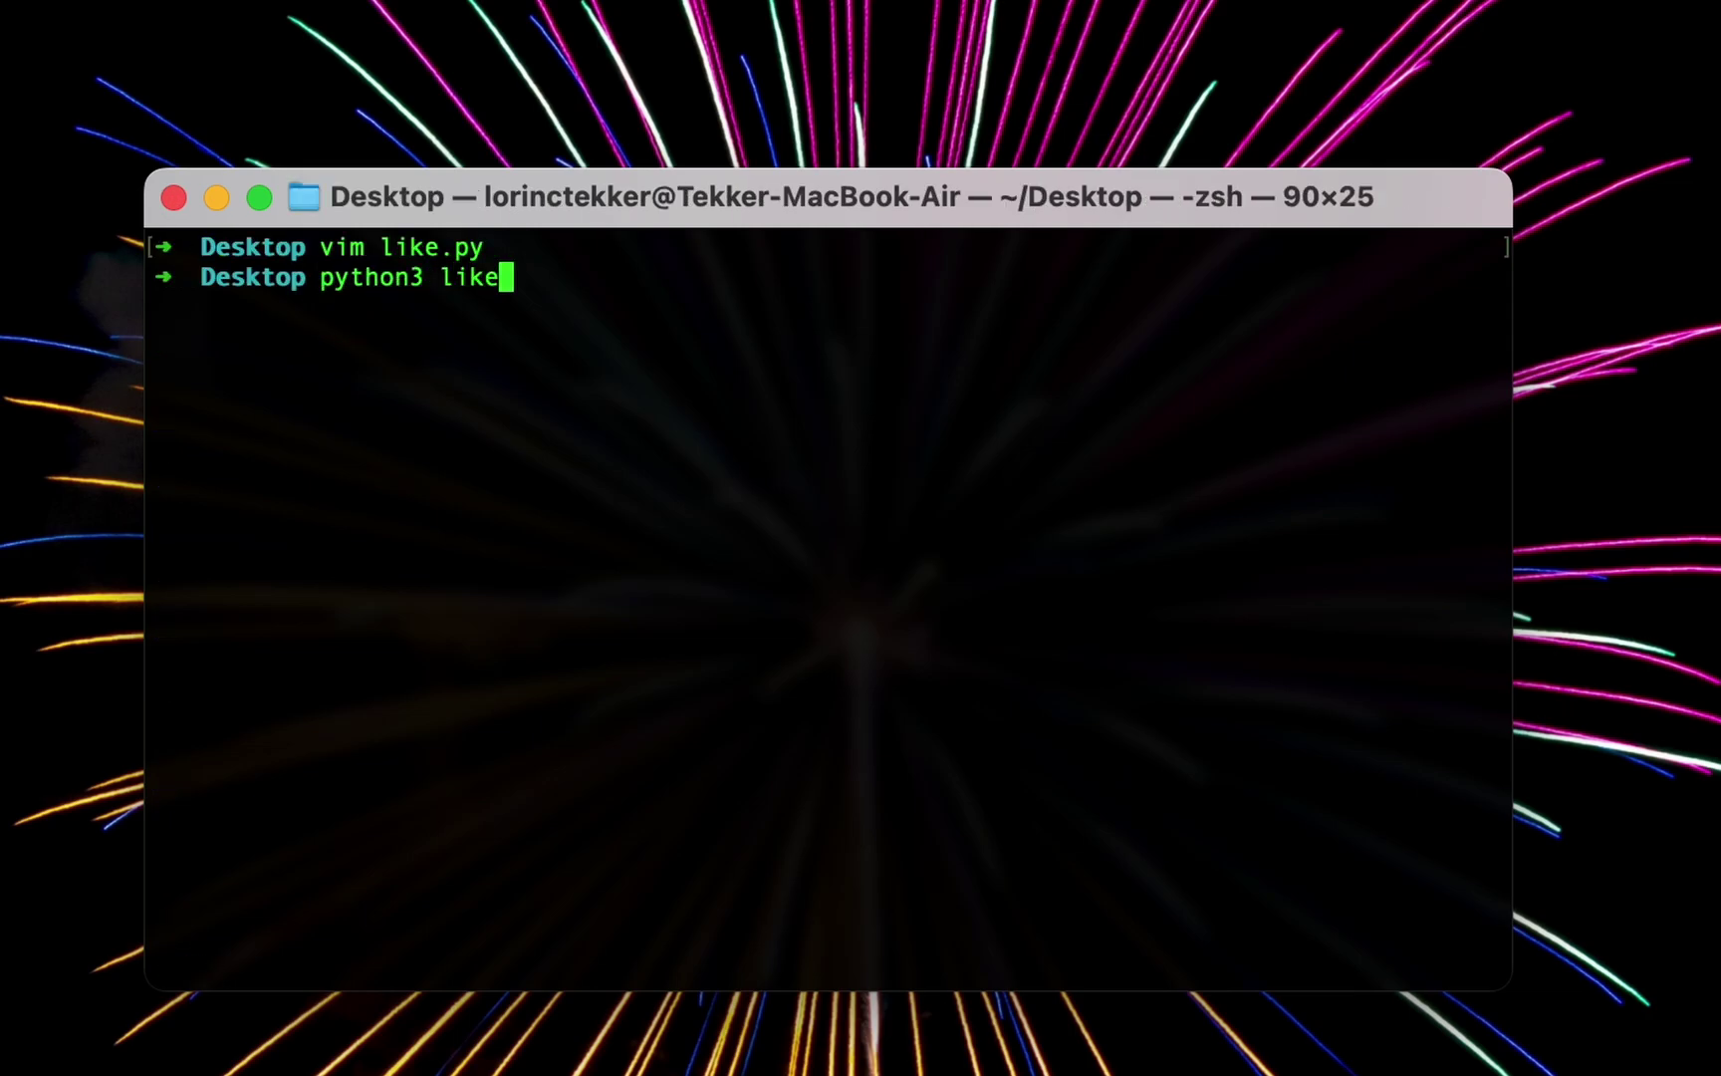
pyautogui.write('python3 like.py')
pyautogui.press('Return')
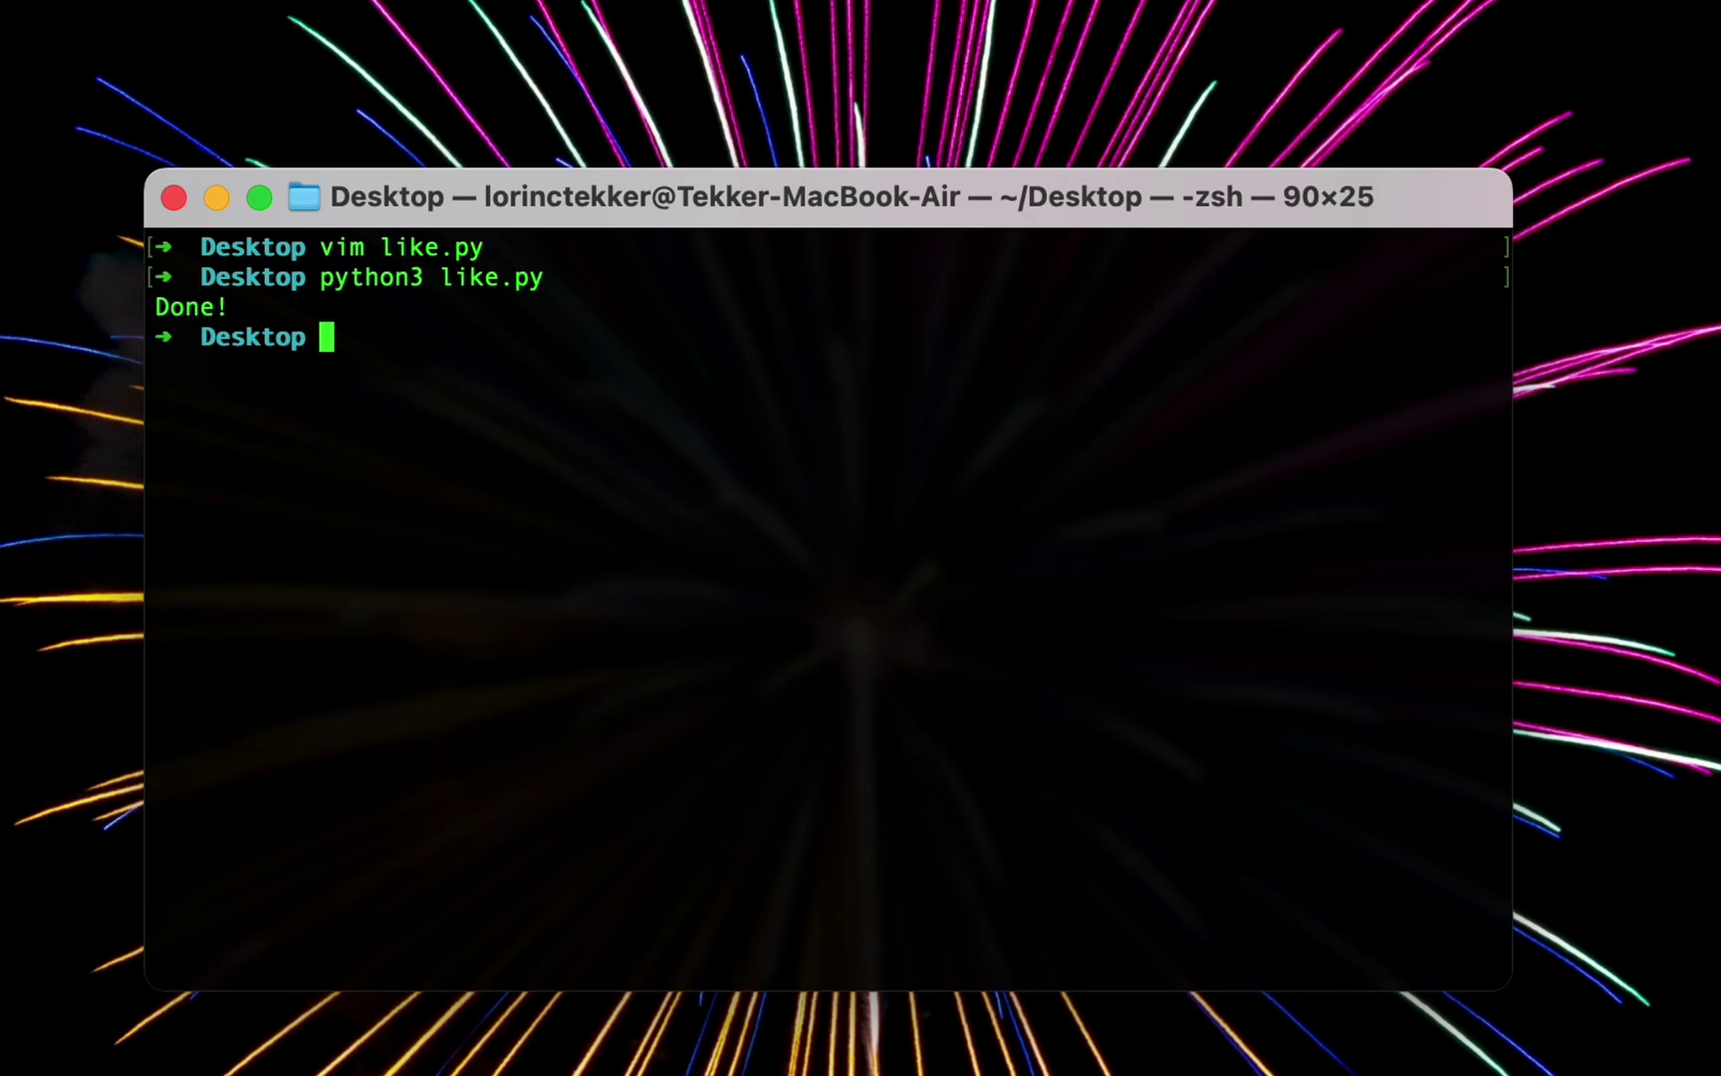
# Clear the terminal, view subscribe.c in vim, compile it with gcc, and run ./a.out
pyautogui.hotkey('ctrl', 'l')
pyautogui.write('vim subscribe.c')
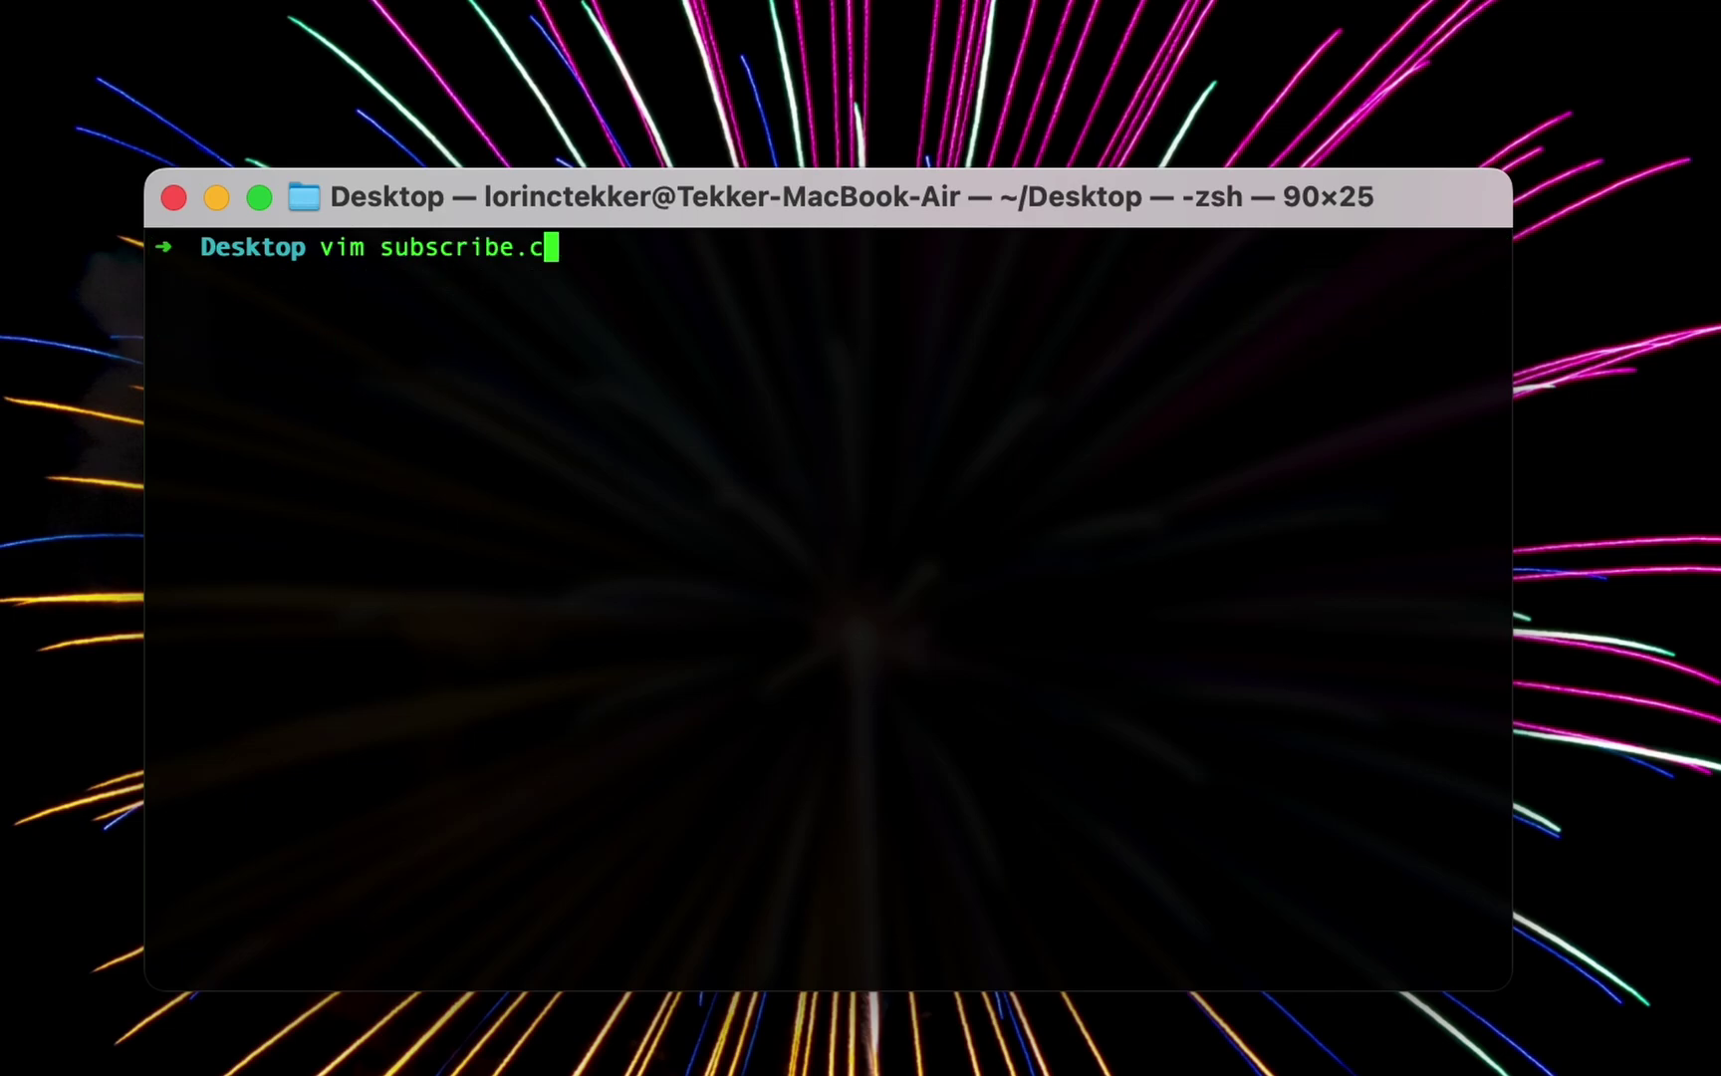
pyautogui.press('Return')
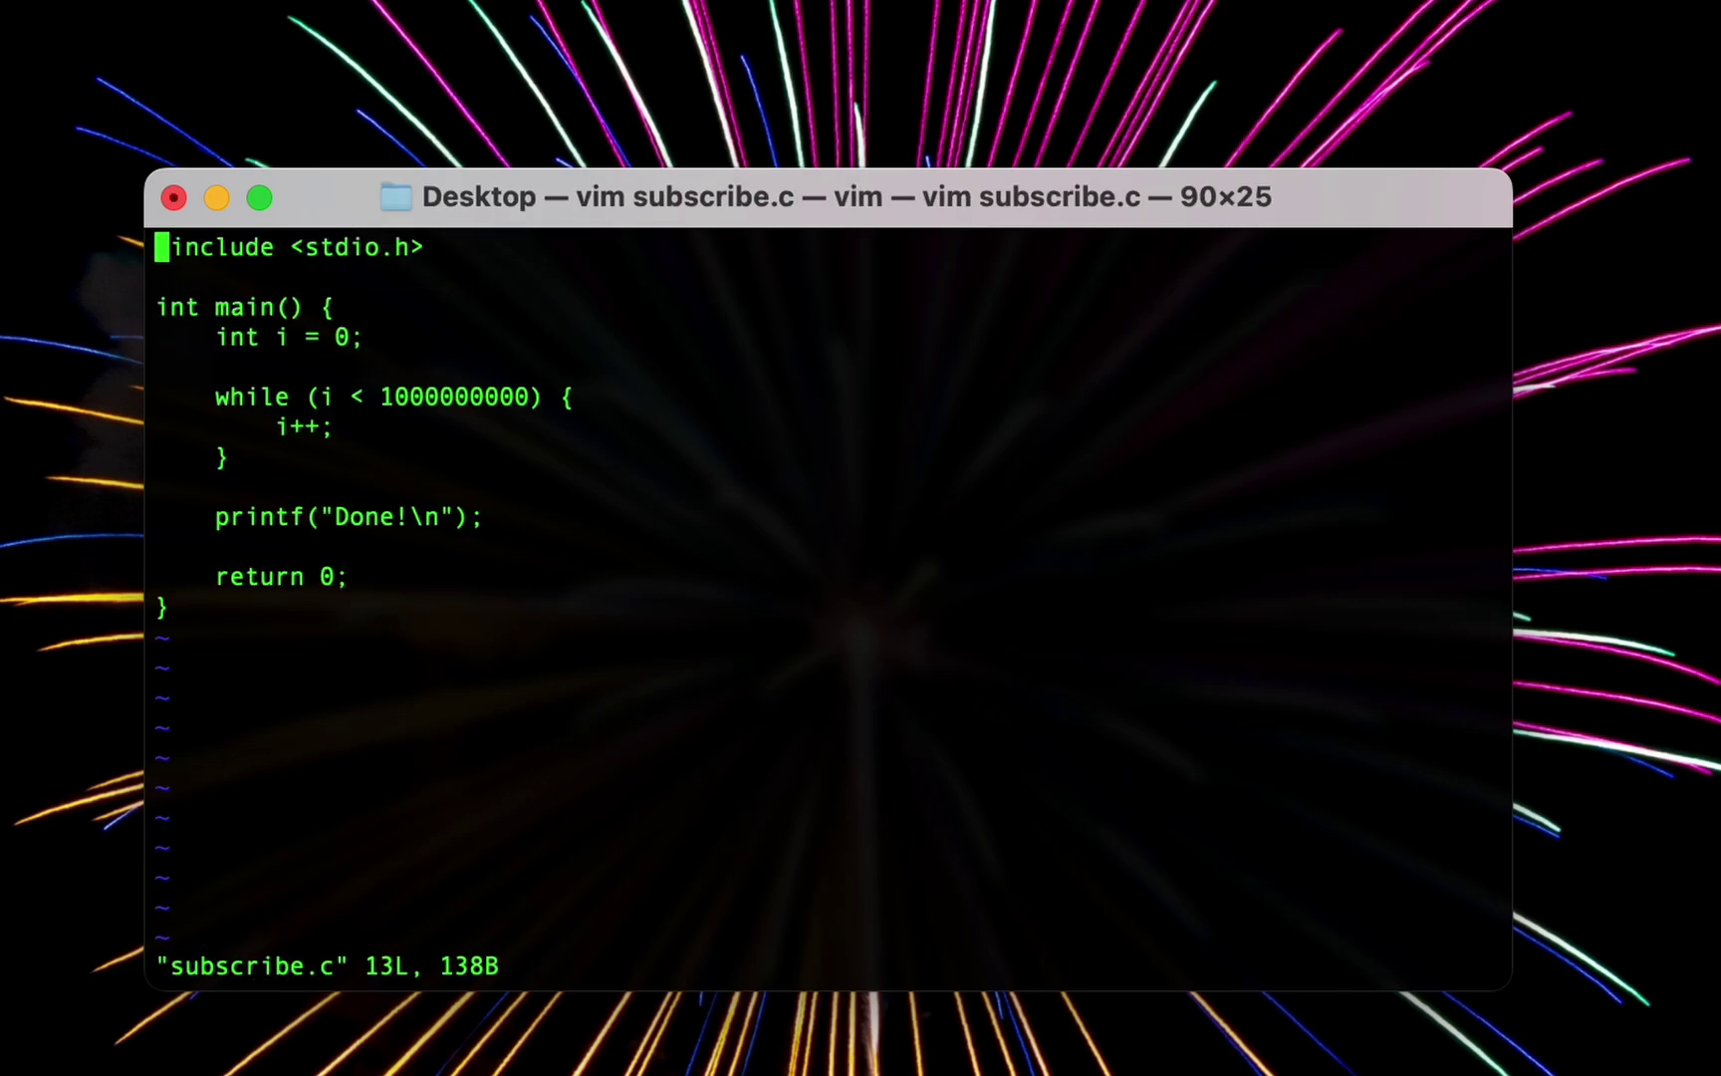
pyautogui.press('j')
pyautogui.press('j')
pyautogui.press('j')
pyautogui.write(':q')
pyautogui.press('Return')
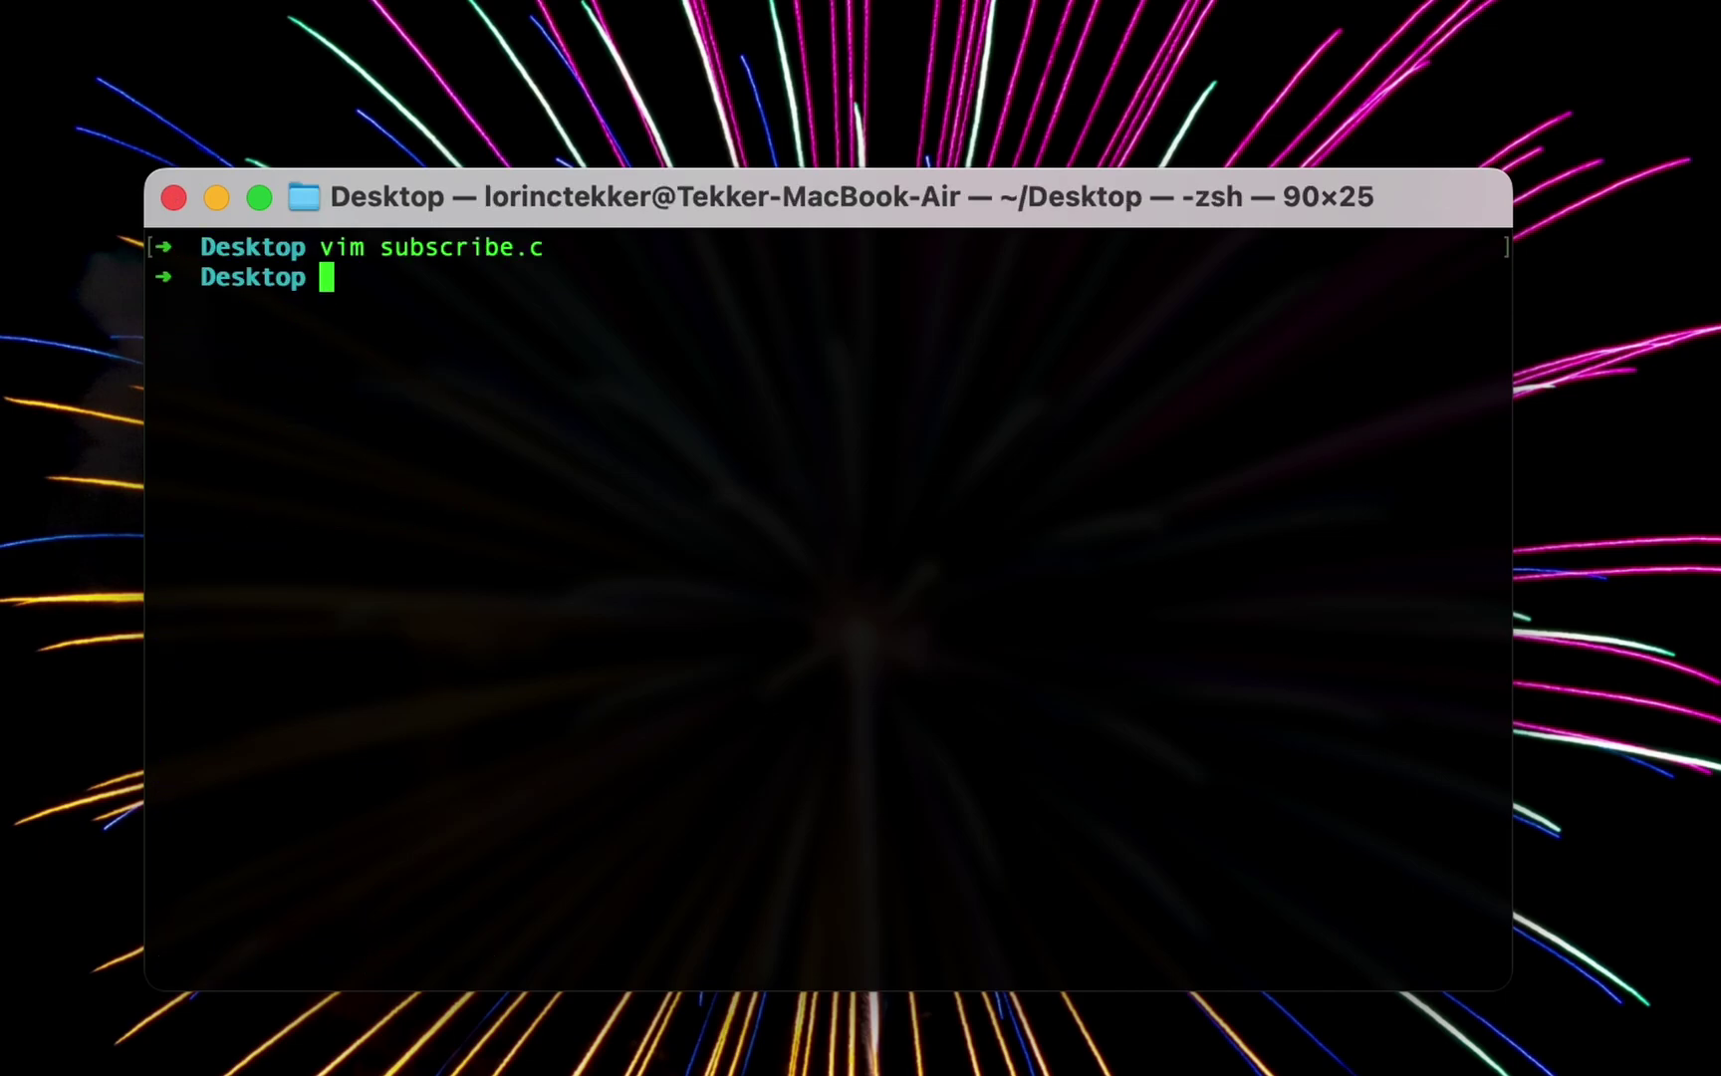
pyautogui.write('gcc subsc')
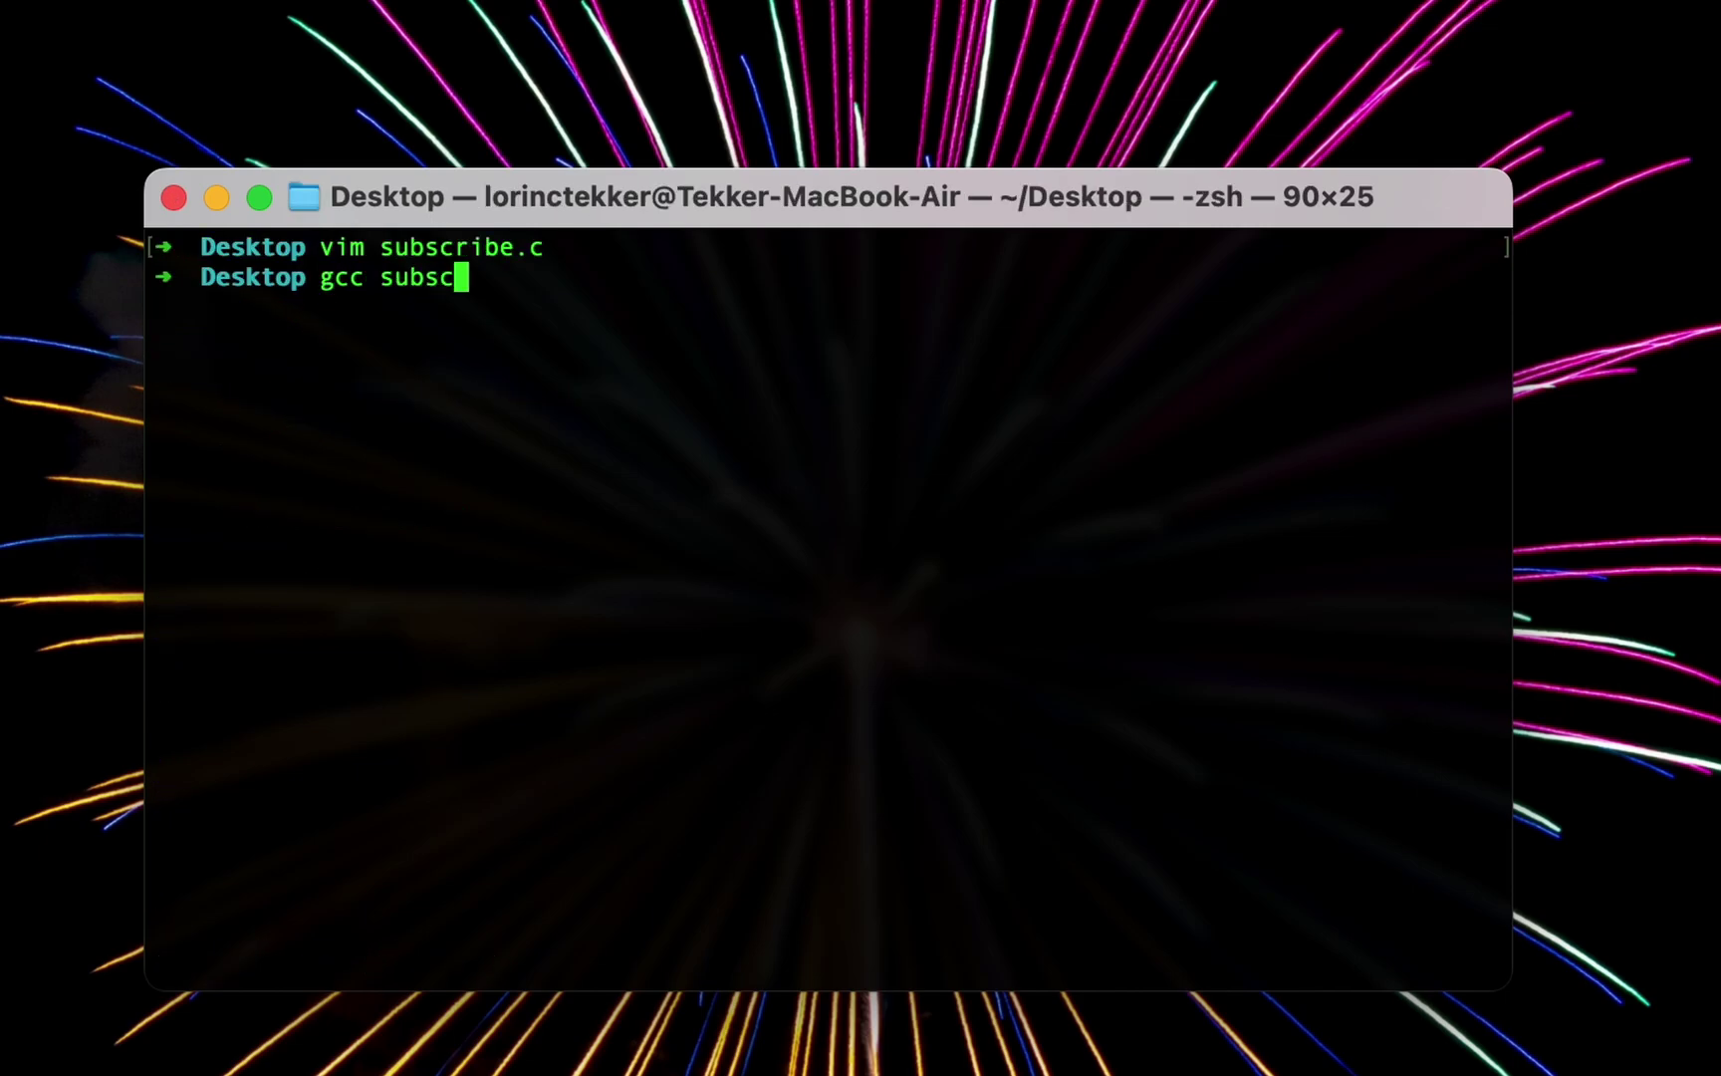
pyautogui.write('ribe.c')
pyautogui.press('Return')
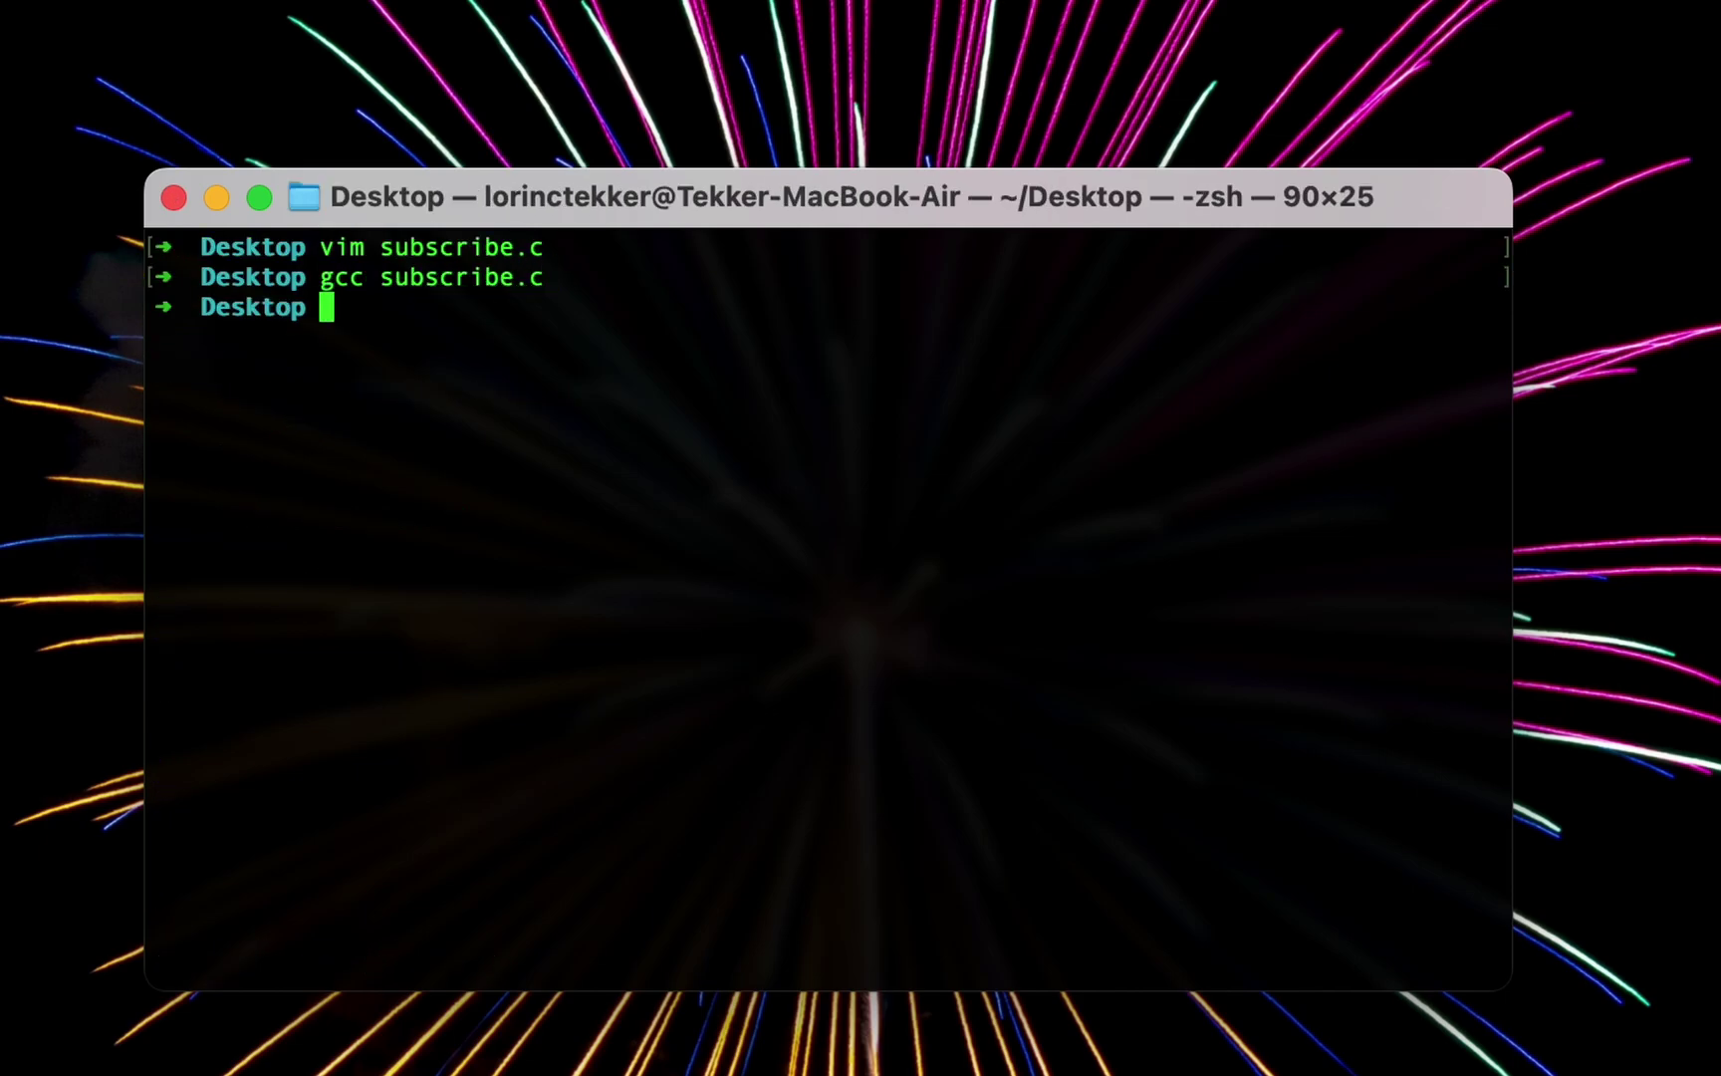
pyautogui.write('./a.out')
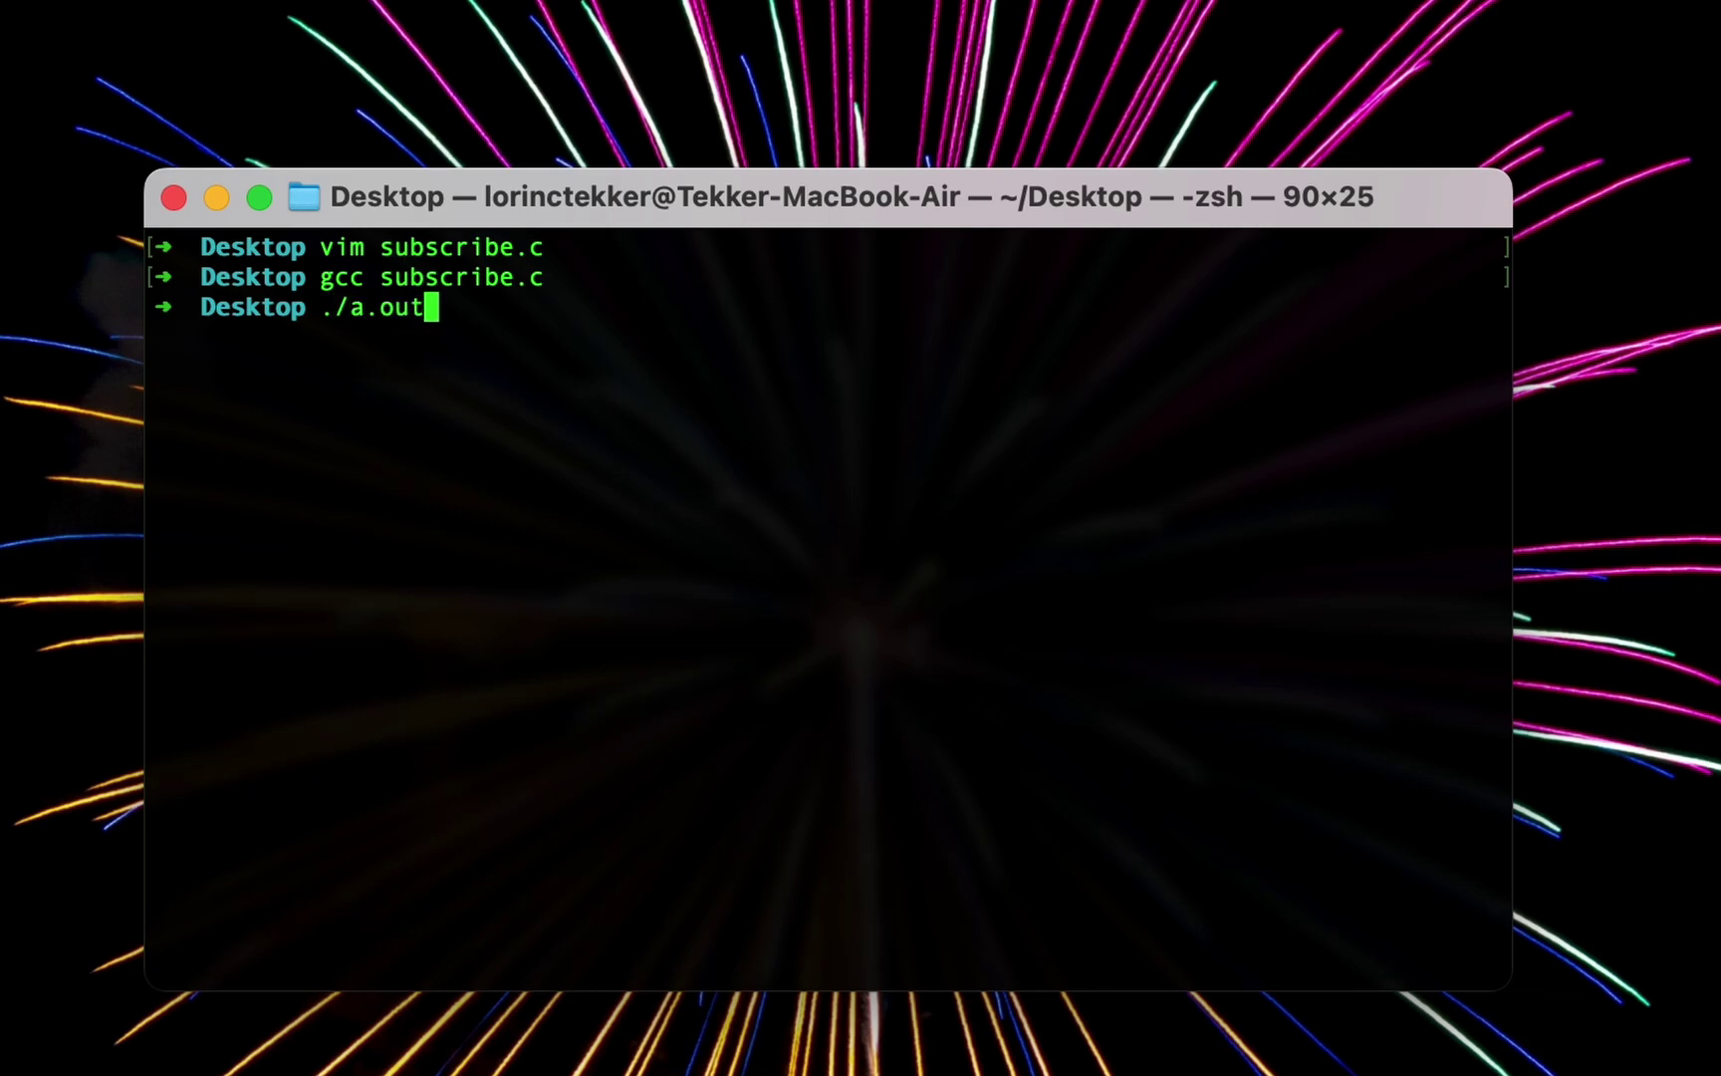
pyautogui.press('Return')
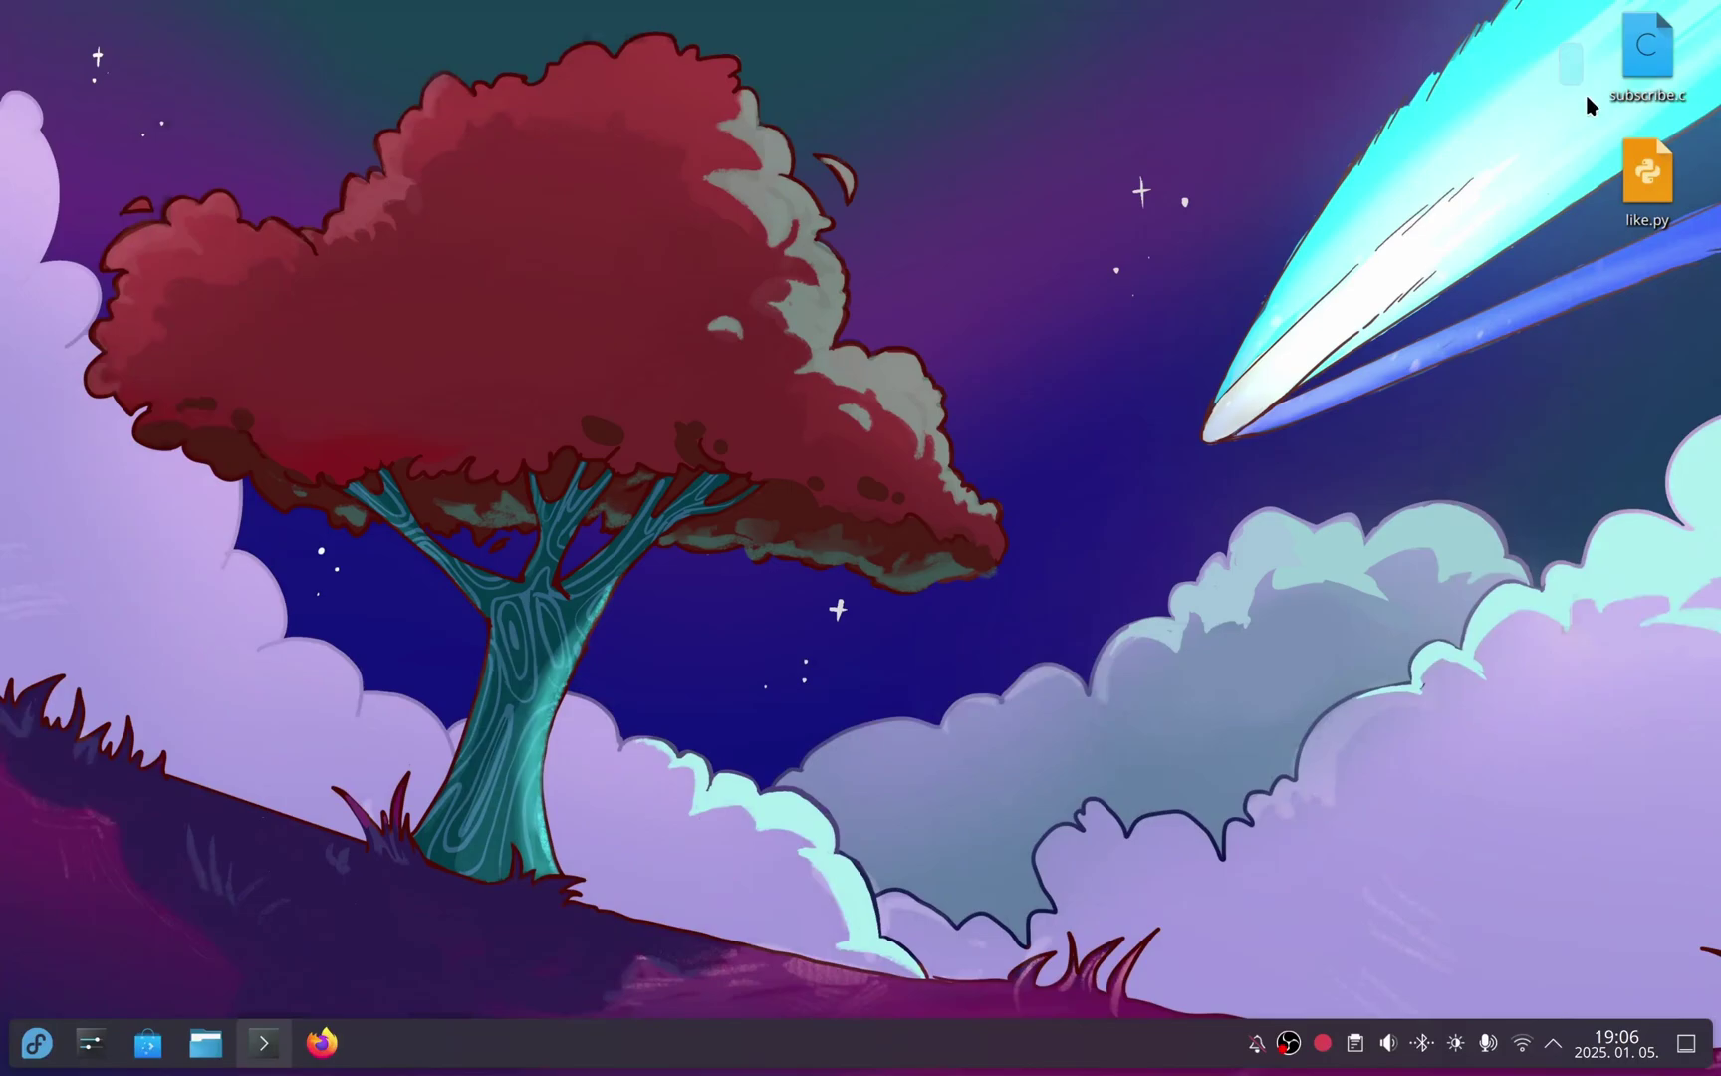
# Open a terminal in the Desktop folder, run python3 like.py, then try gcc subscribe.c
pyautogui.moveTo(1588, 105); pyautogui.dragTo(1653, 422)
pyautogui.click(893, 661)
pyautogui.click(251, 1056)
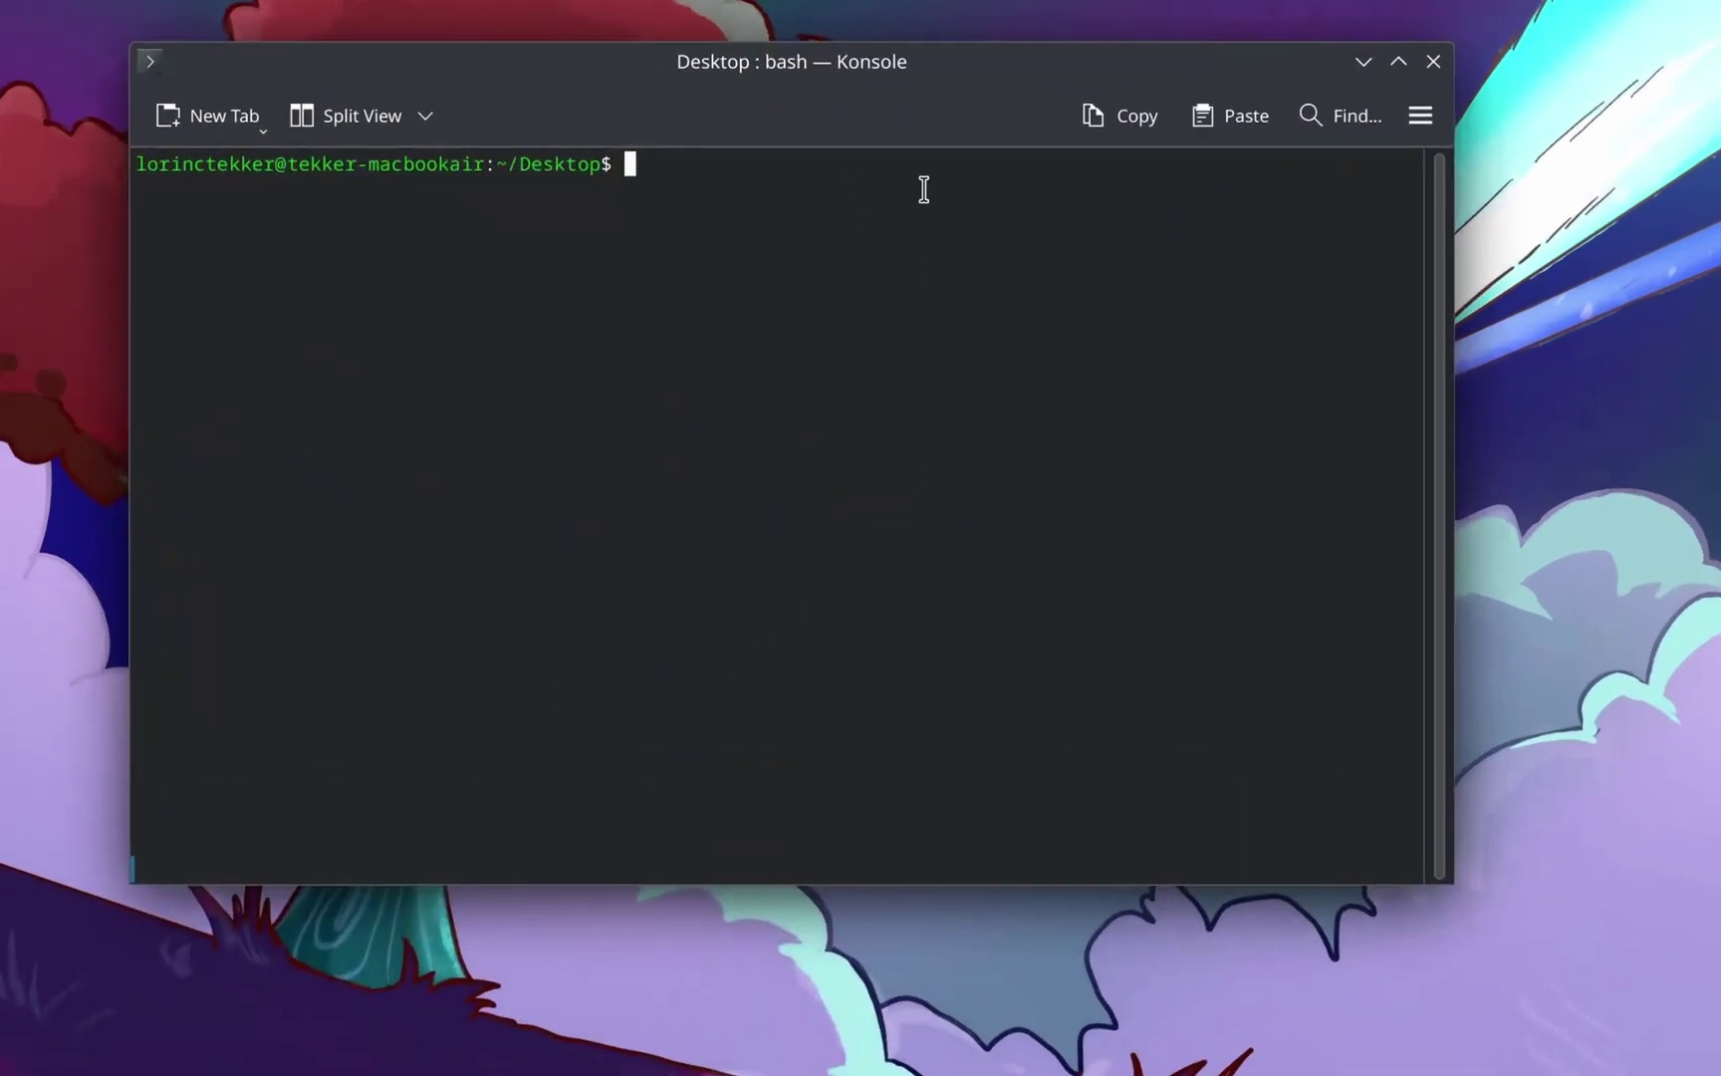
pyautogui.write('python3 like.py')
pyautogui.press('Return')
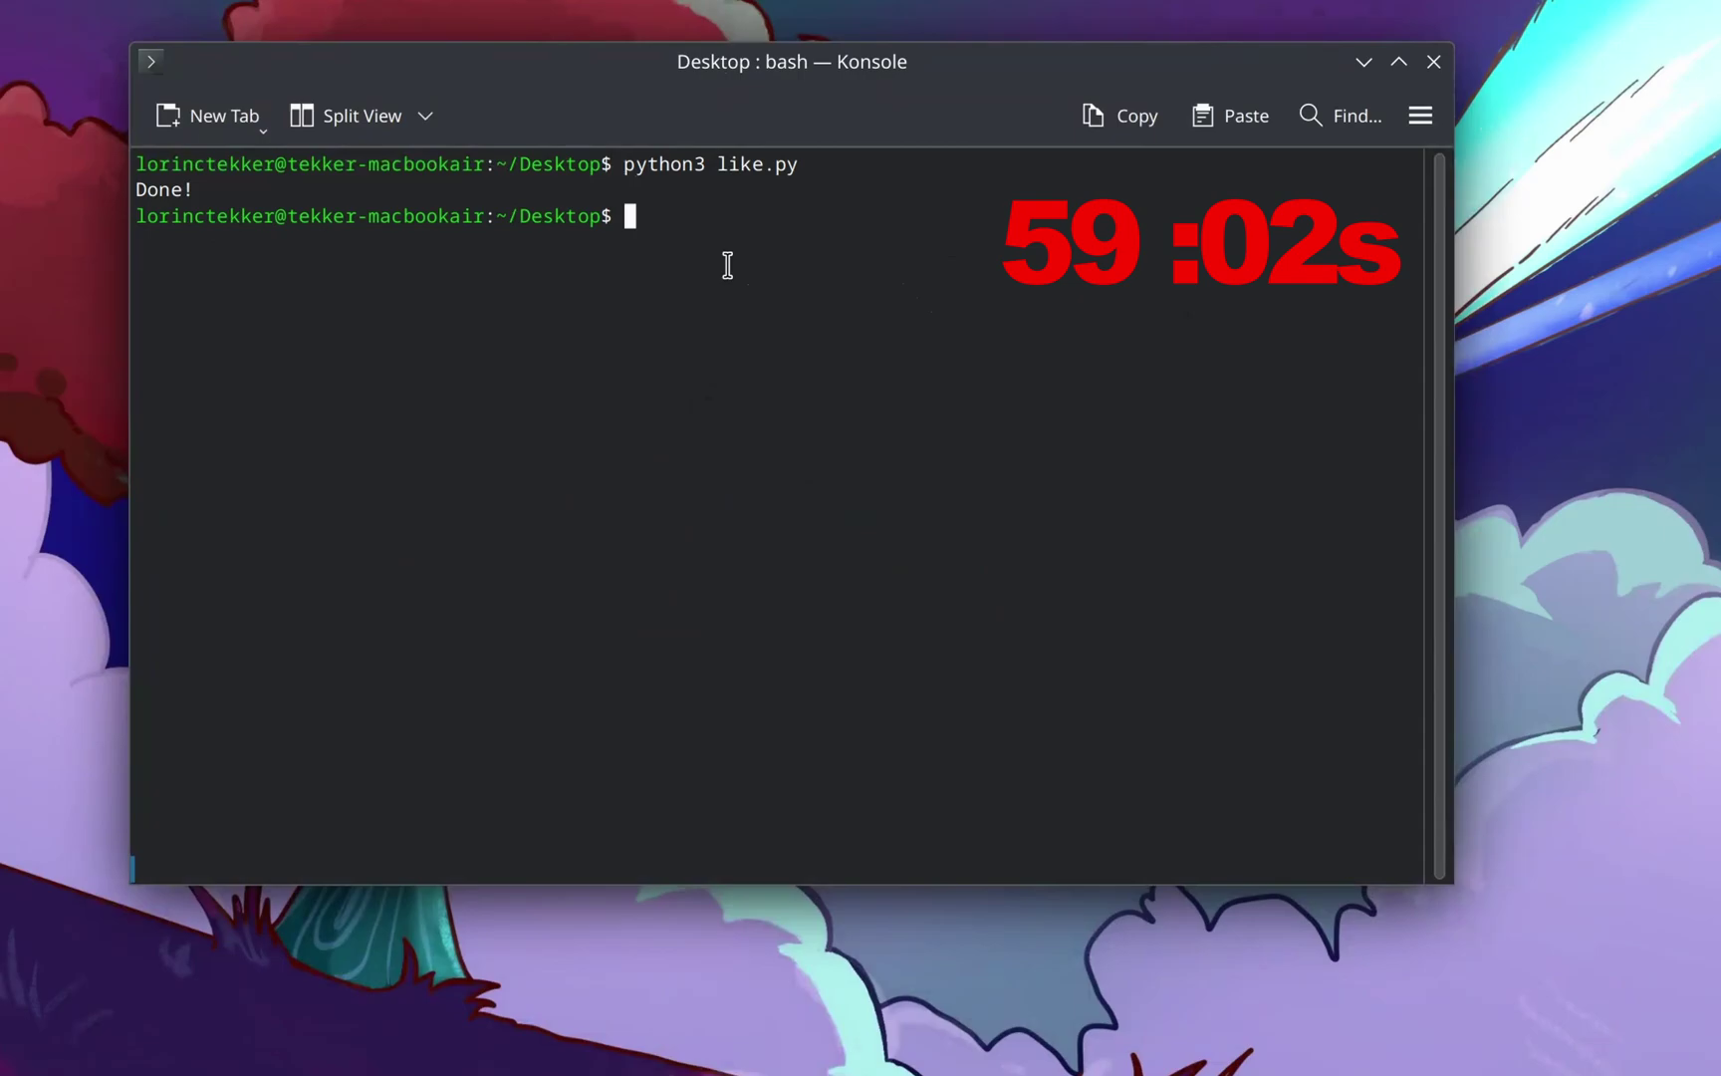
pyautogui.write('gcc ')
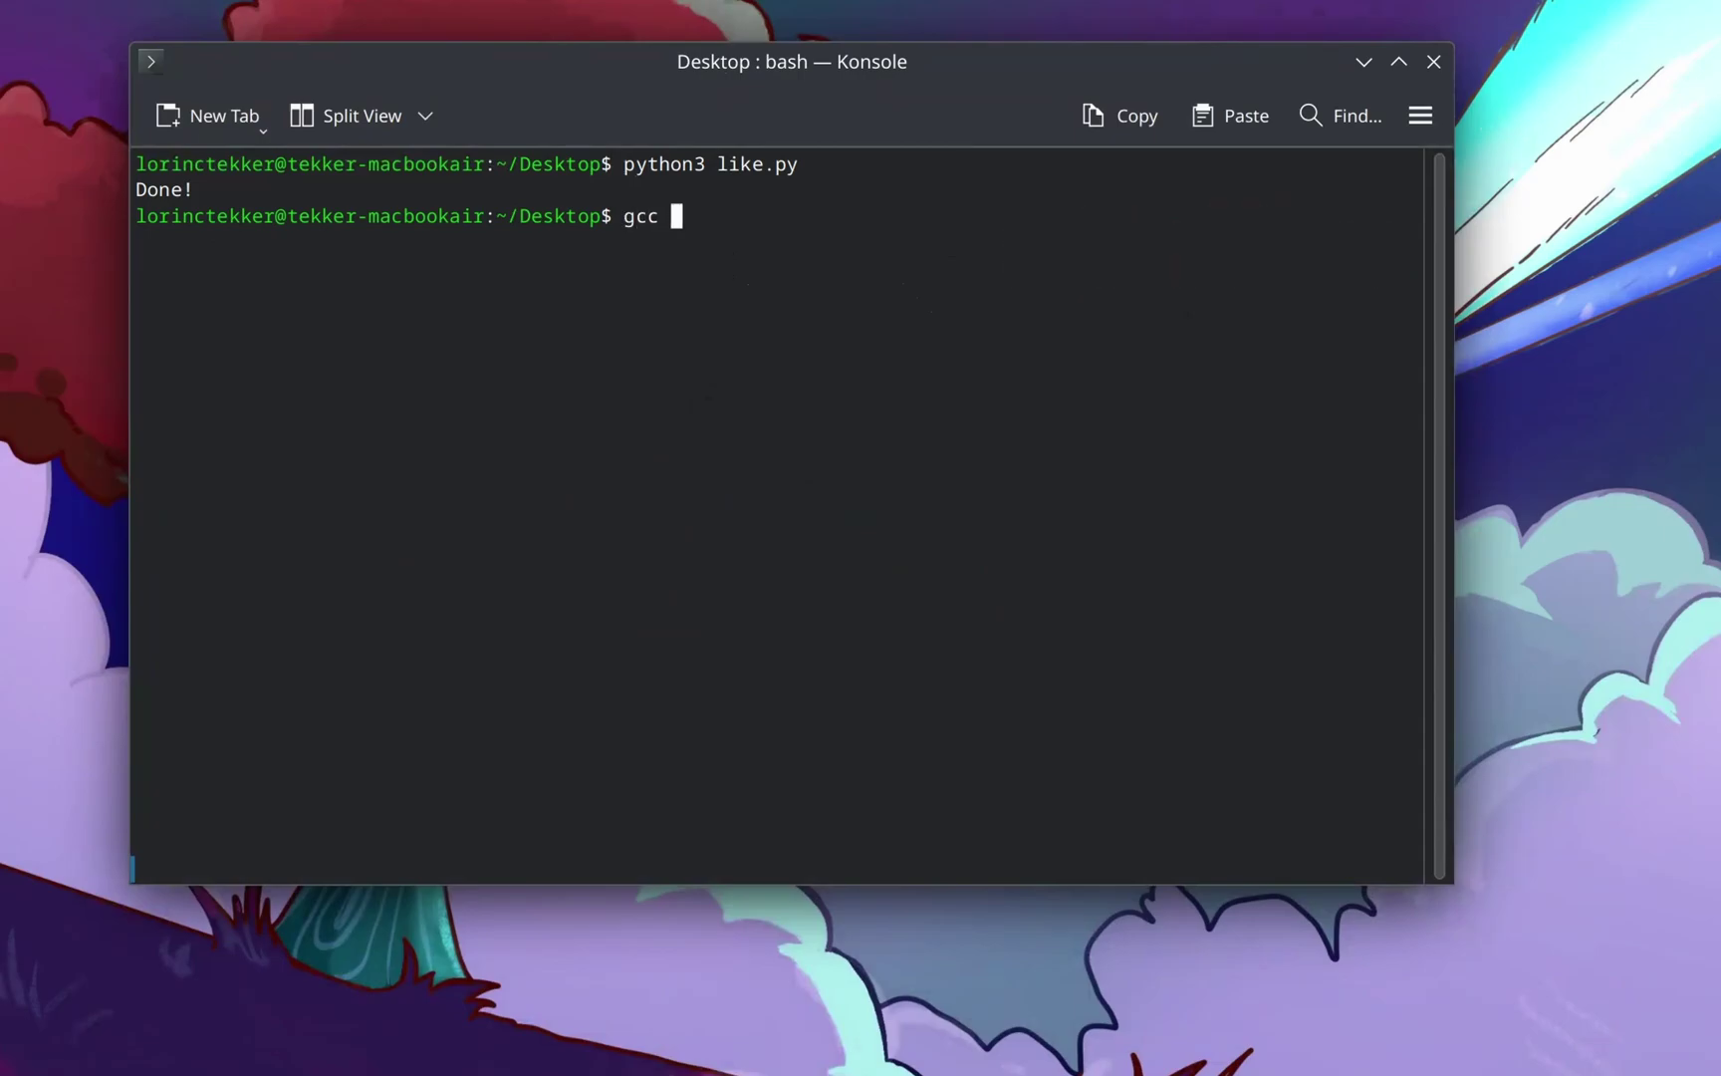
pyautogui.write('subscribe.c')
pyautogui.press('Return')
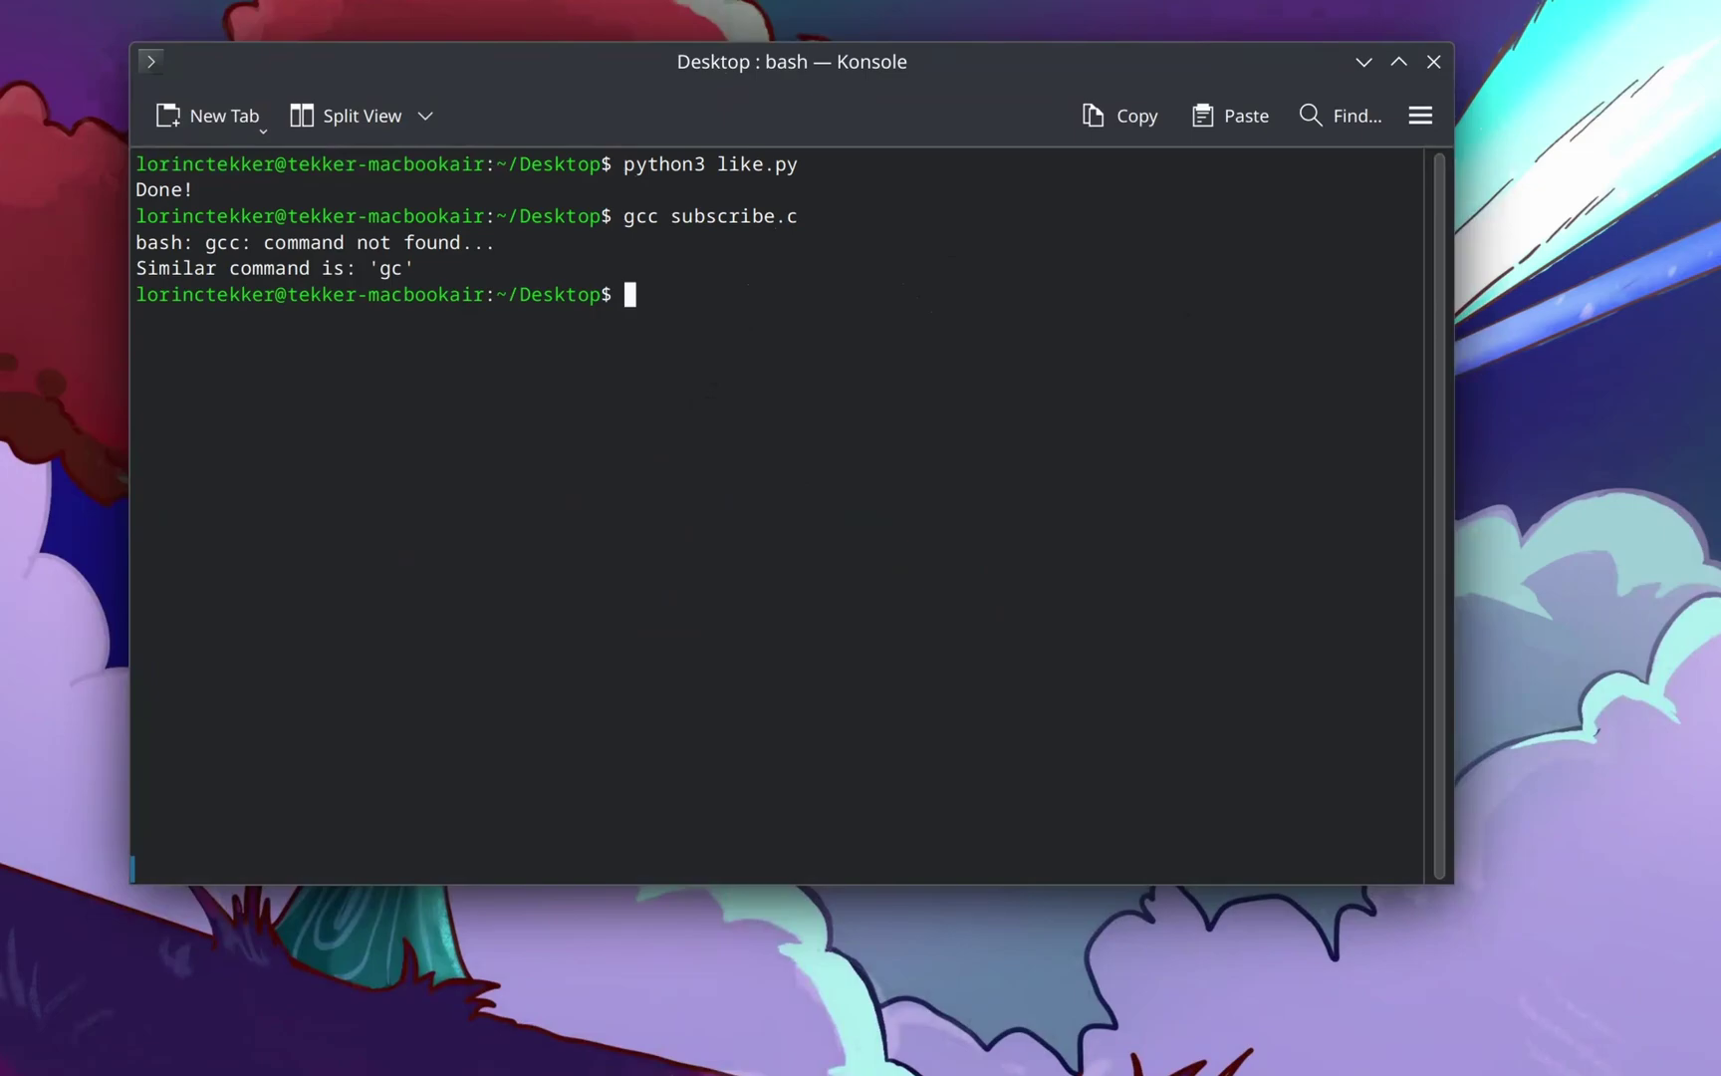
# Check for clang, then search Google for 'how to install gcc to asahi linux'
pyautogui.write('clang')
pyautogui.press('Return')
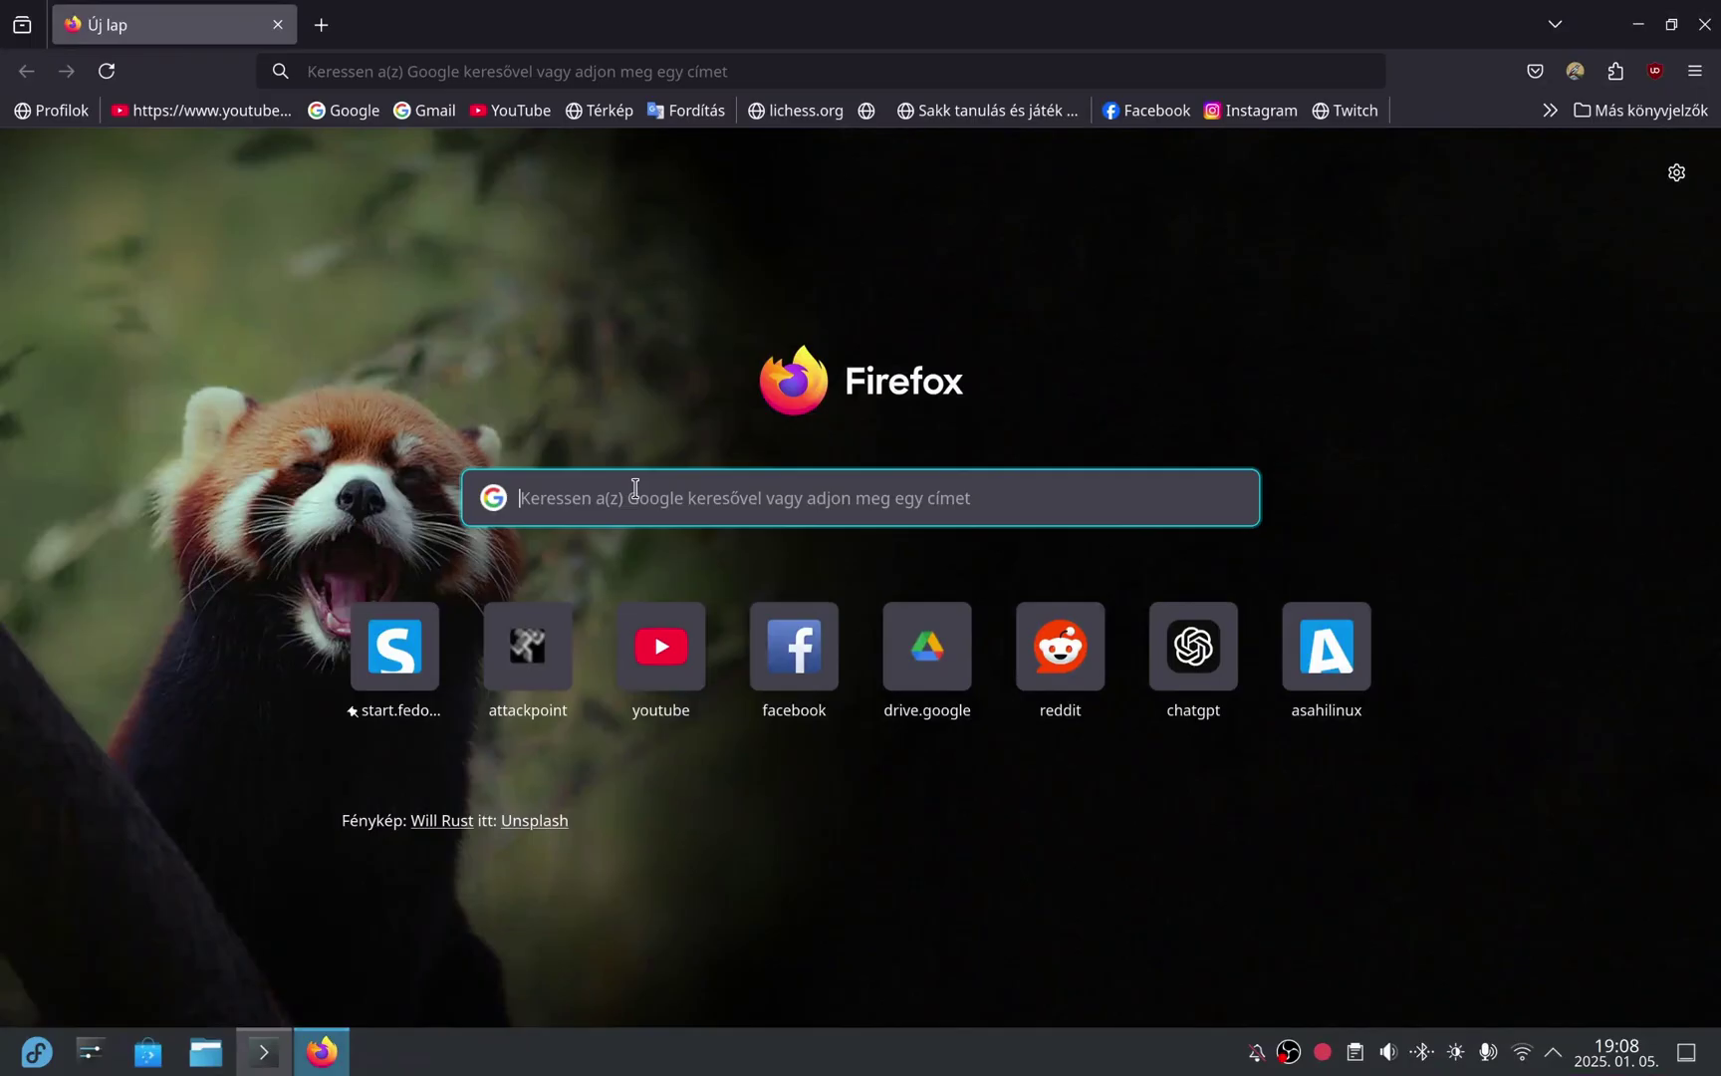
pyautogui.write('how to install gcc to asahi linux')
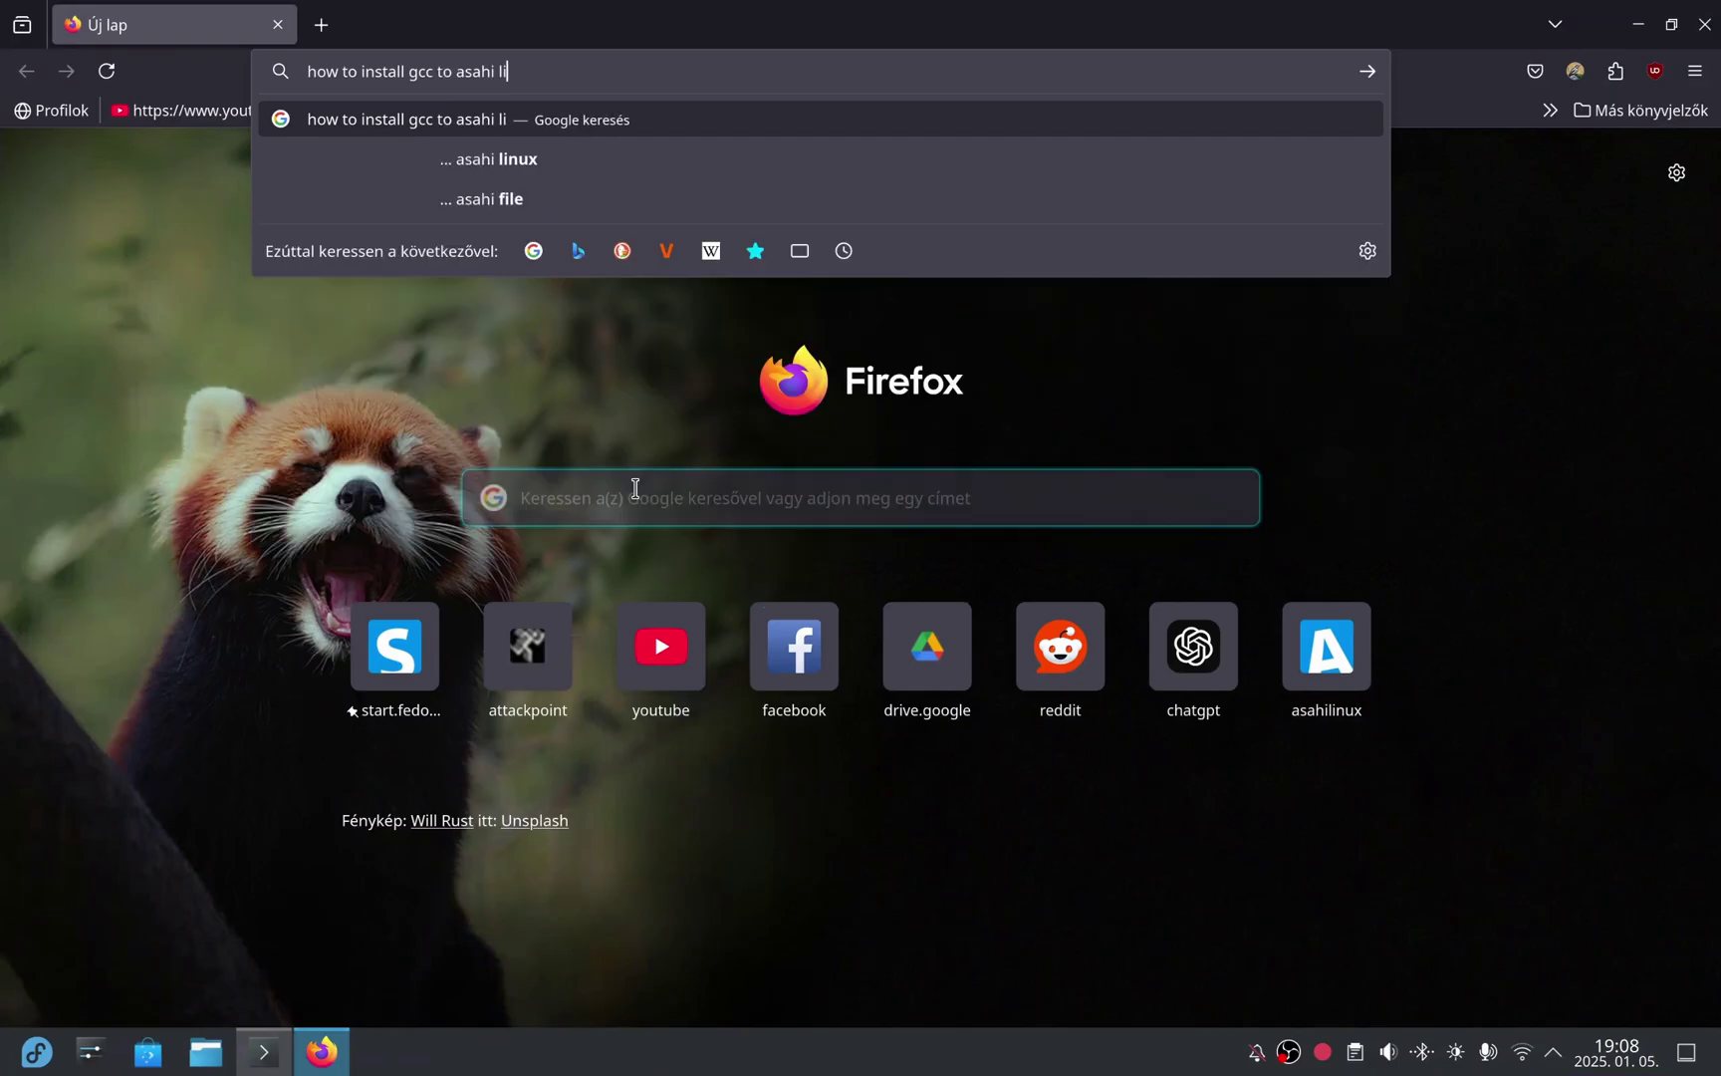
pyautogui.press('Return')
# Read the Reddit Fedora thread and the Phoronix GCC vs. Clang thread, then return to Konsole
pyautogui.click(538, 440)
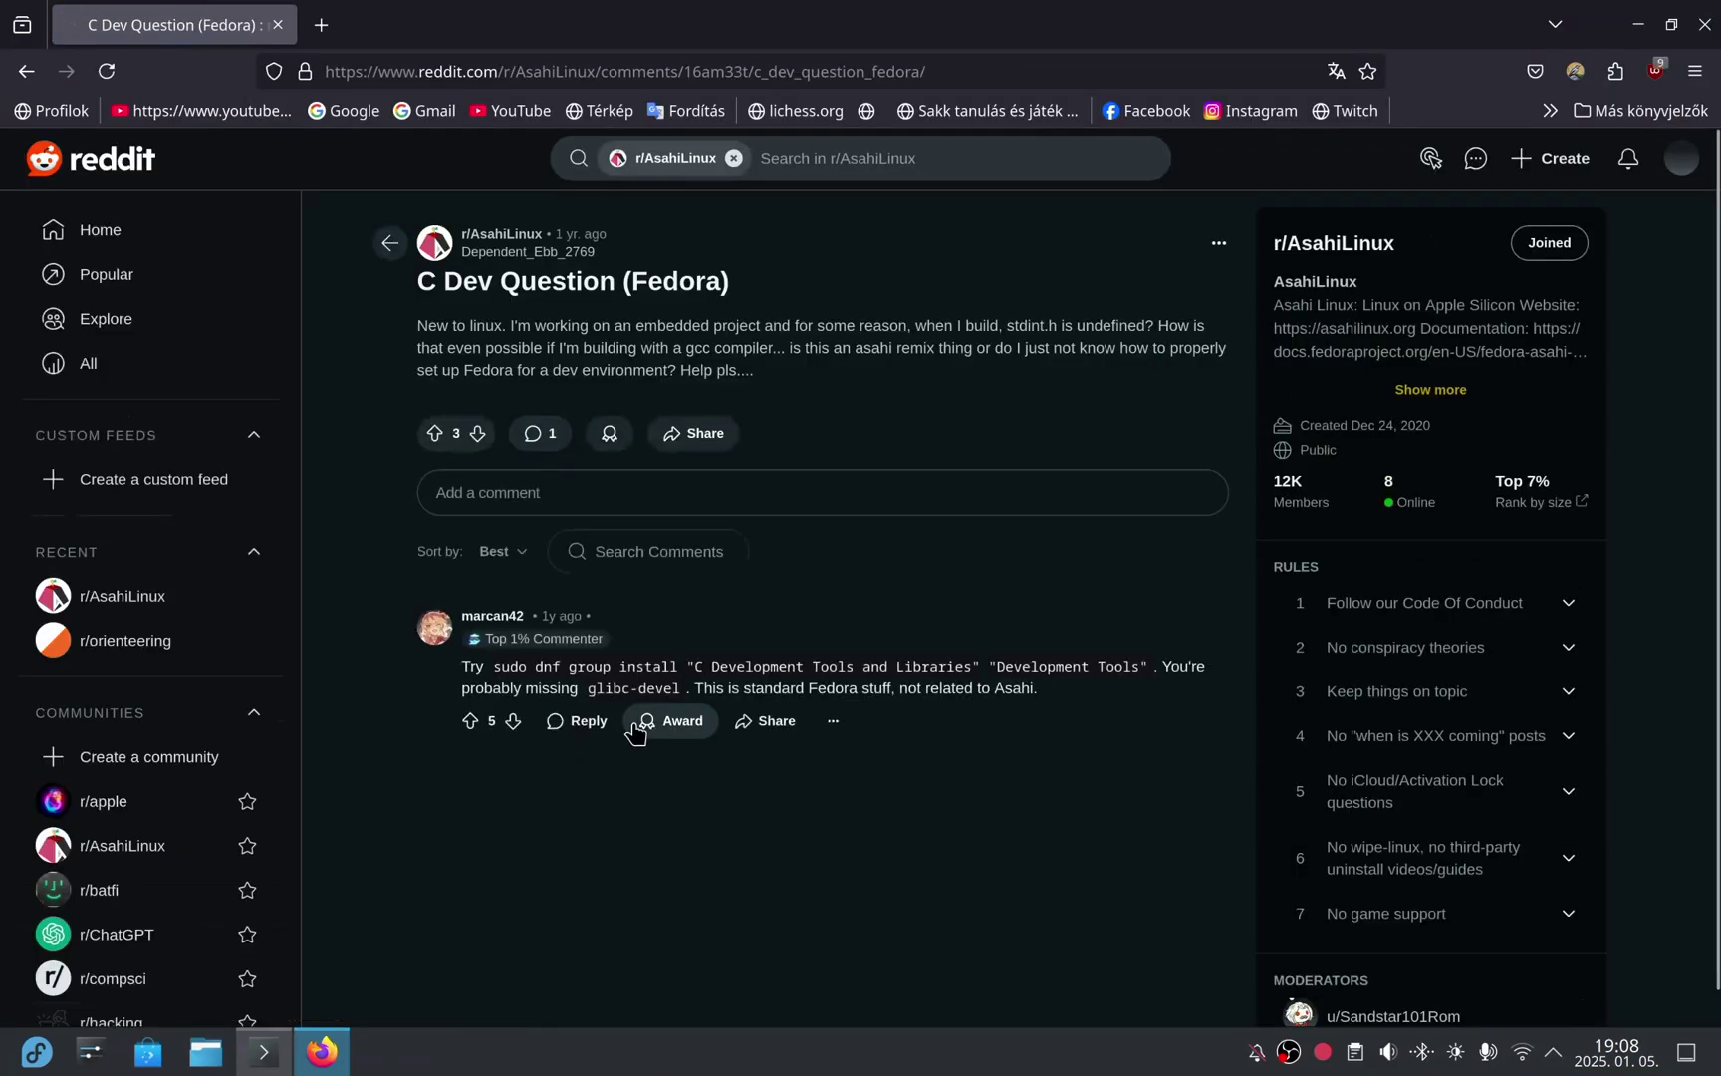
pyautogui.click(26, 71)
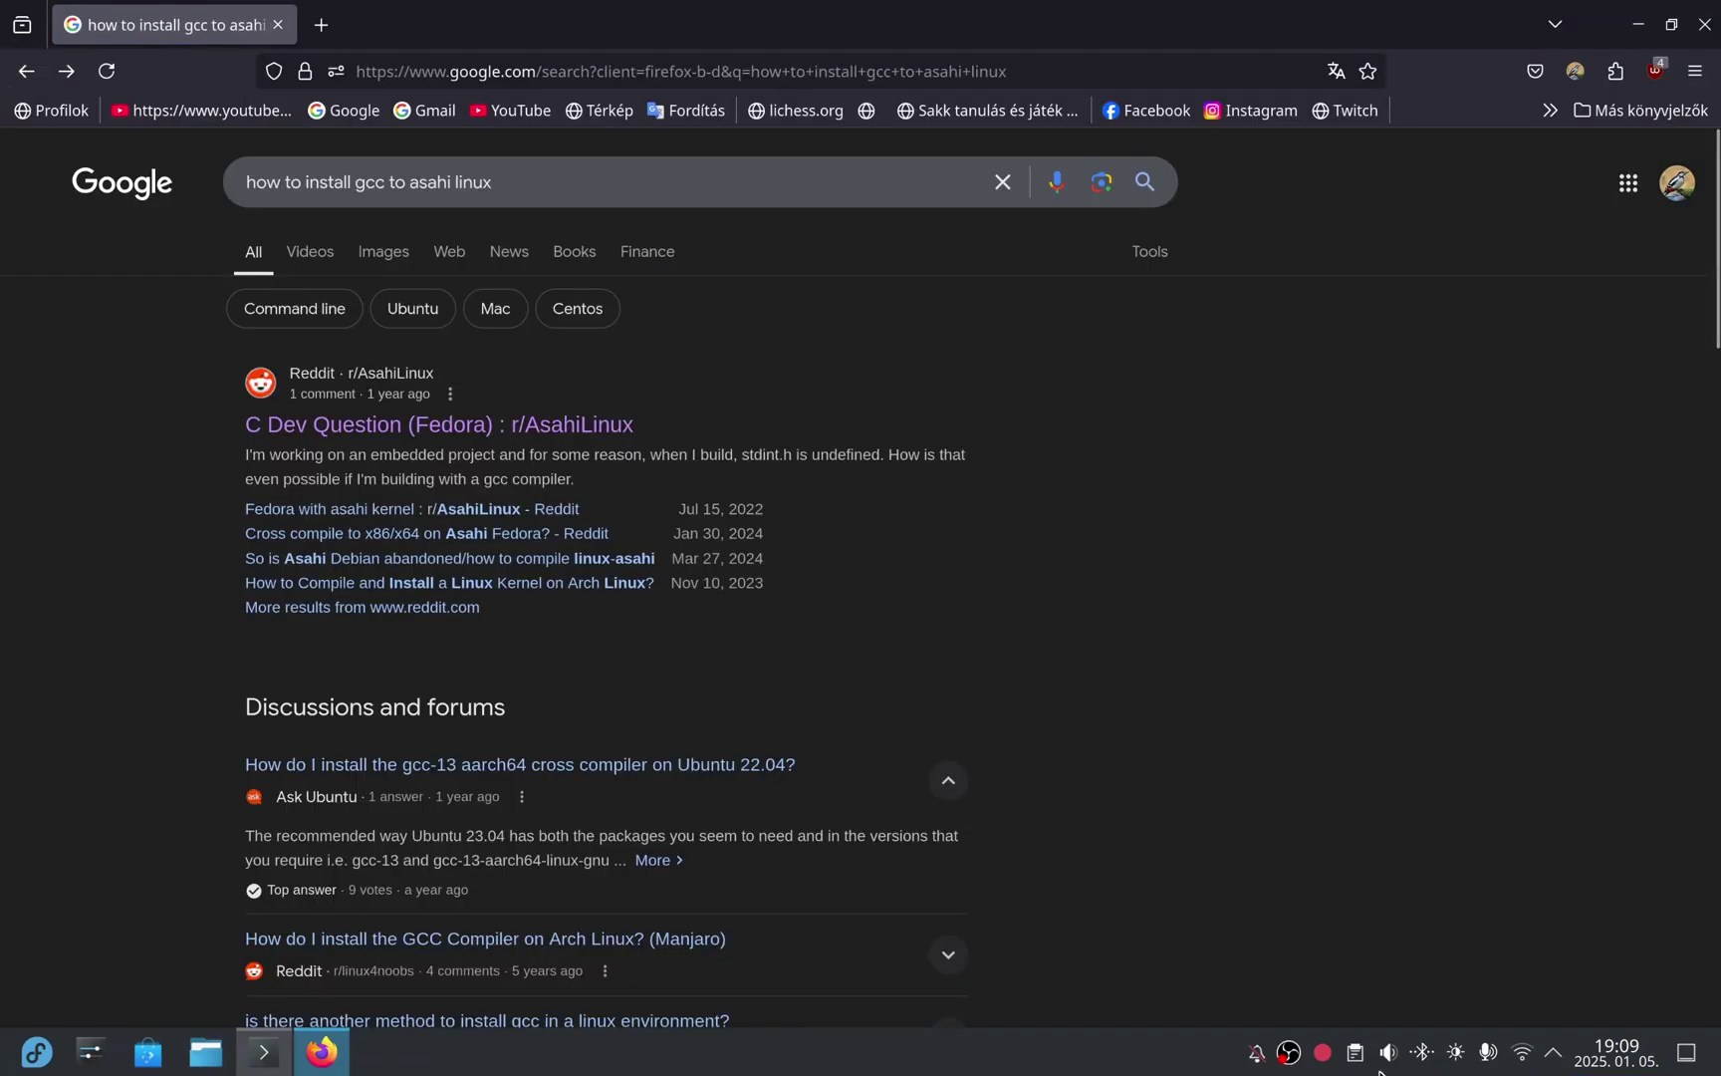
pyautogui.scroll(-4, 573, 757)
pyautogui.click(617, 837)
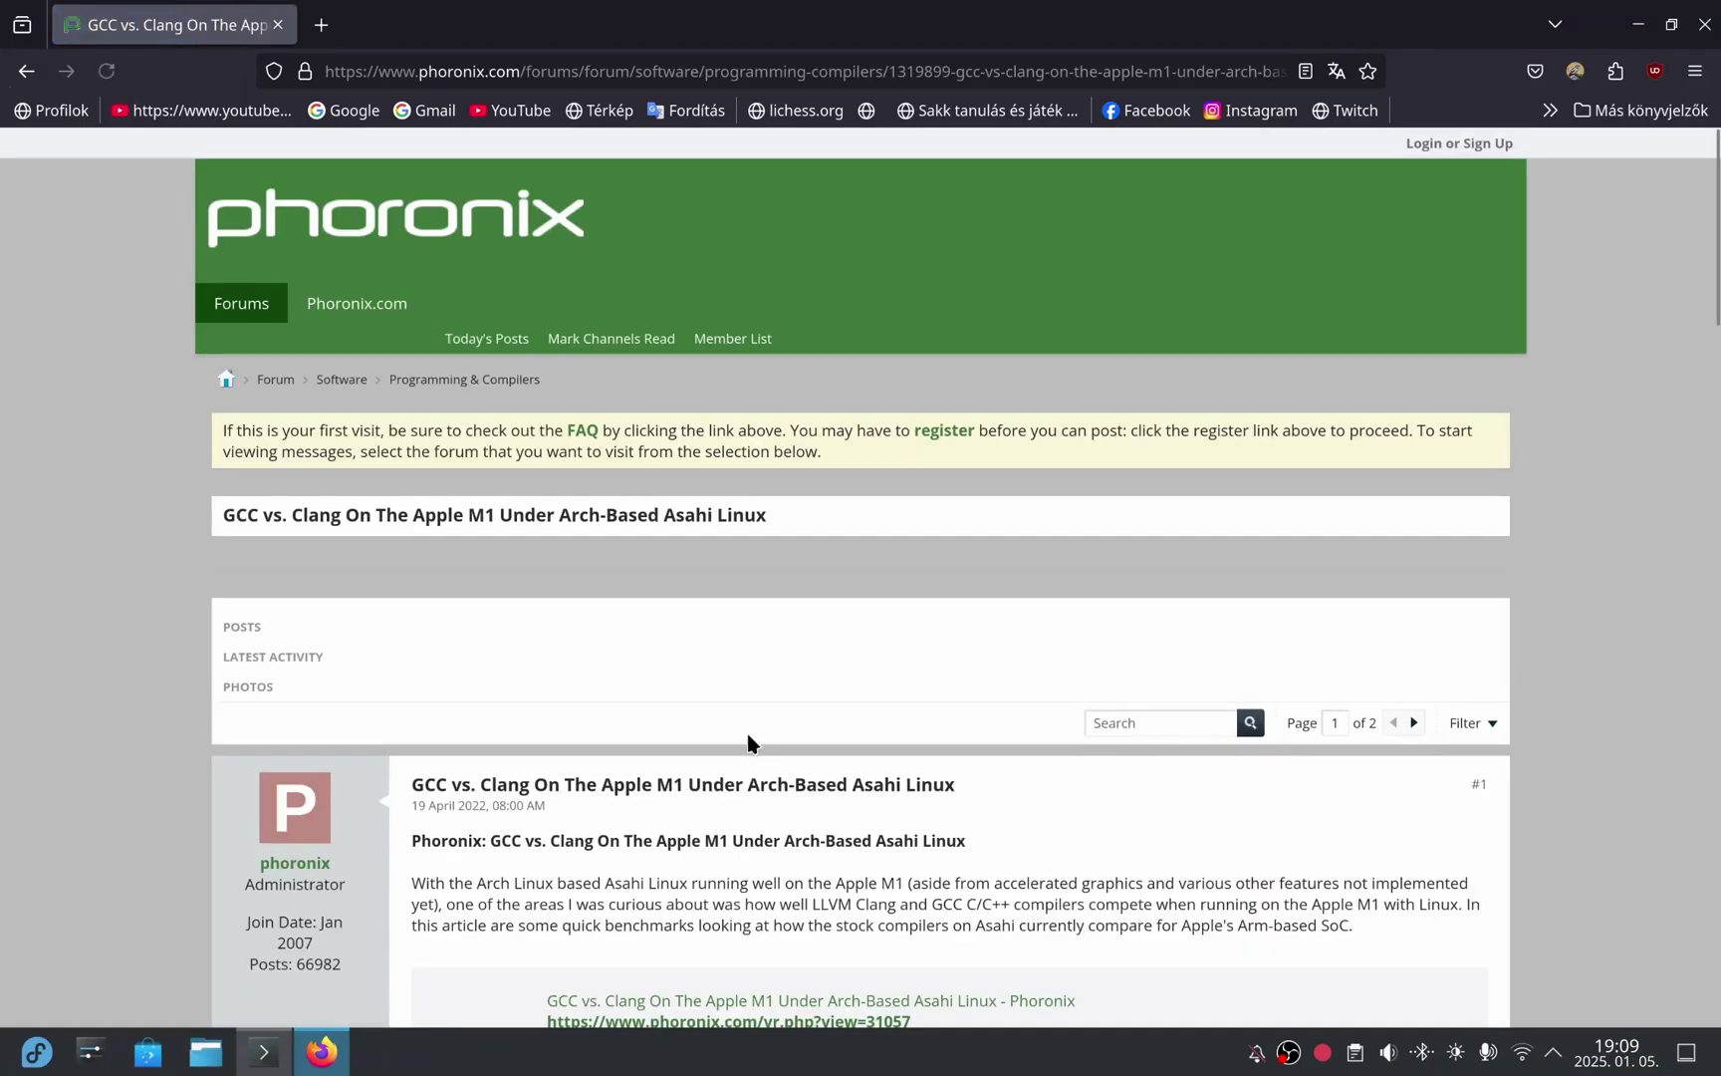
pyautogui.scroll(-4, 886, 653)
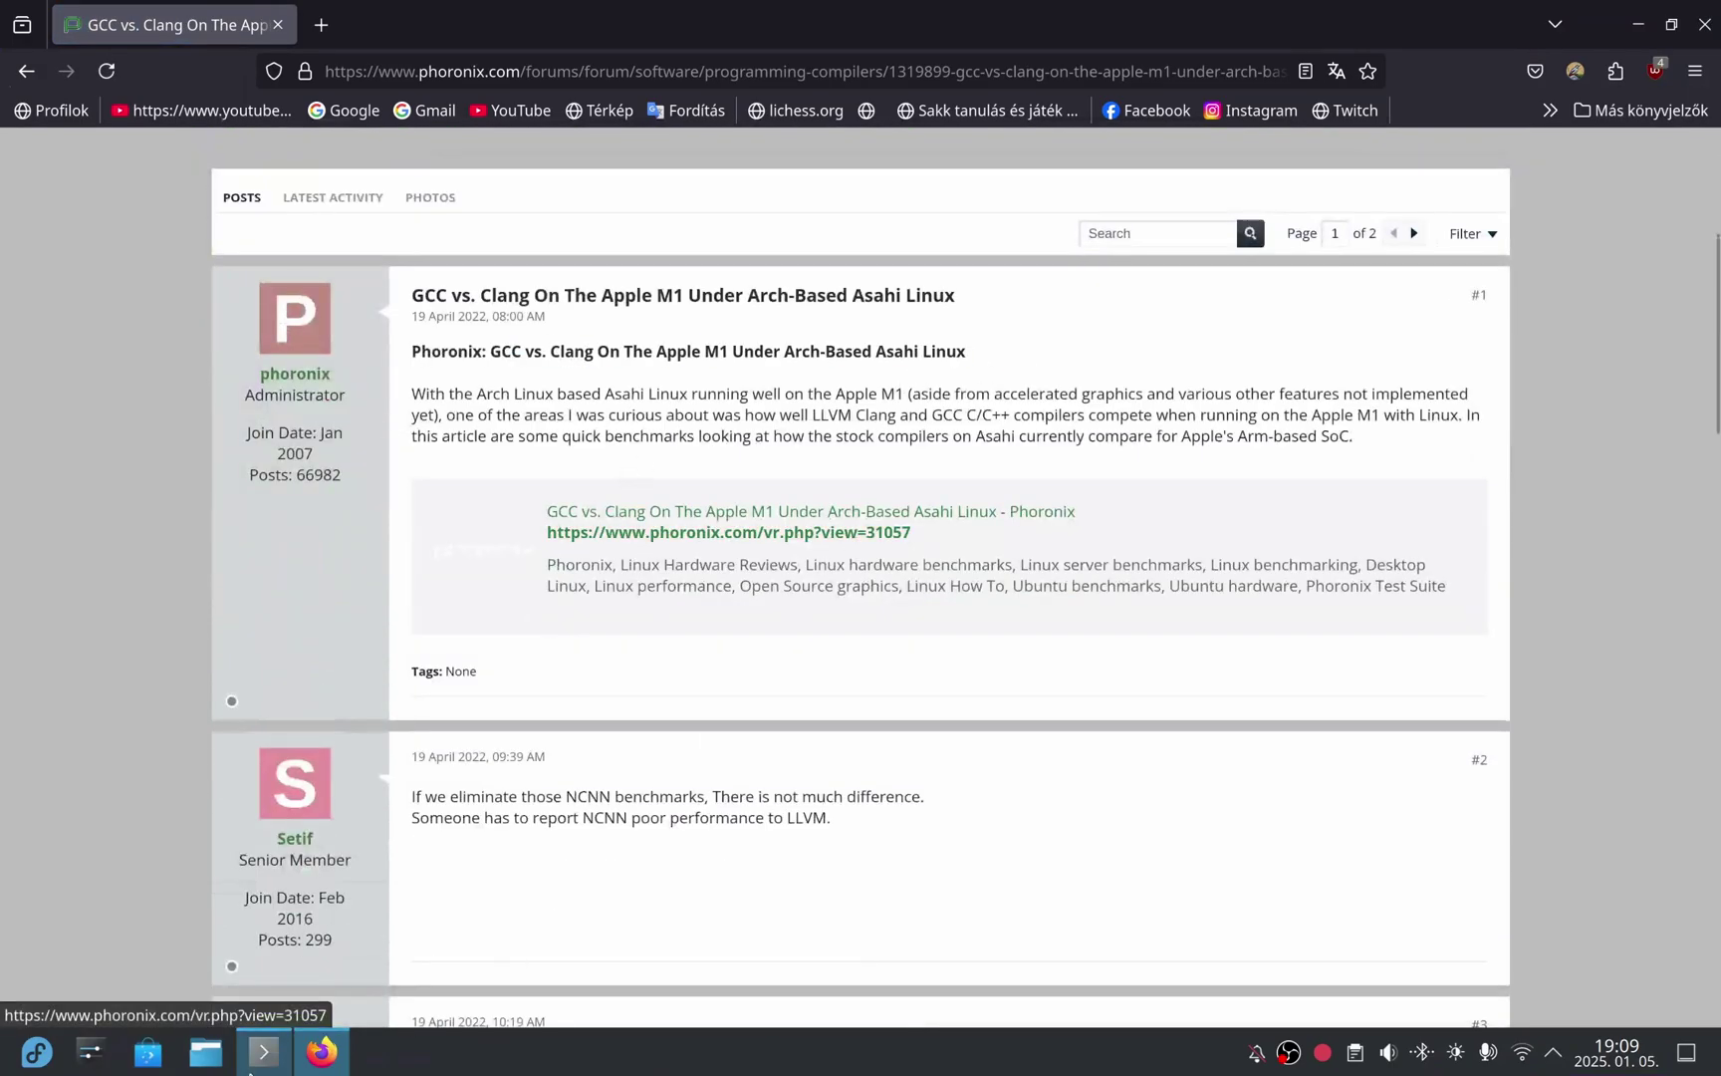
pyautogui.click(263, 1052)
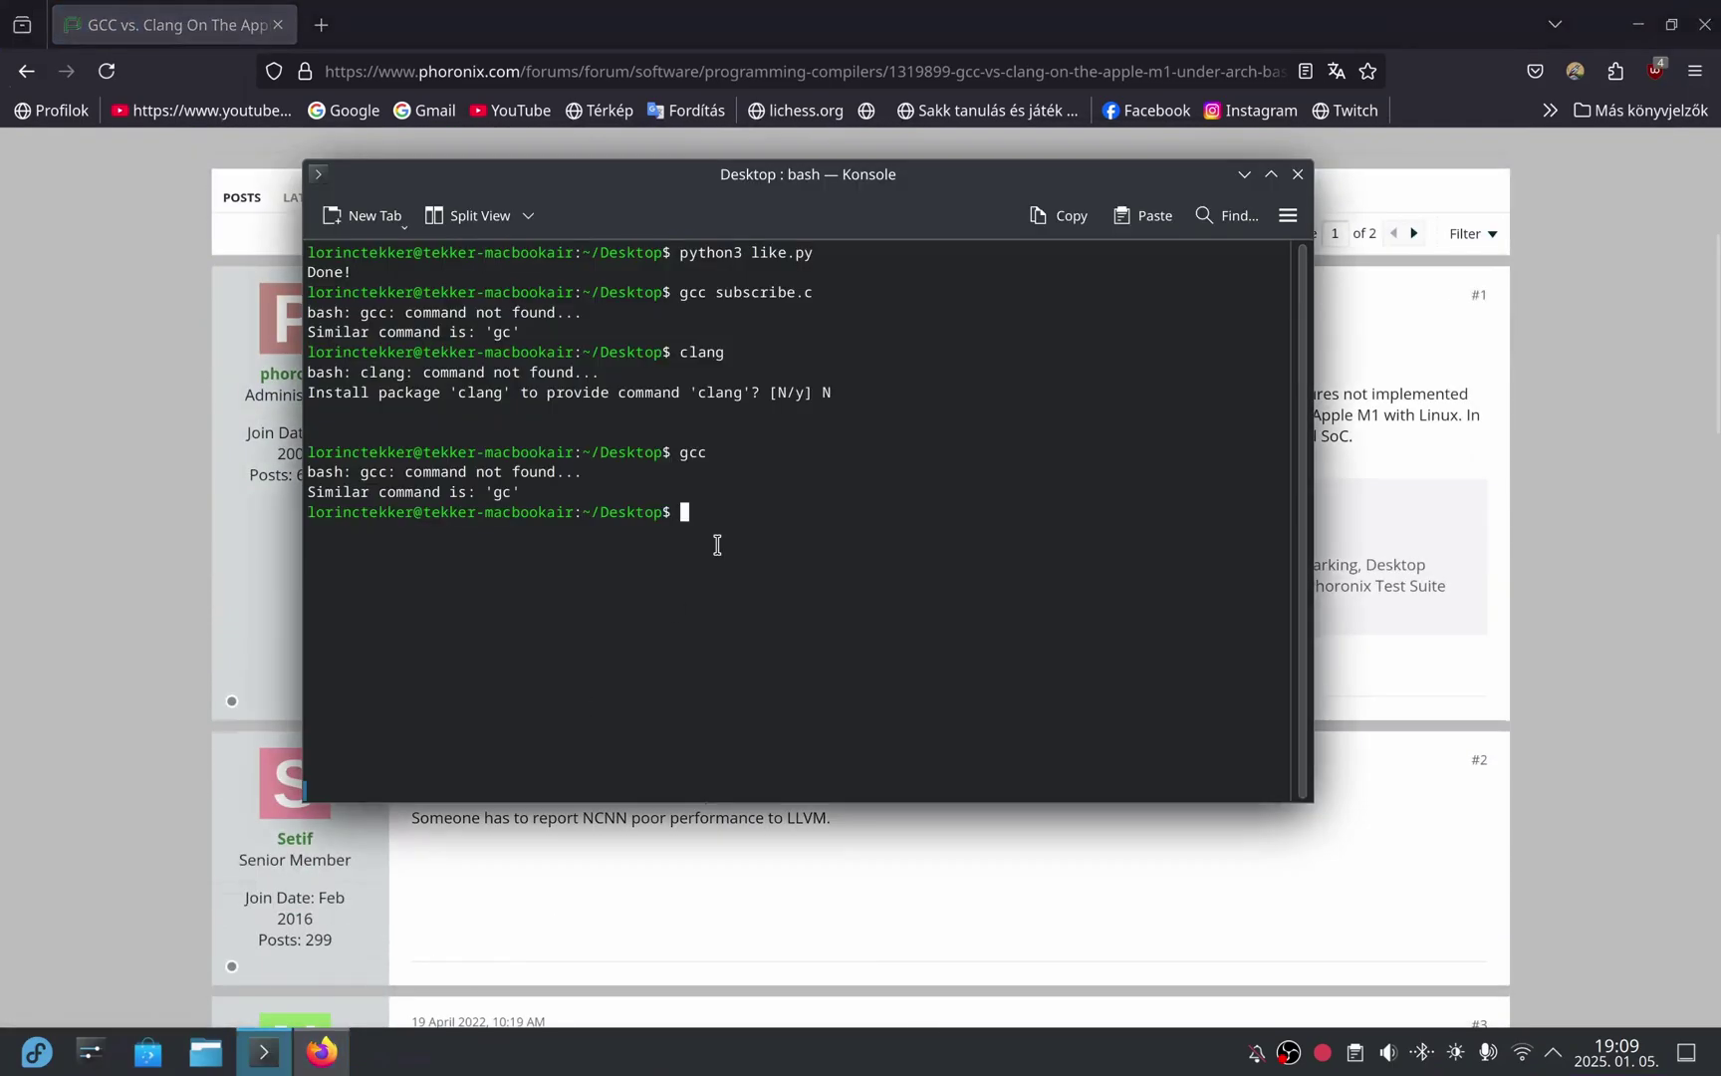
# Install gcc with sudo dnf install gcc and compile subscribe.c
pyautogui.write('su')
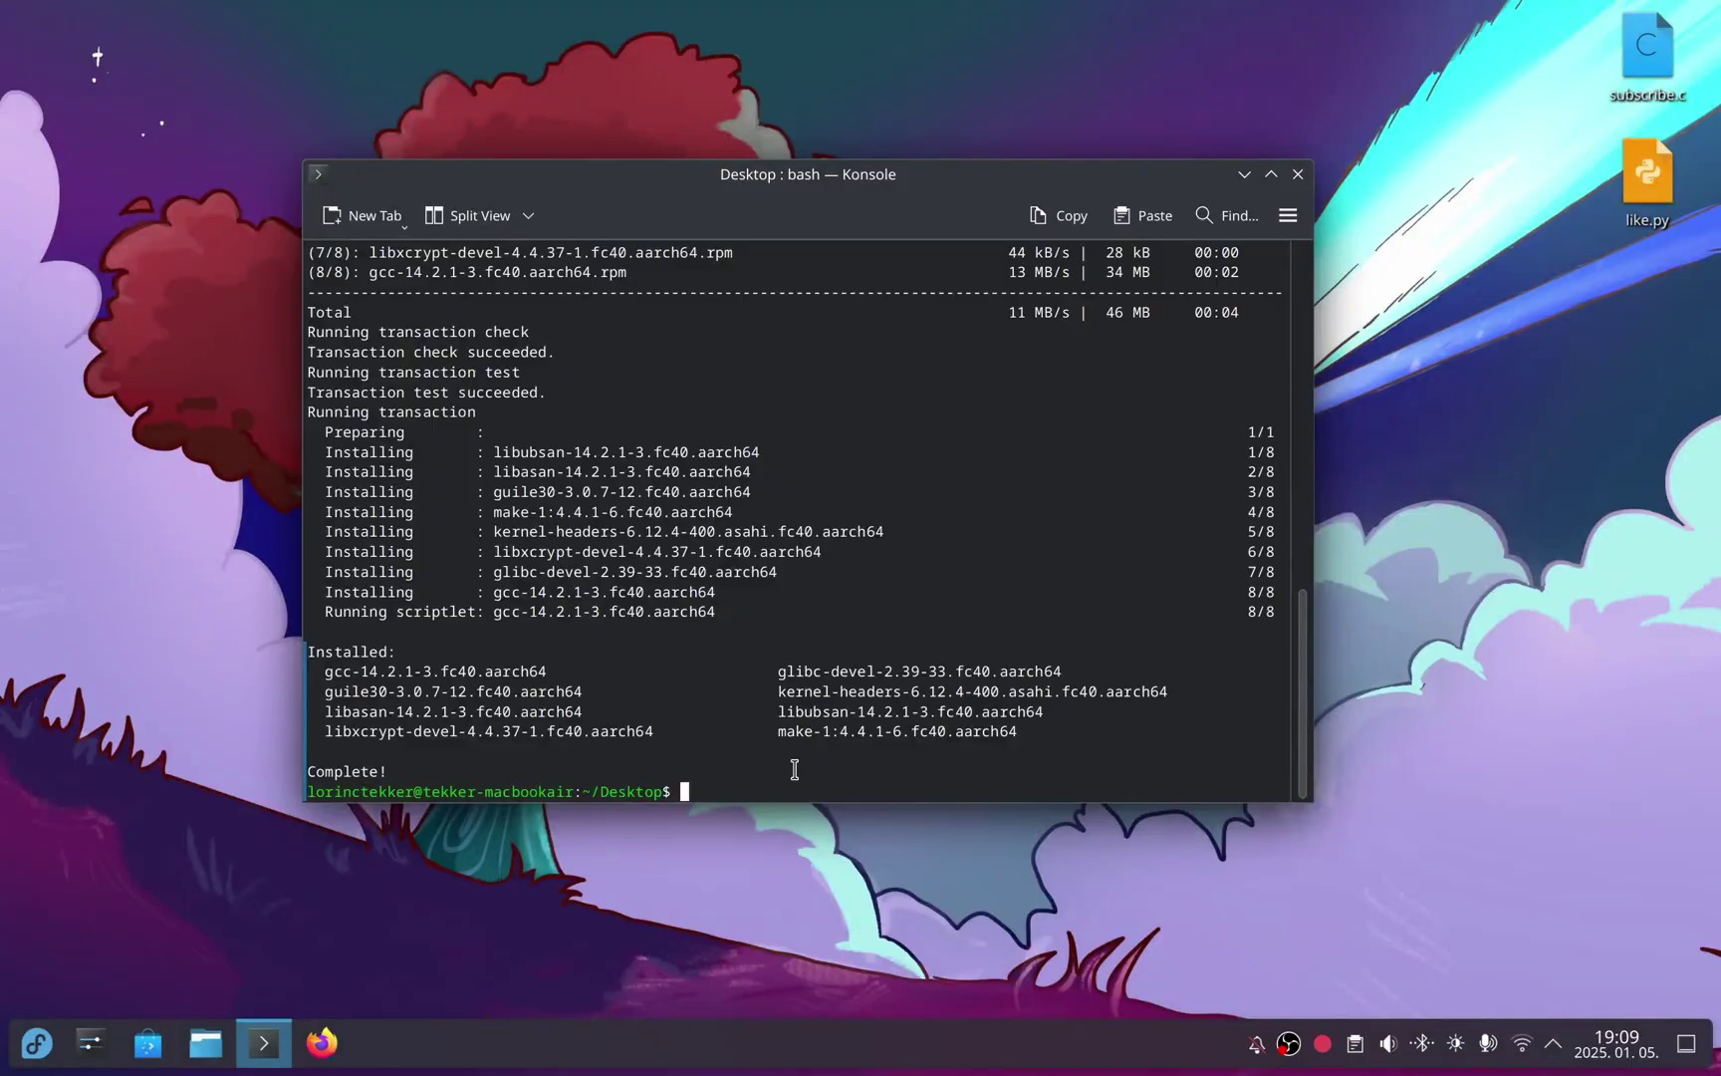
pyautogui.write('gcc')
pyautogui.write('subscribe.c')
pyautogui.press('Return')
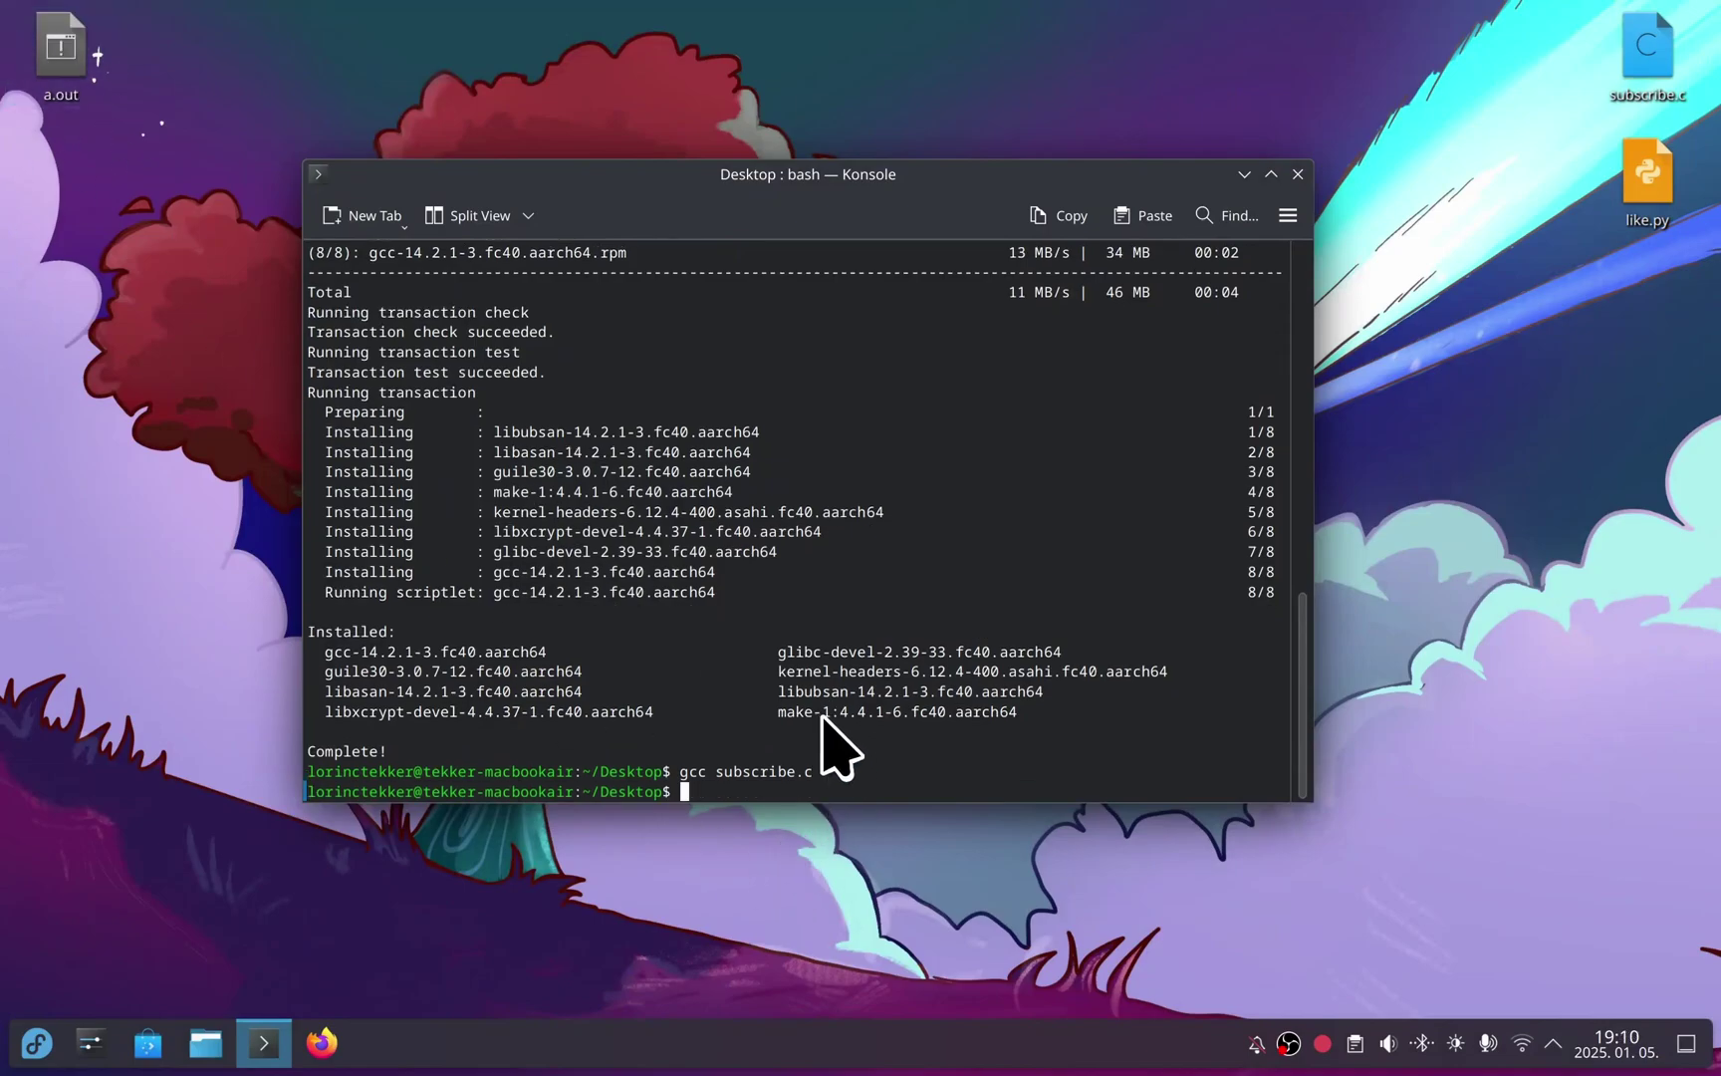
# Run the compiled ./a.out until it prints Done!
pyautogui.write('./a.out')
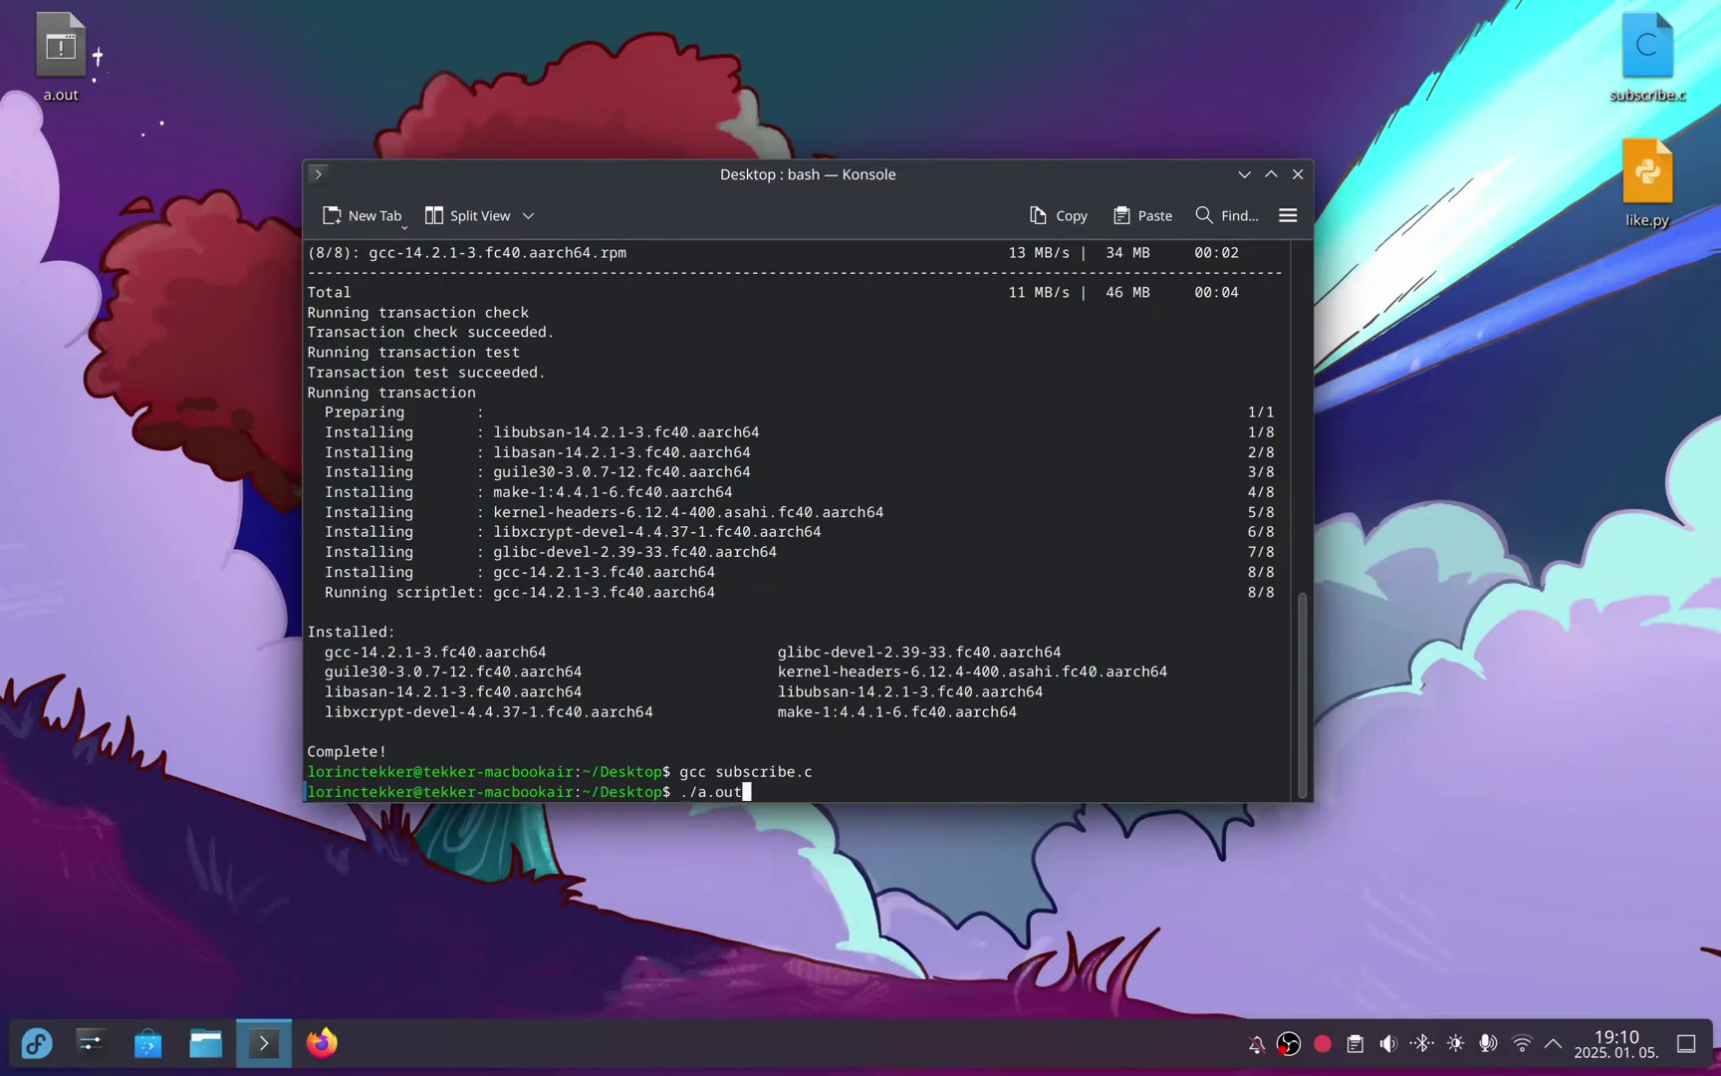
pyautogui.press('Return')
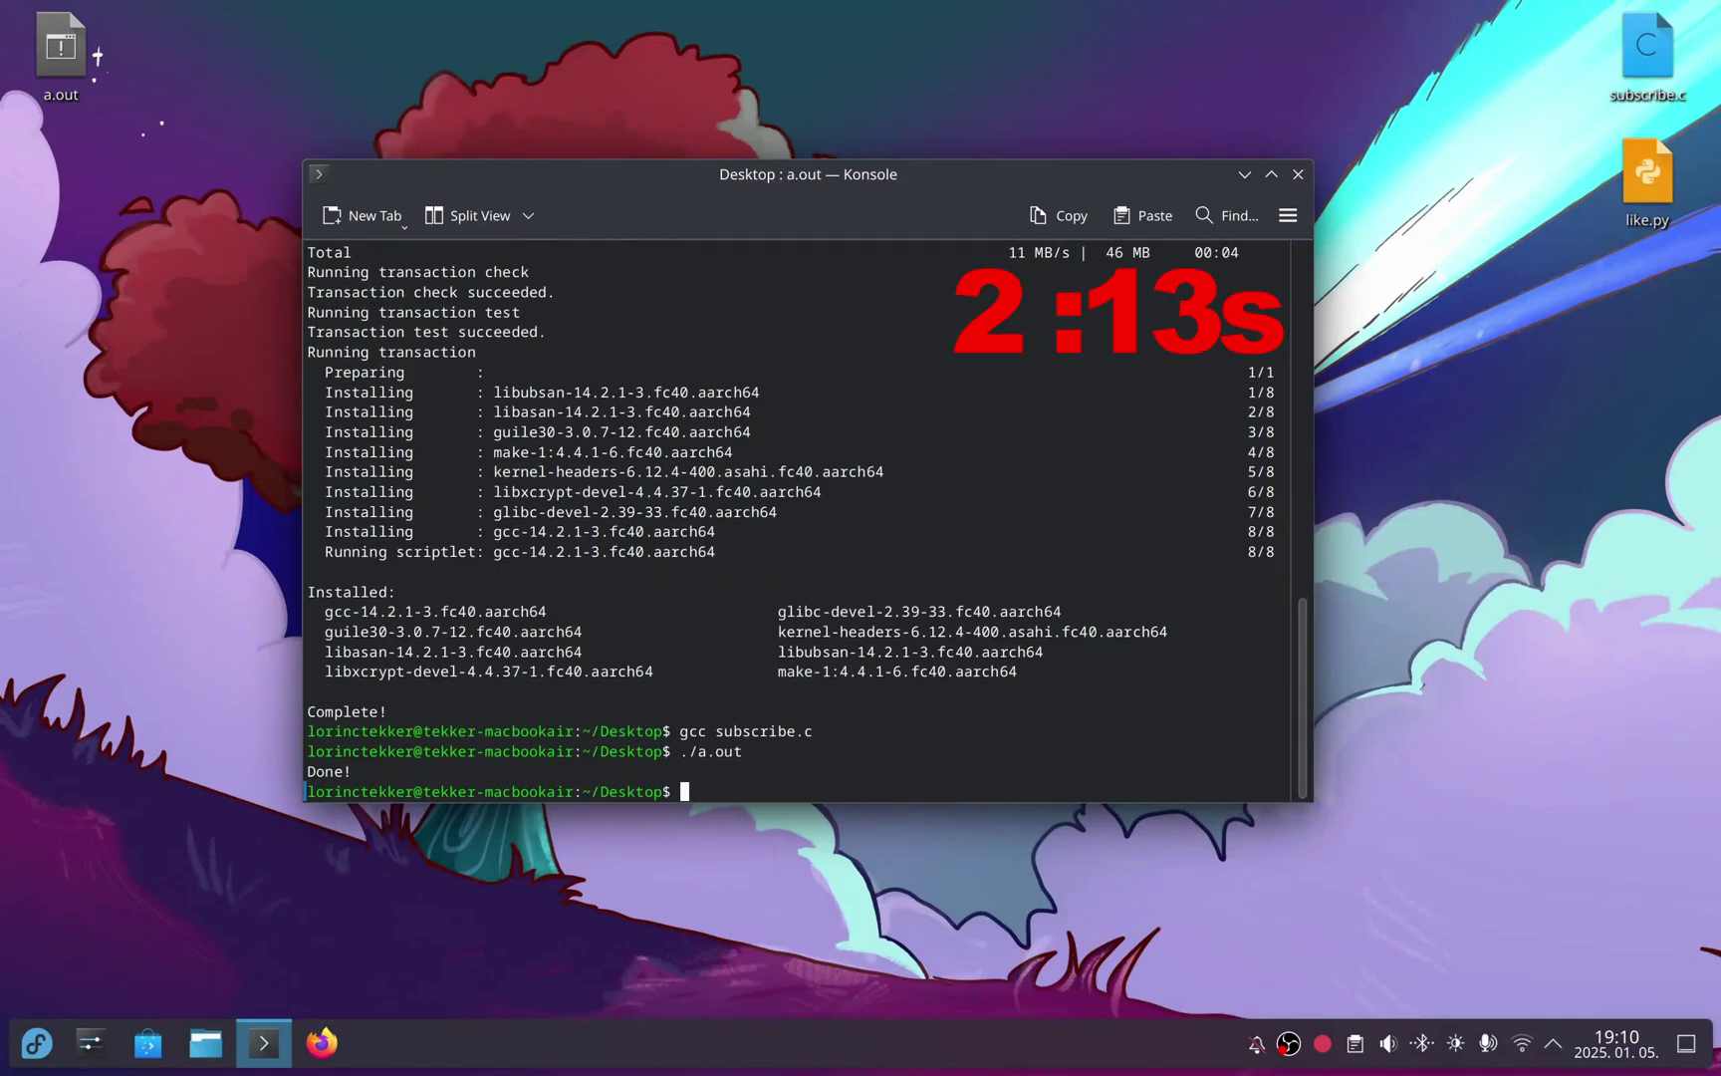
pyautogui.write('wo')
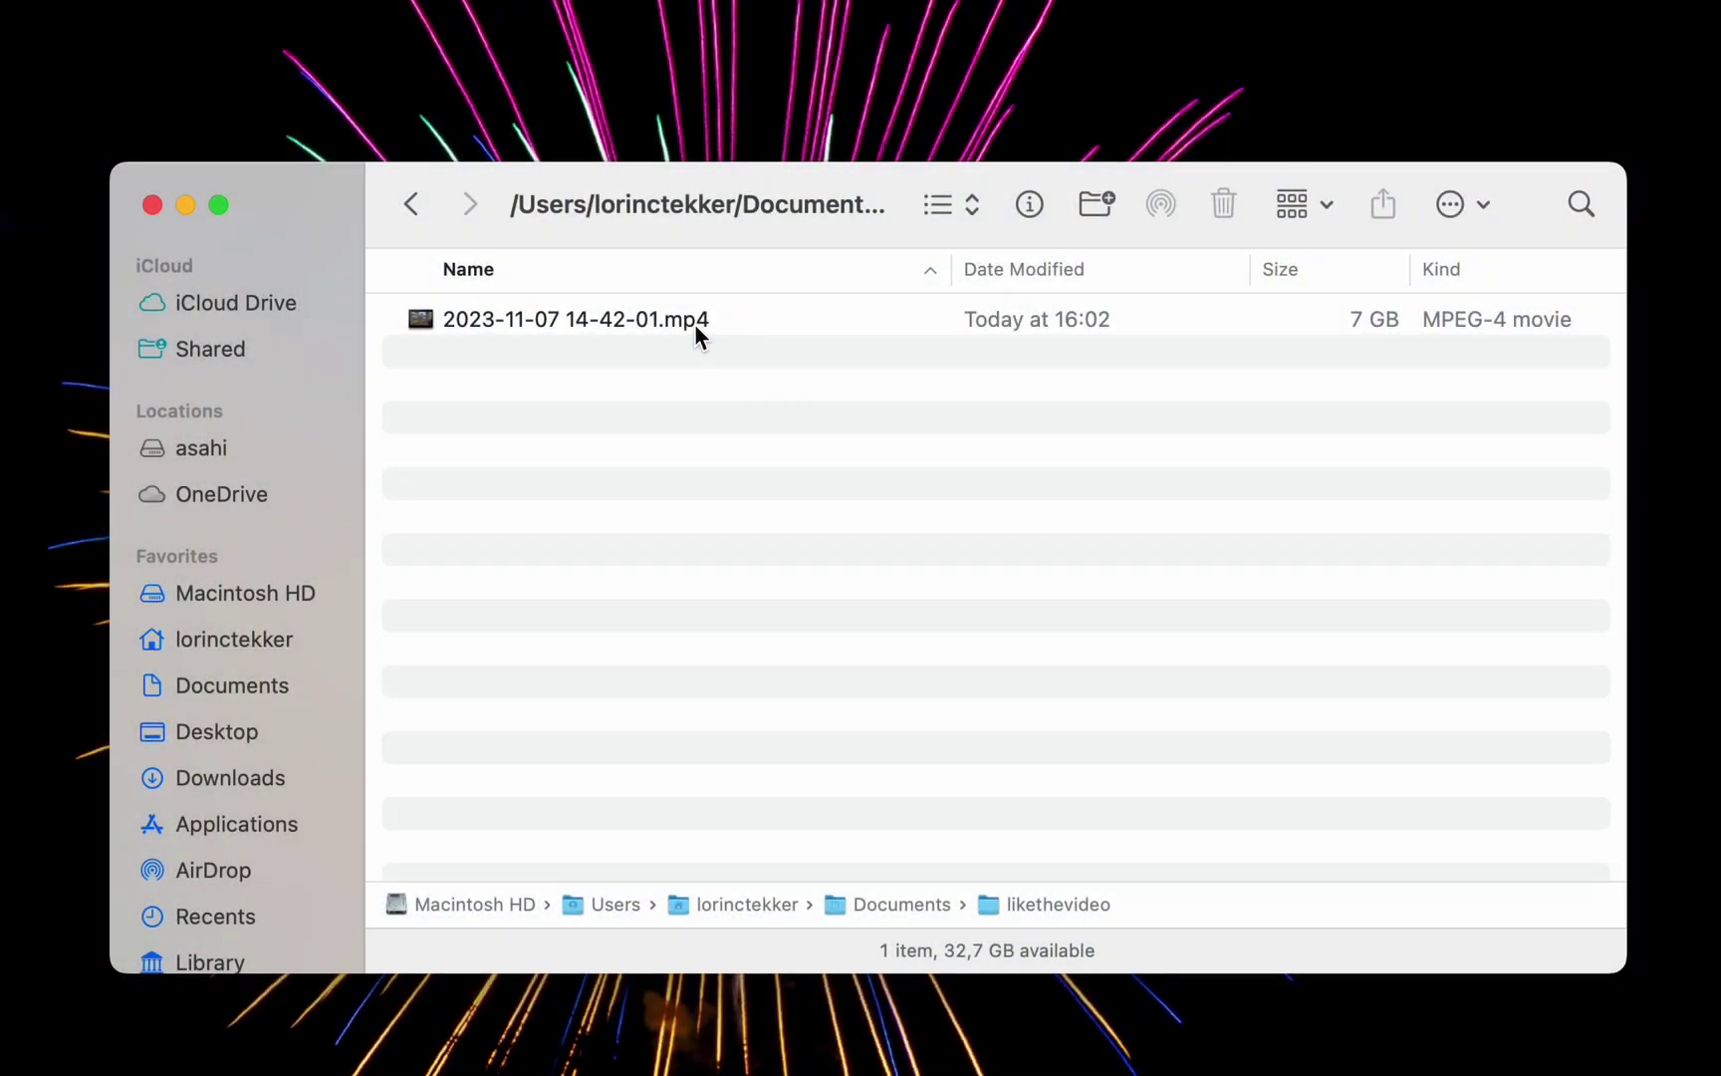
pyautogui.click(695, 326)
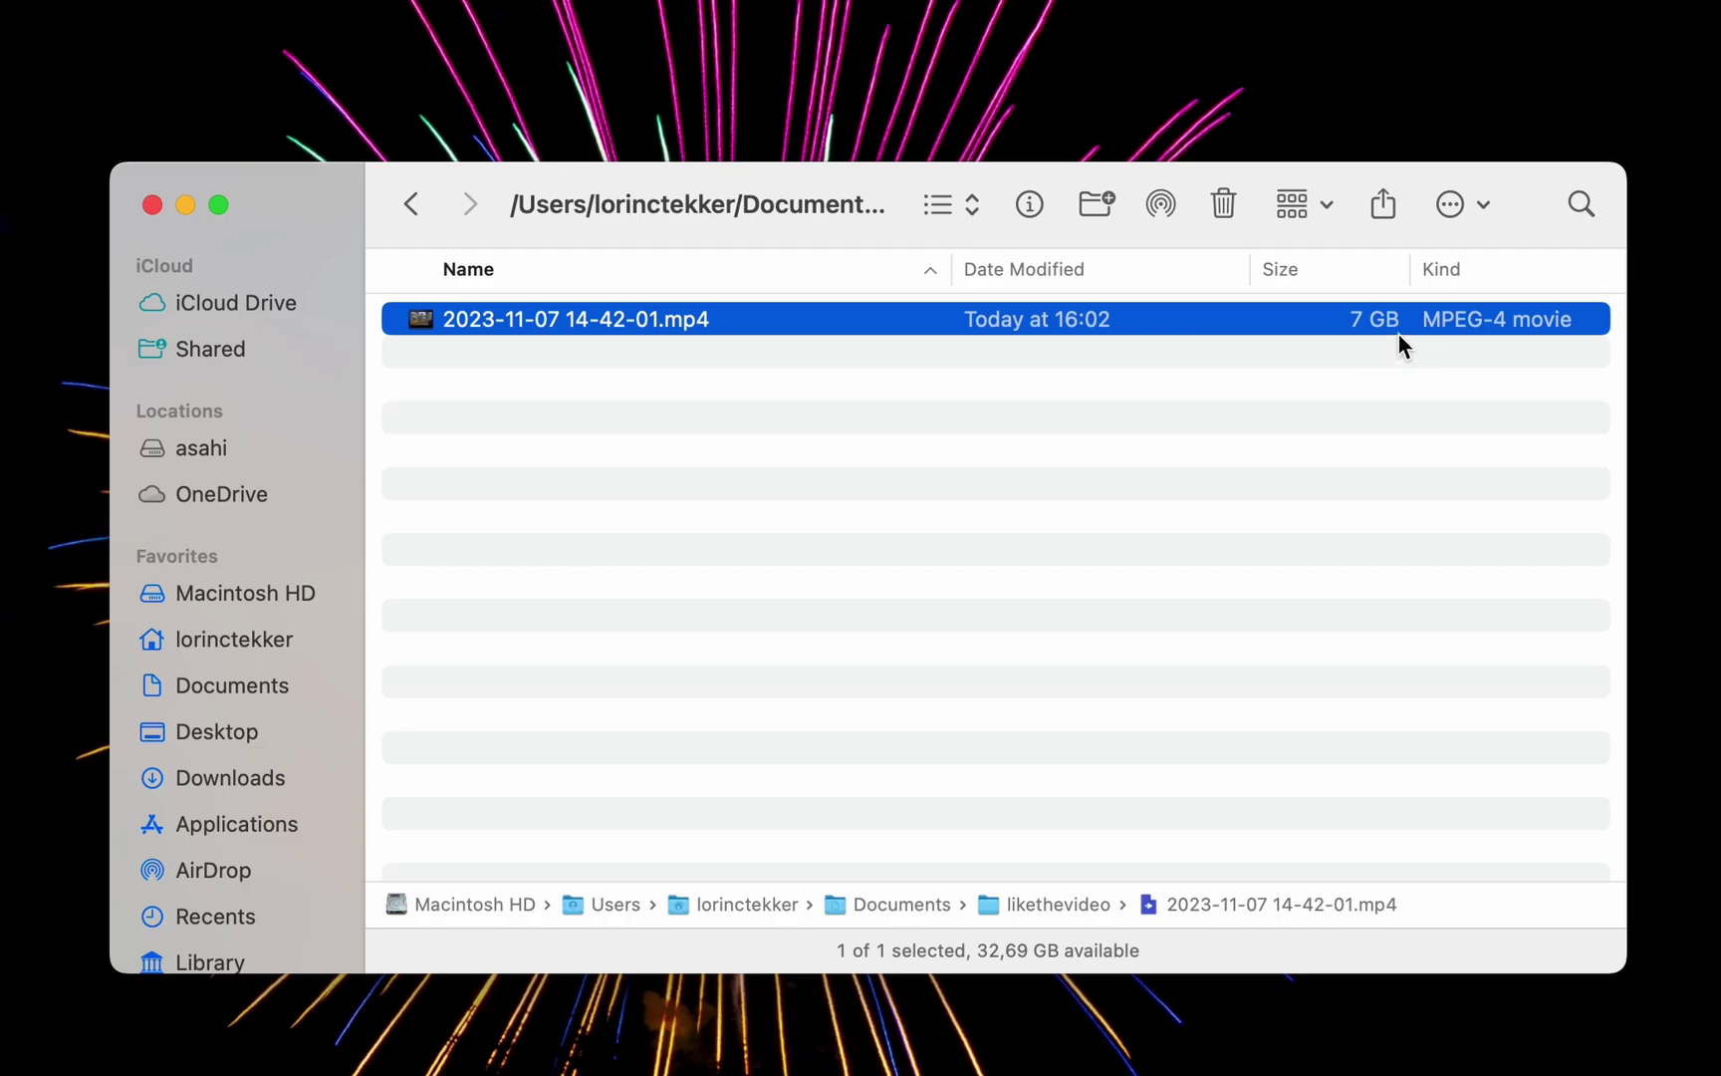
pyautogui.rightClick(726, 320)
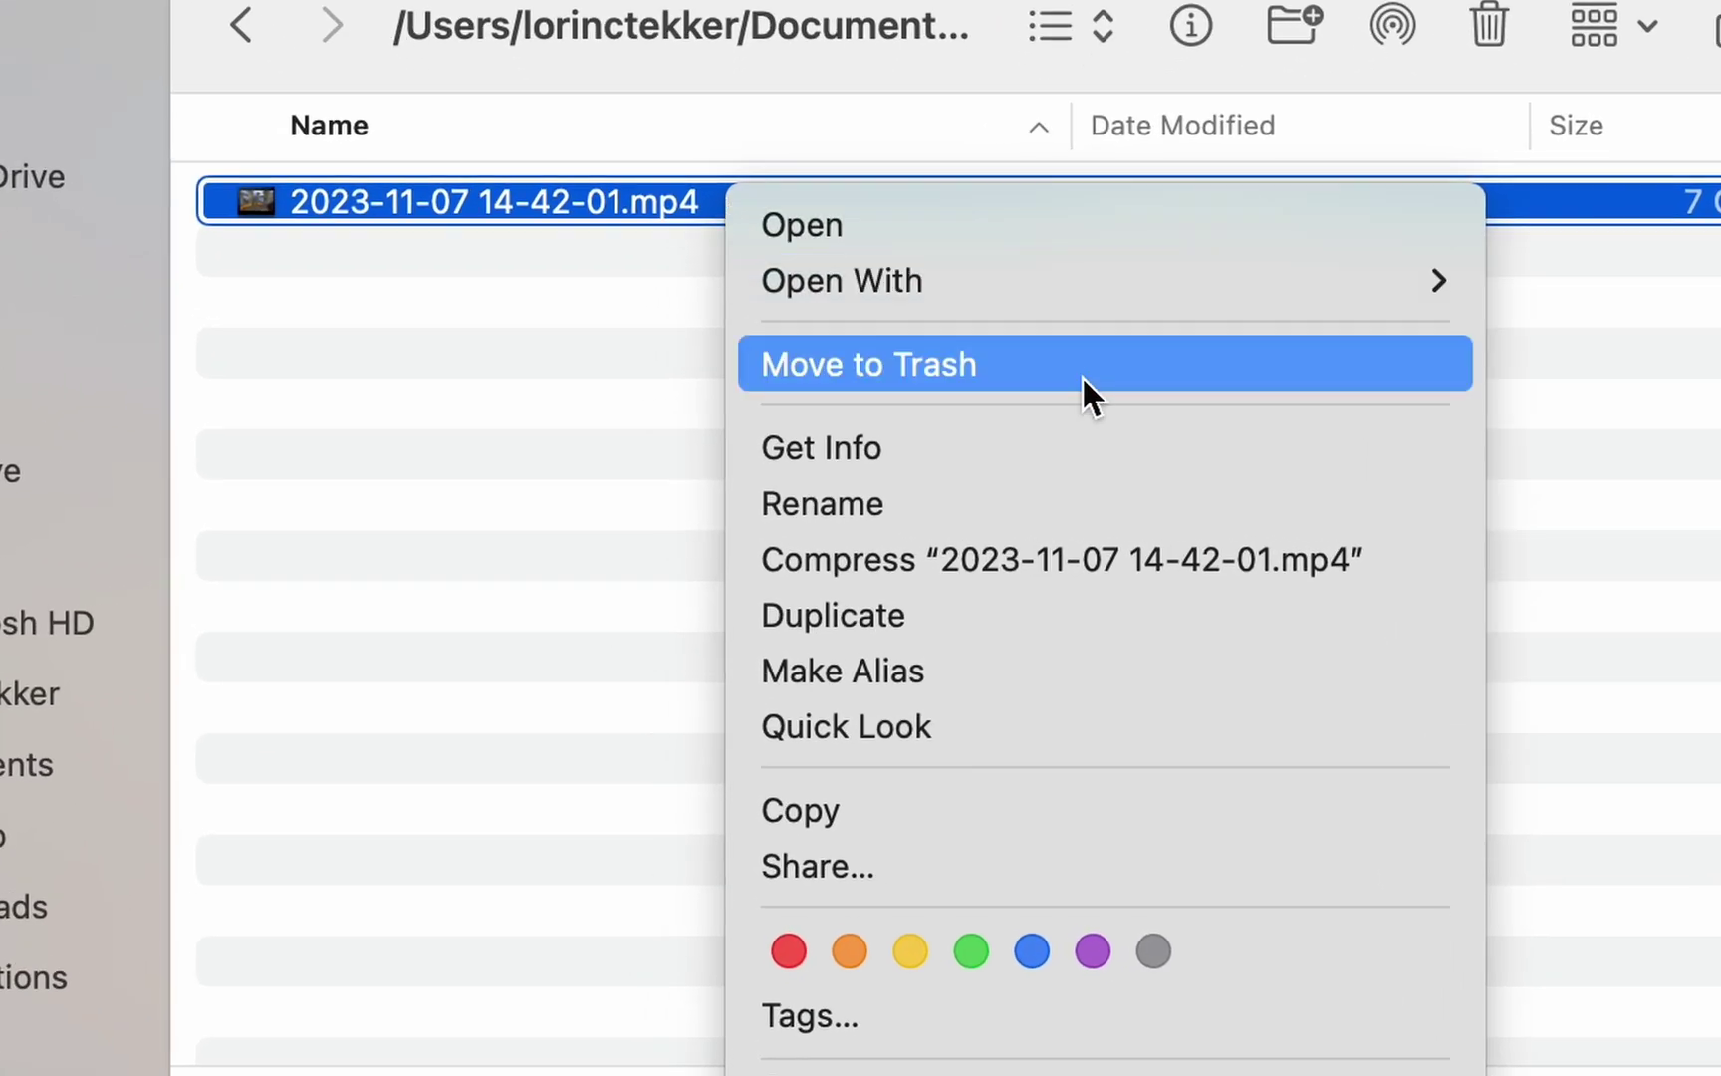
pyautogui.click(984, 558)
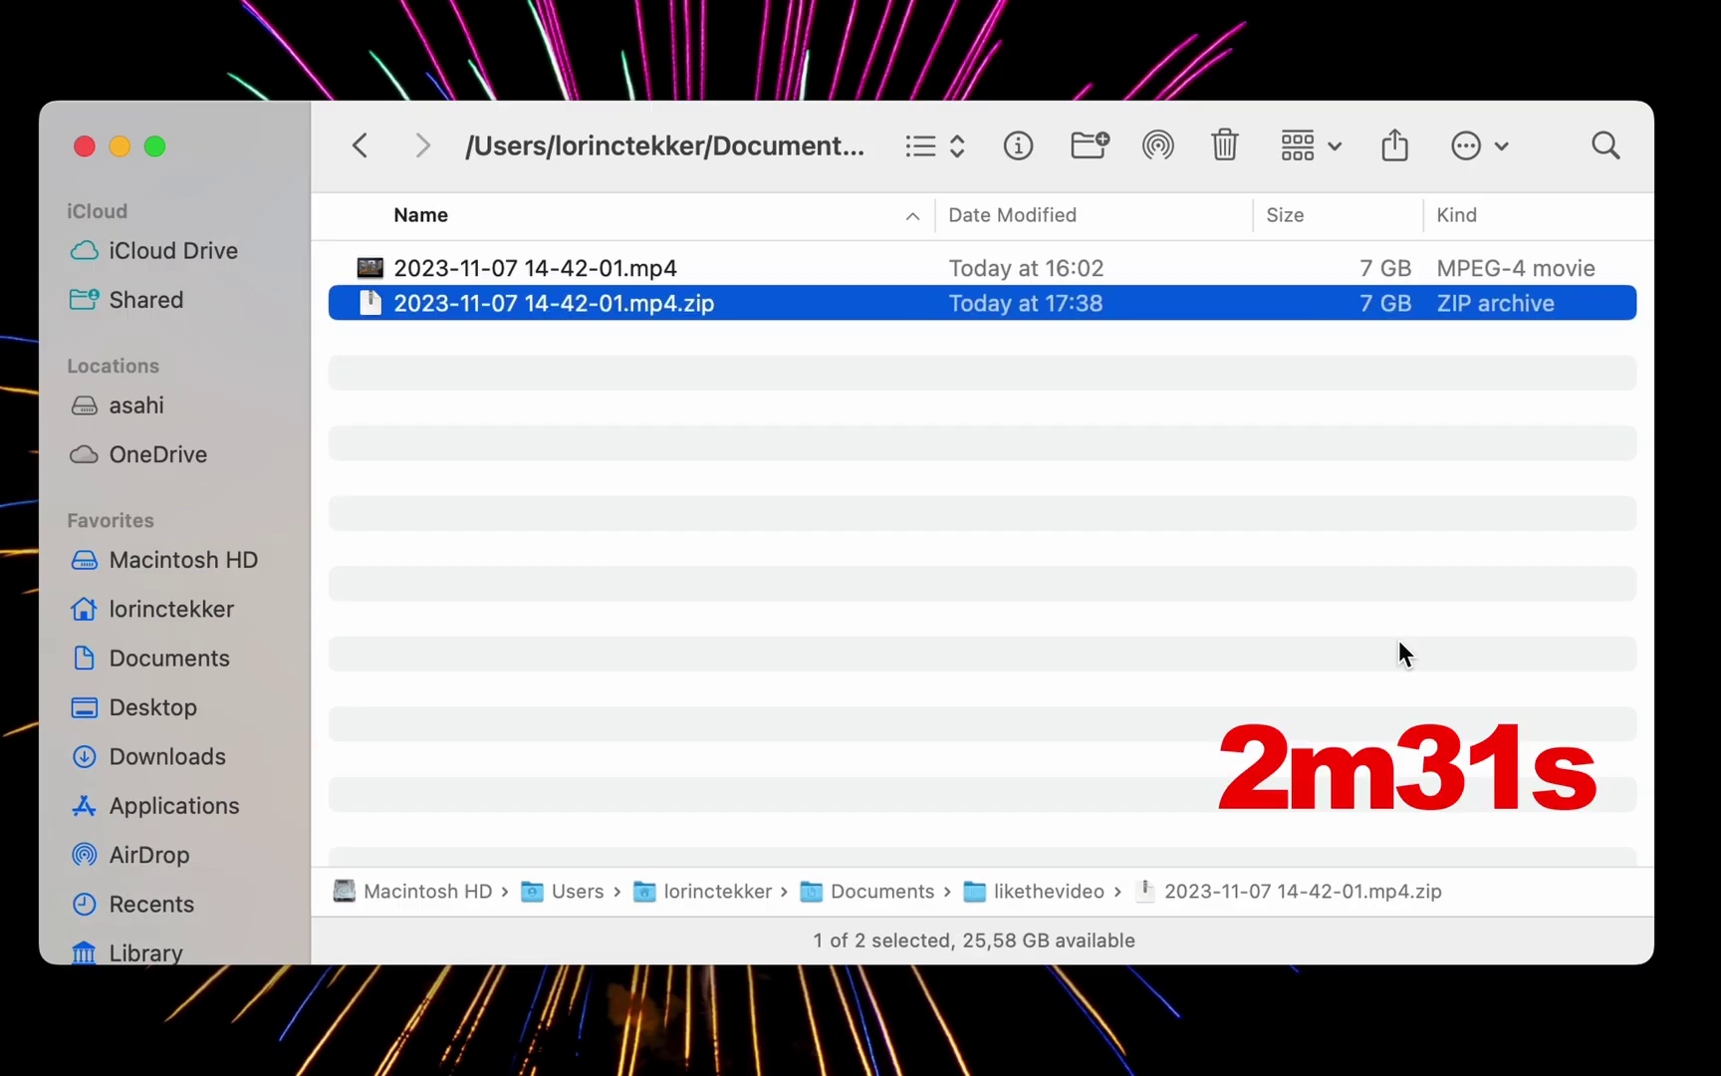
pyautogui.click(368, 393)
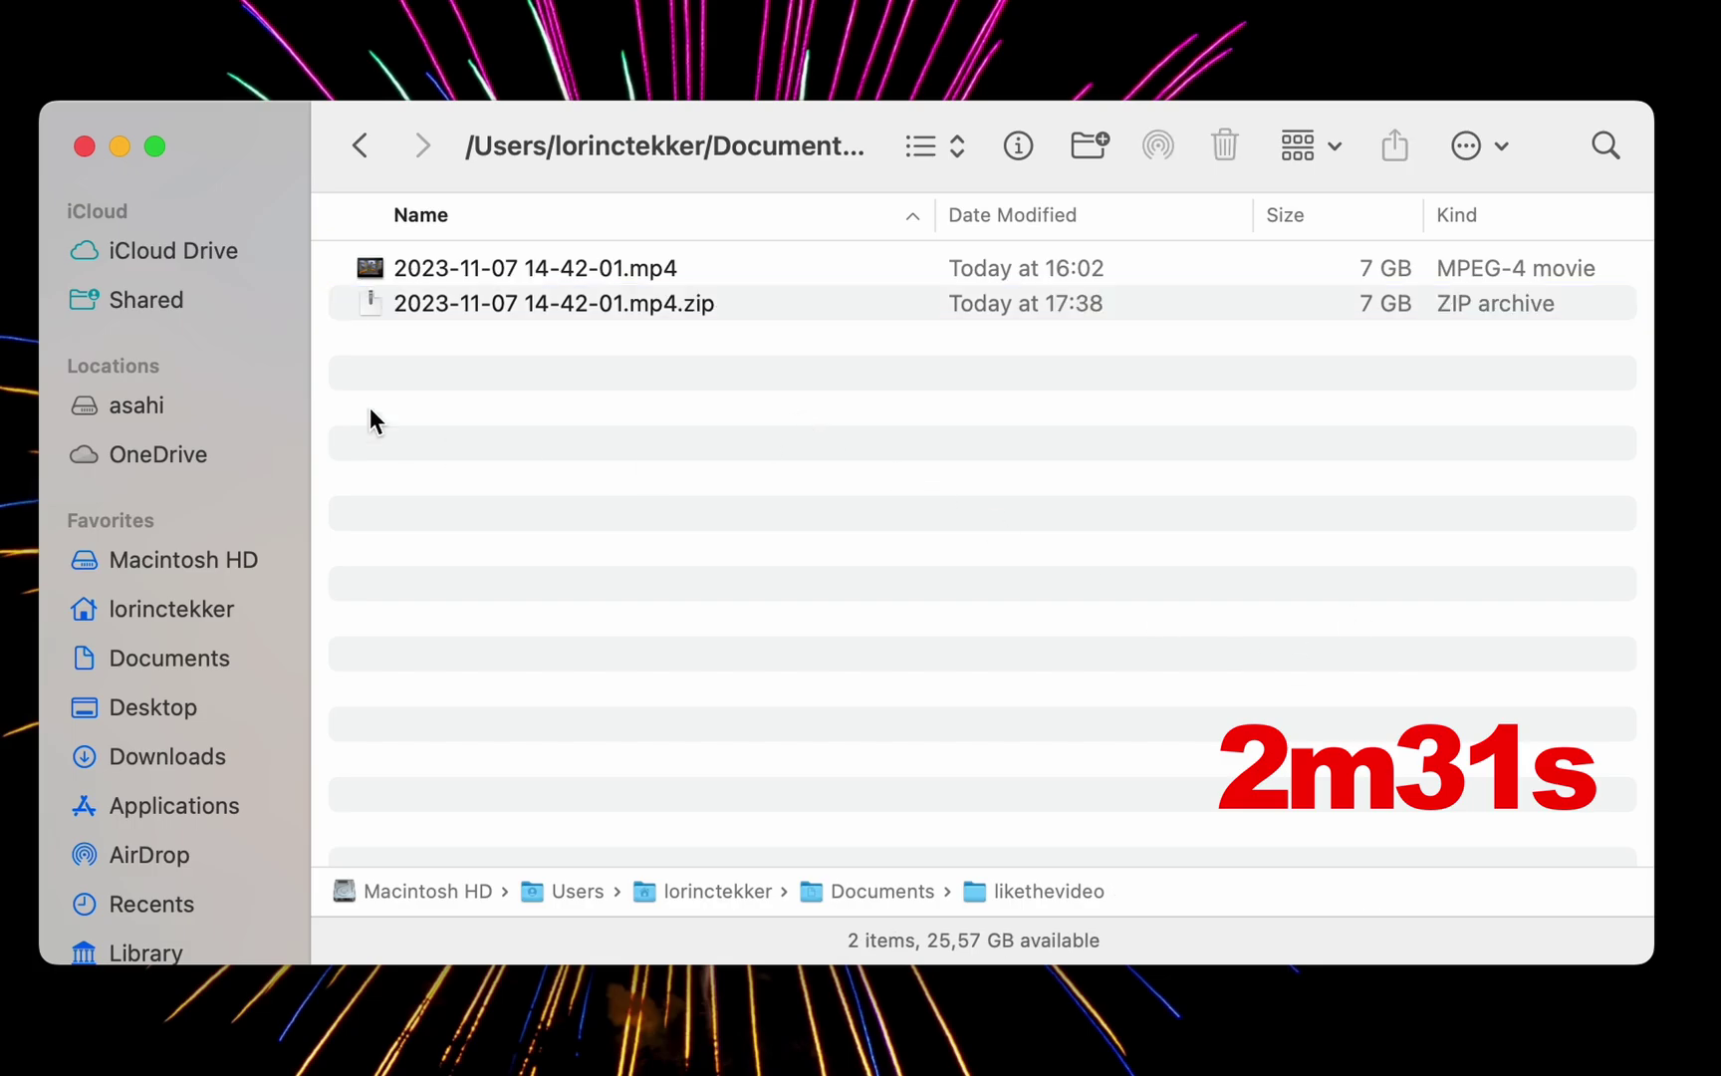
pyautogui.doubleClick(694, 304)
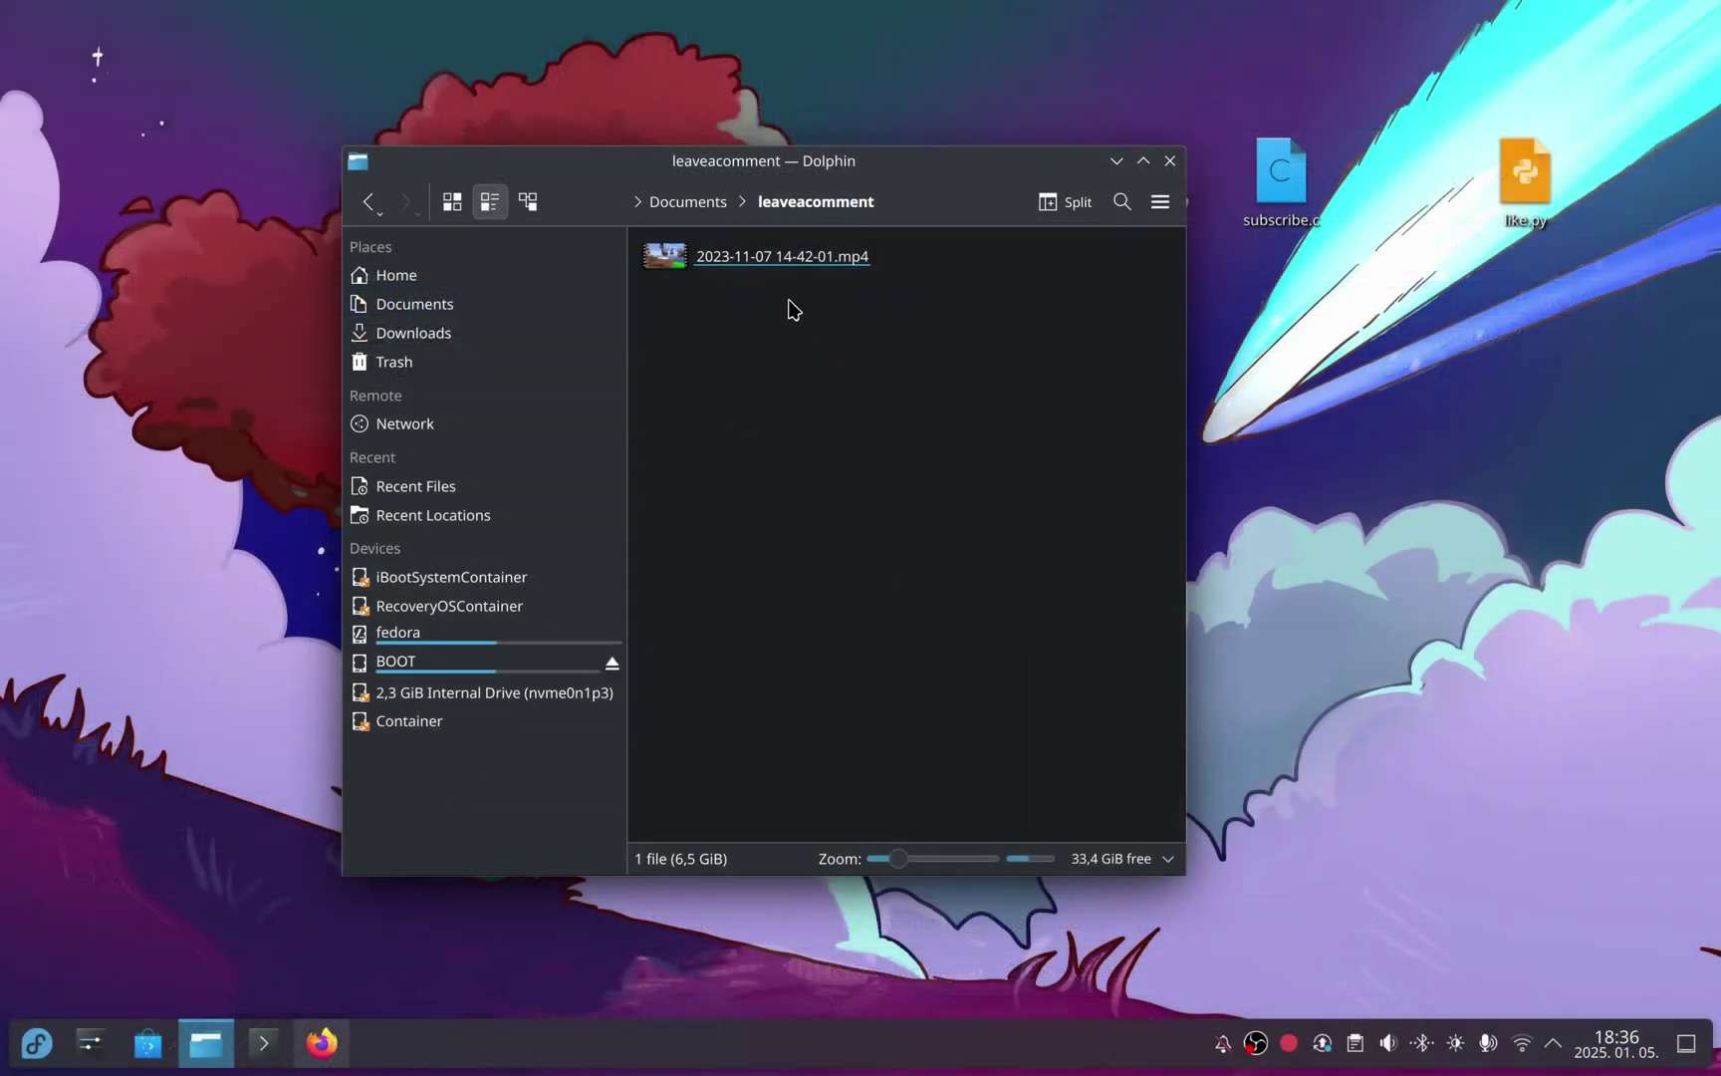
pyautogui.click(826, 280)
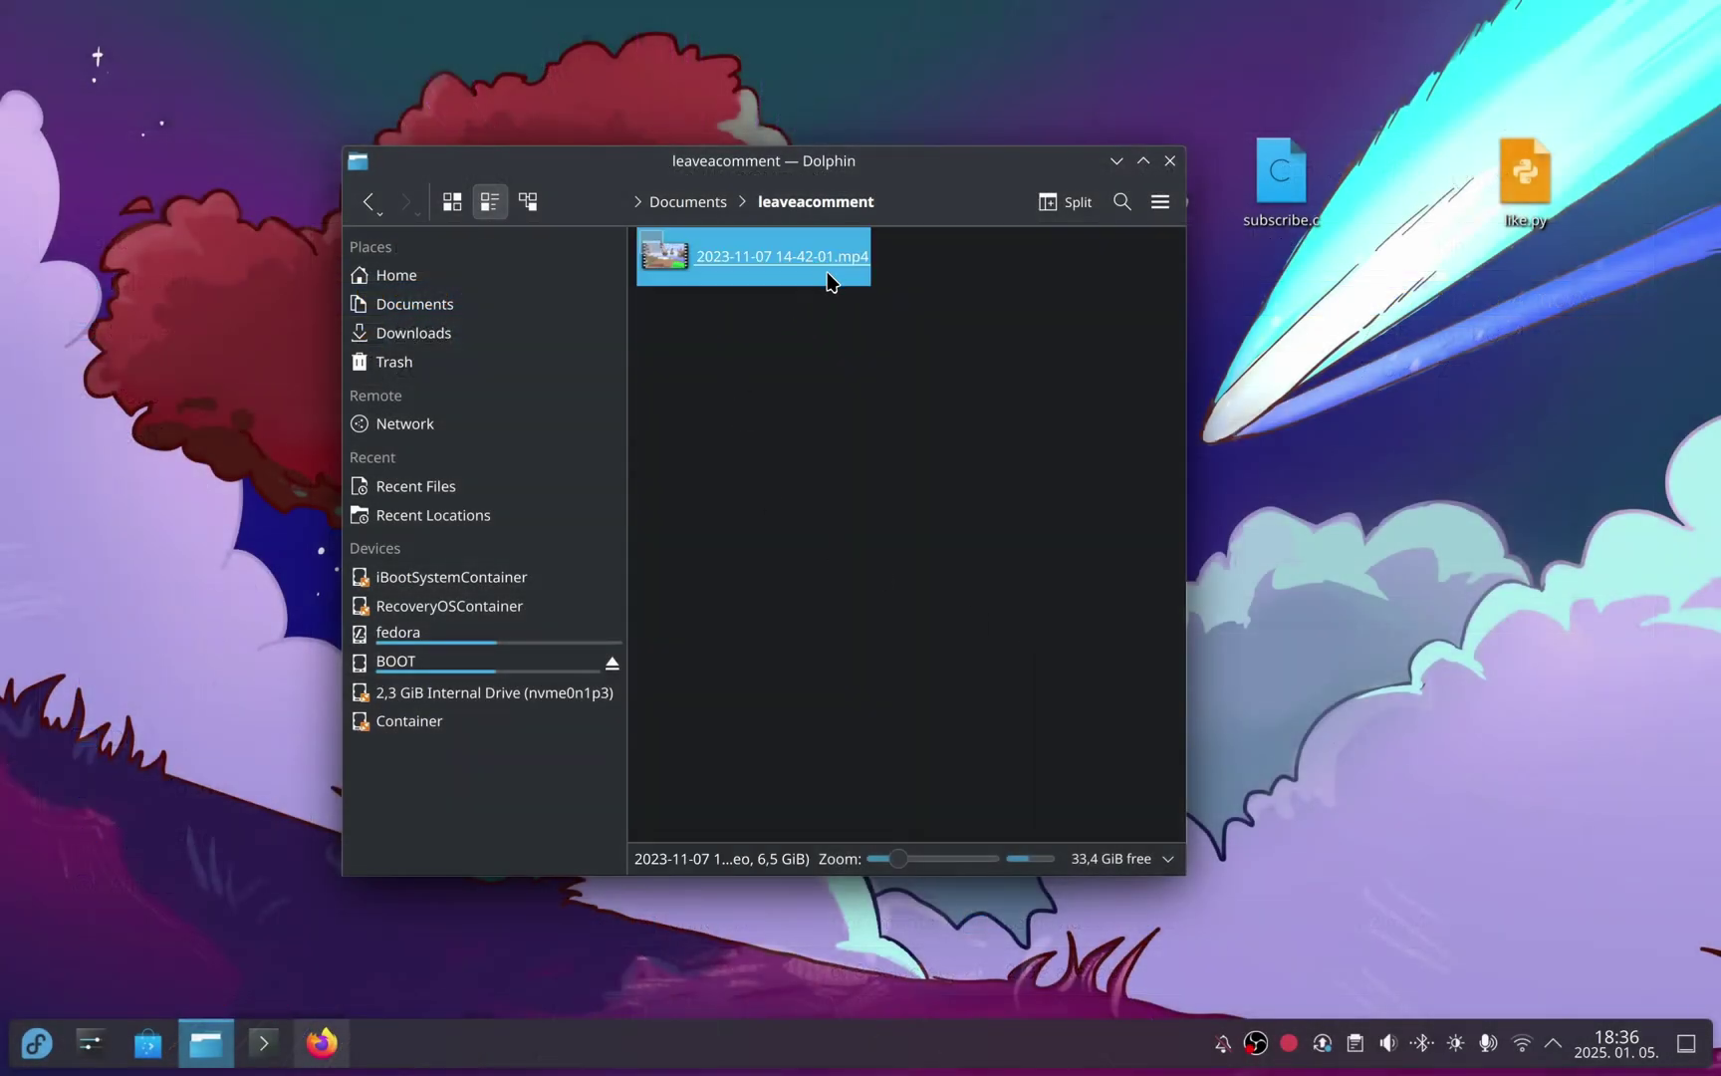
pyautogui.rightClick(827, 280)
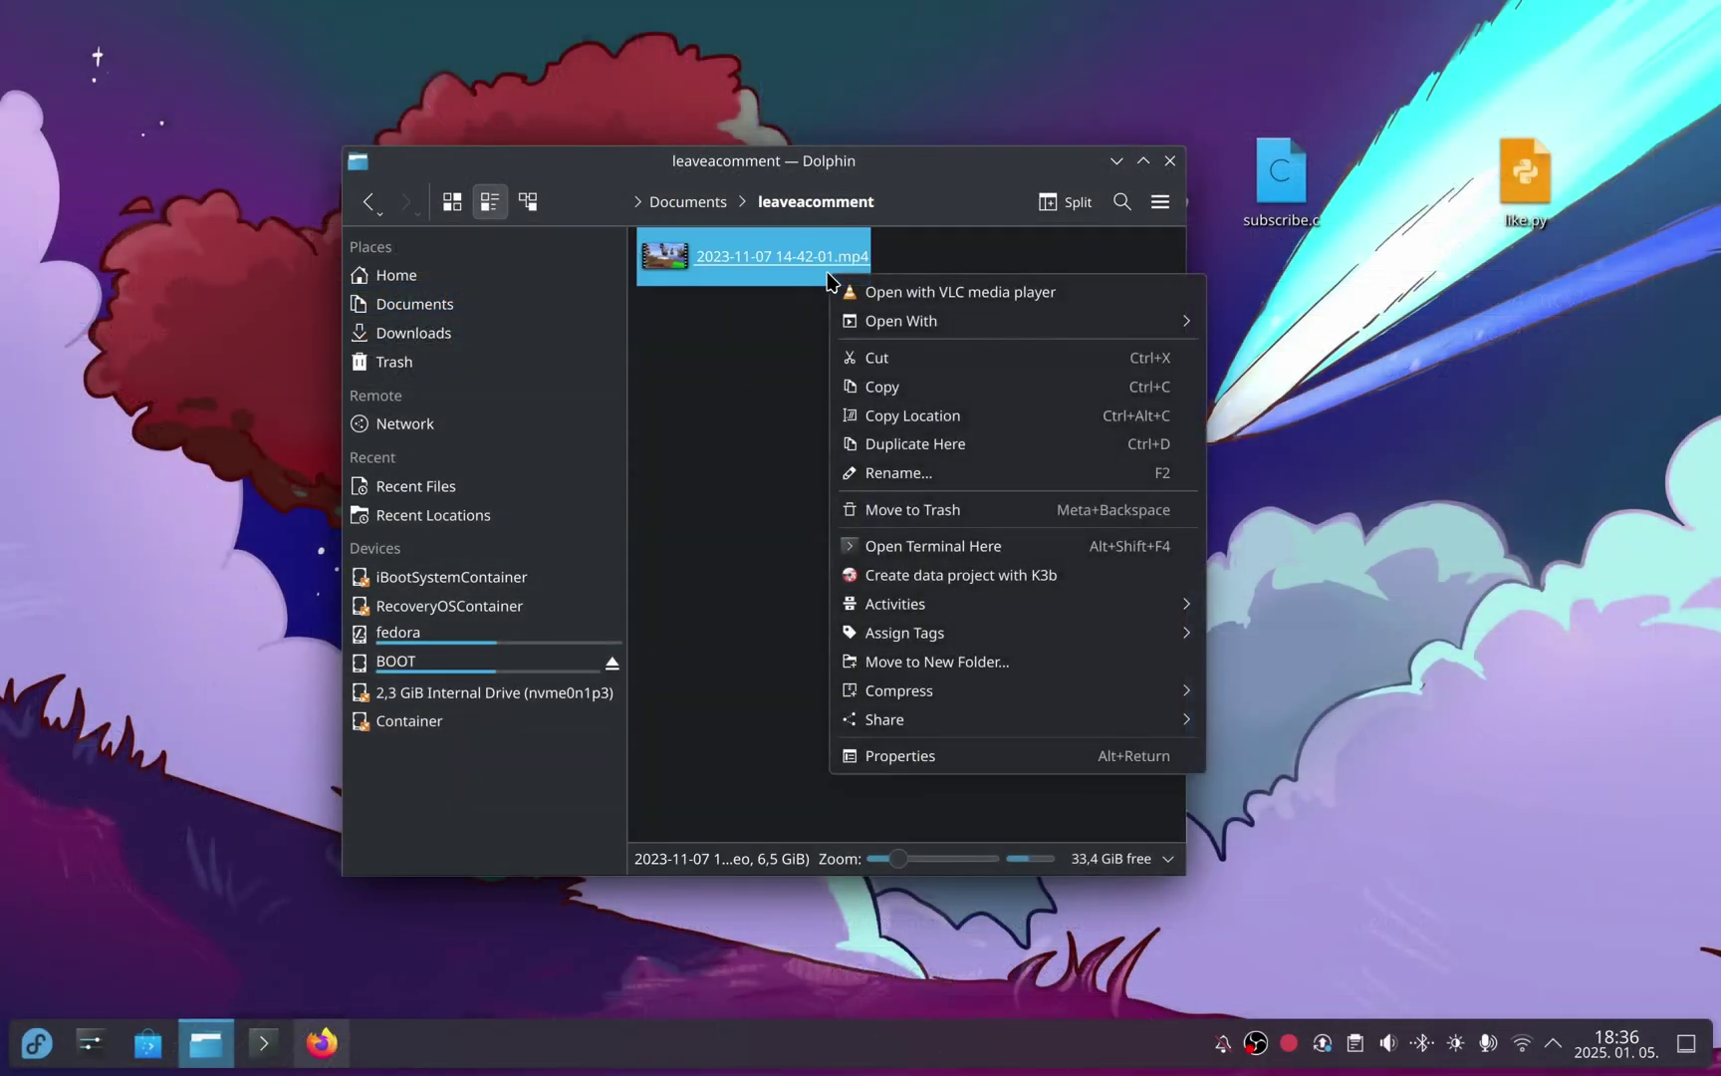
pyautogui.moveTo(984, 702)
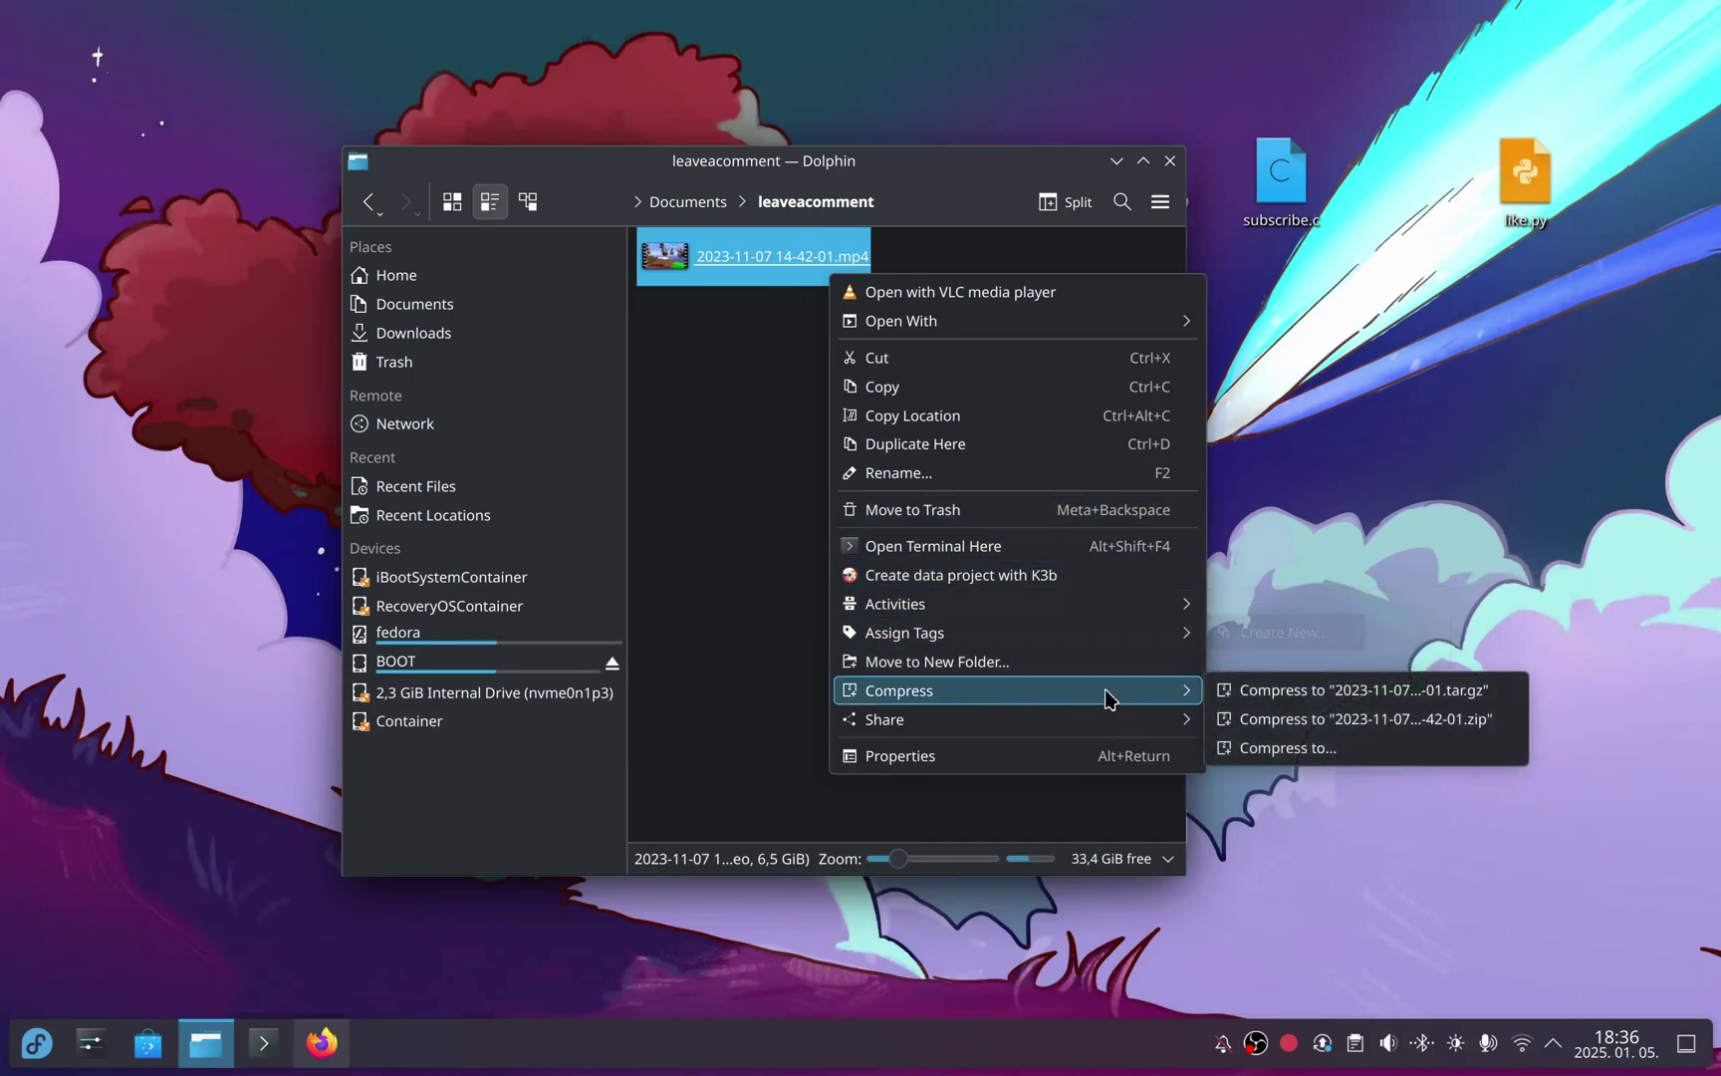
pyautogui.click(1413, 726)
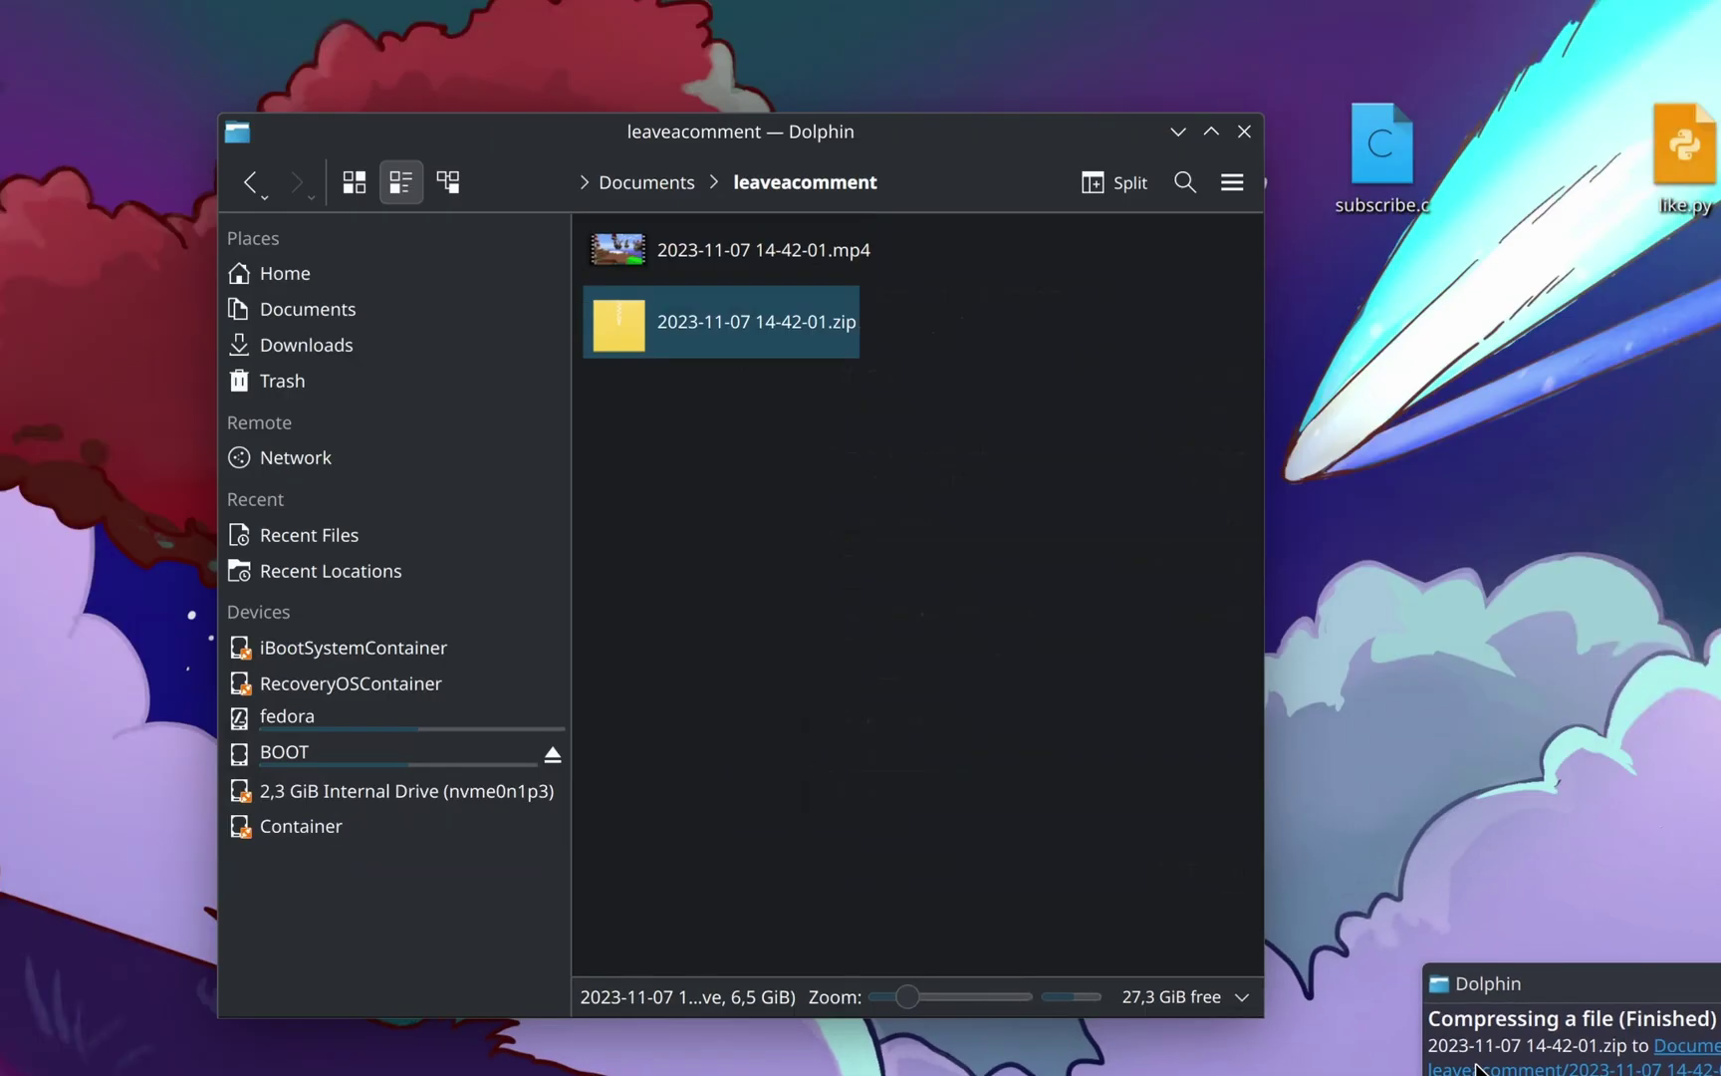
pyautogui.click(792, 351)
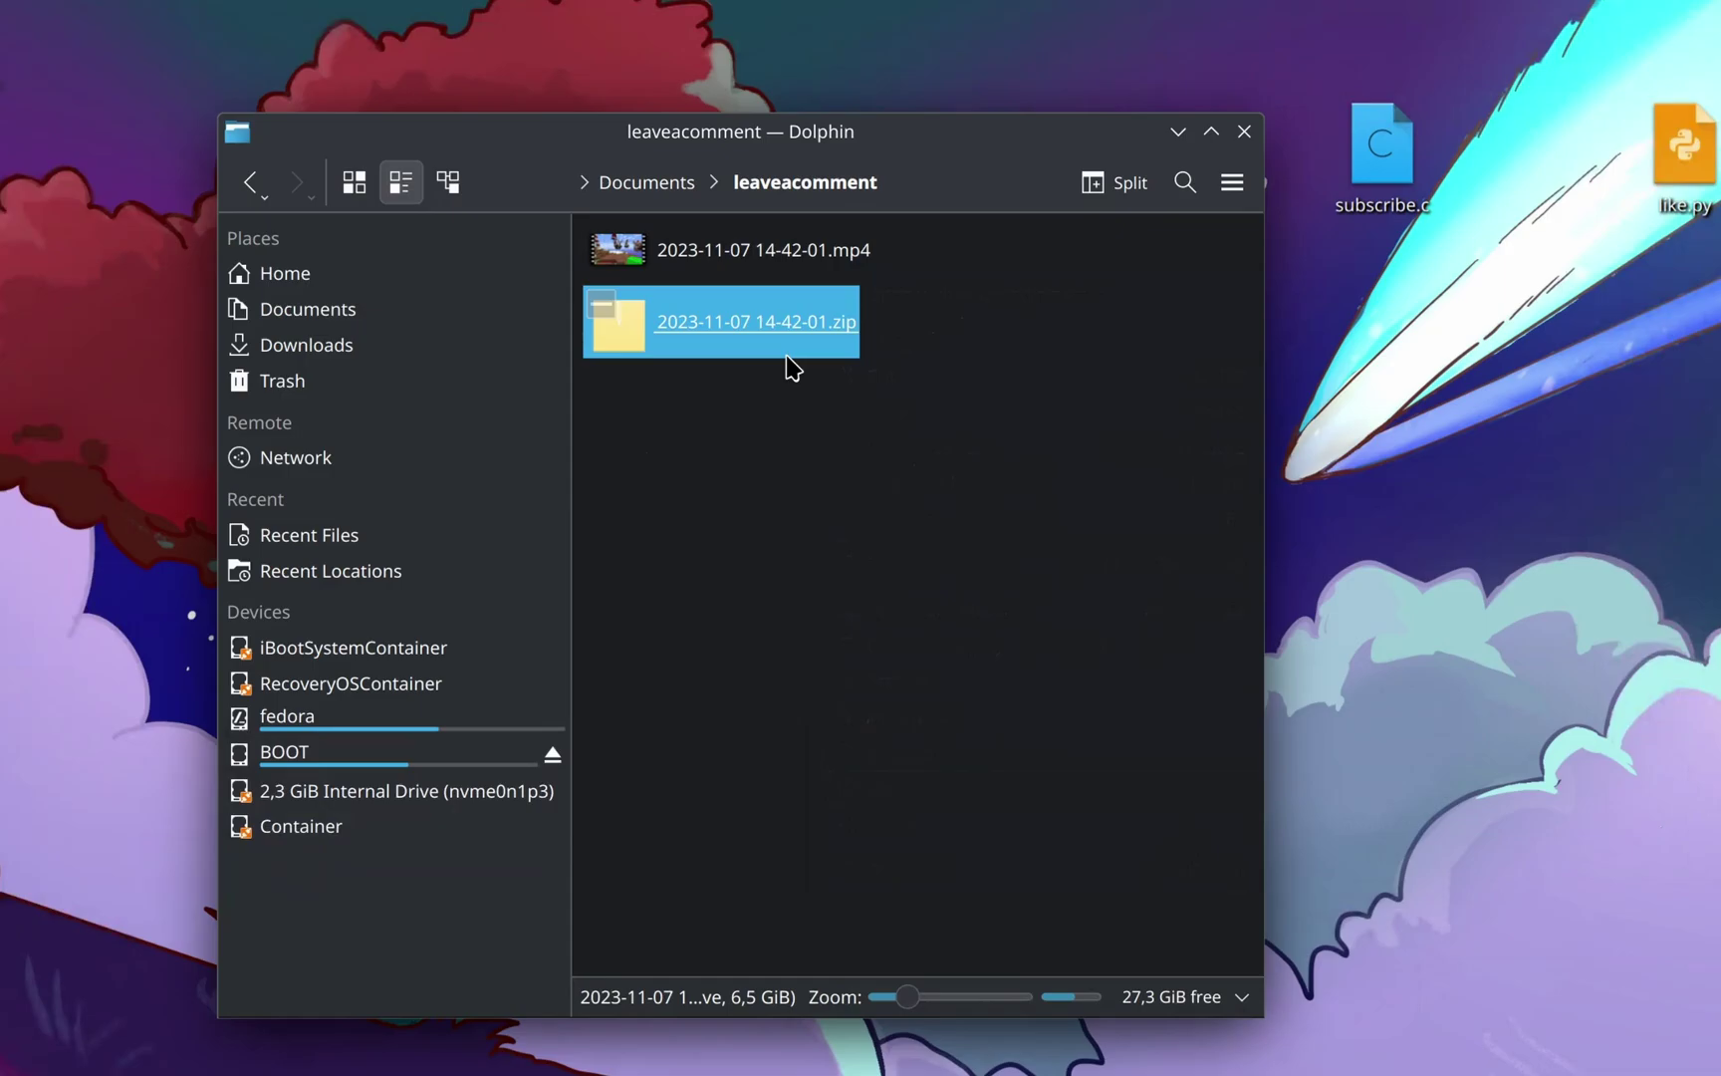
pyautogui.rightClick(800, 332)
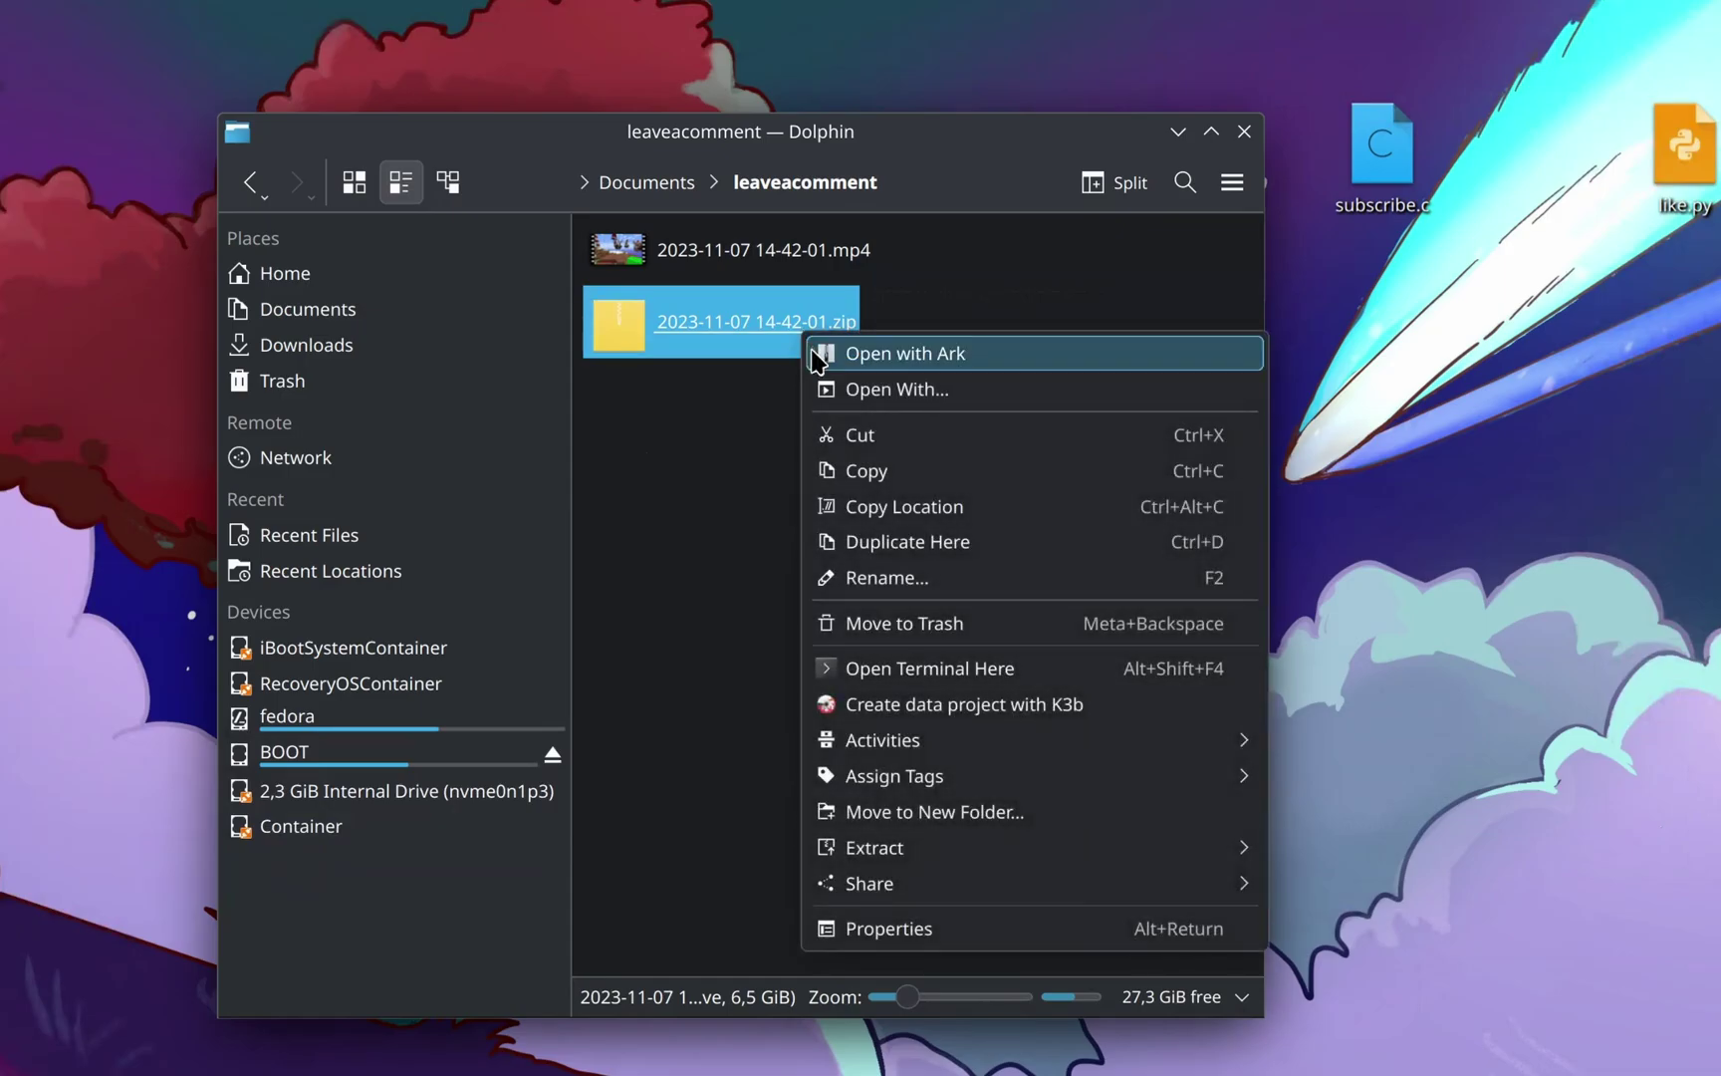
pyautogui.click(900, 355)
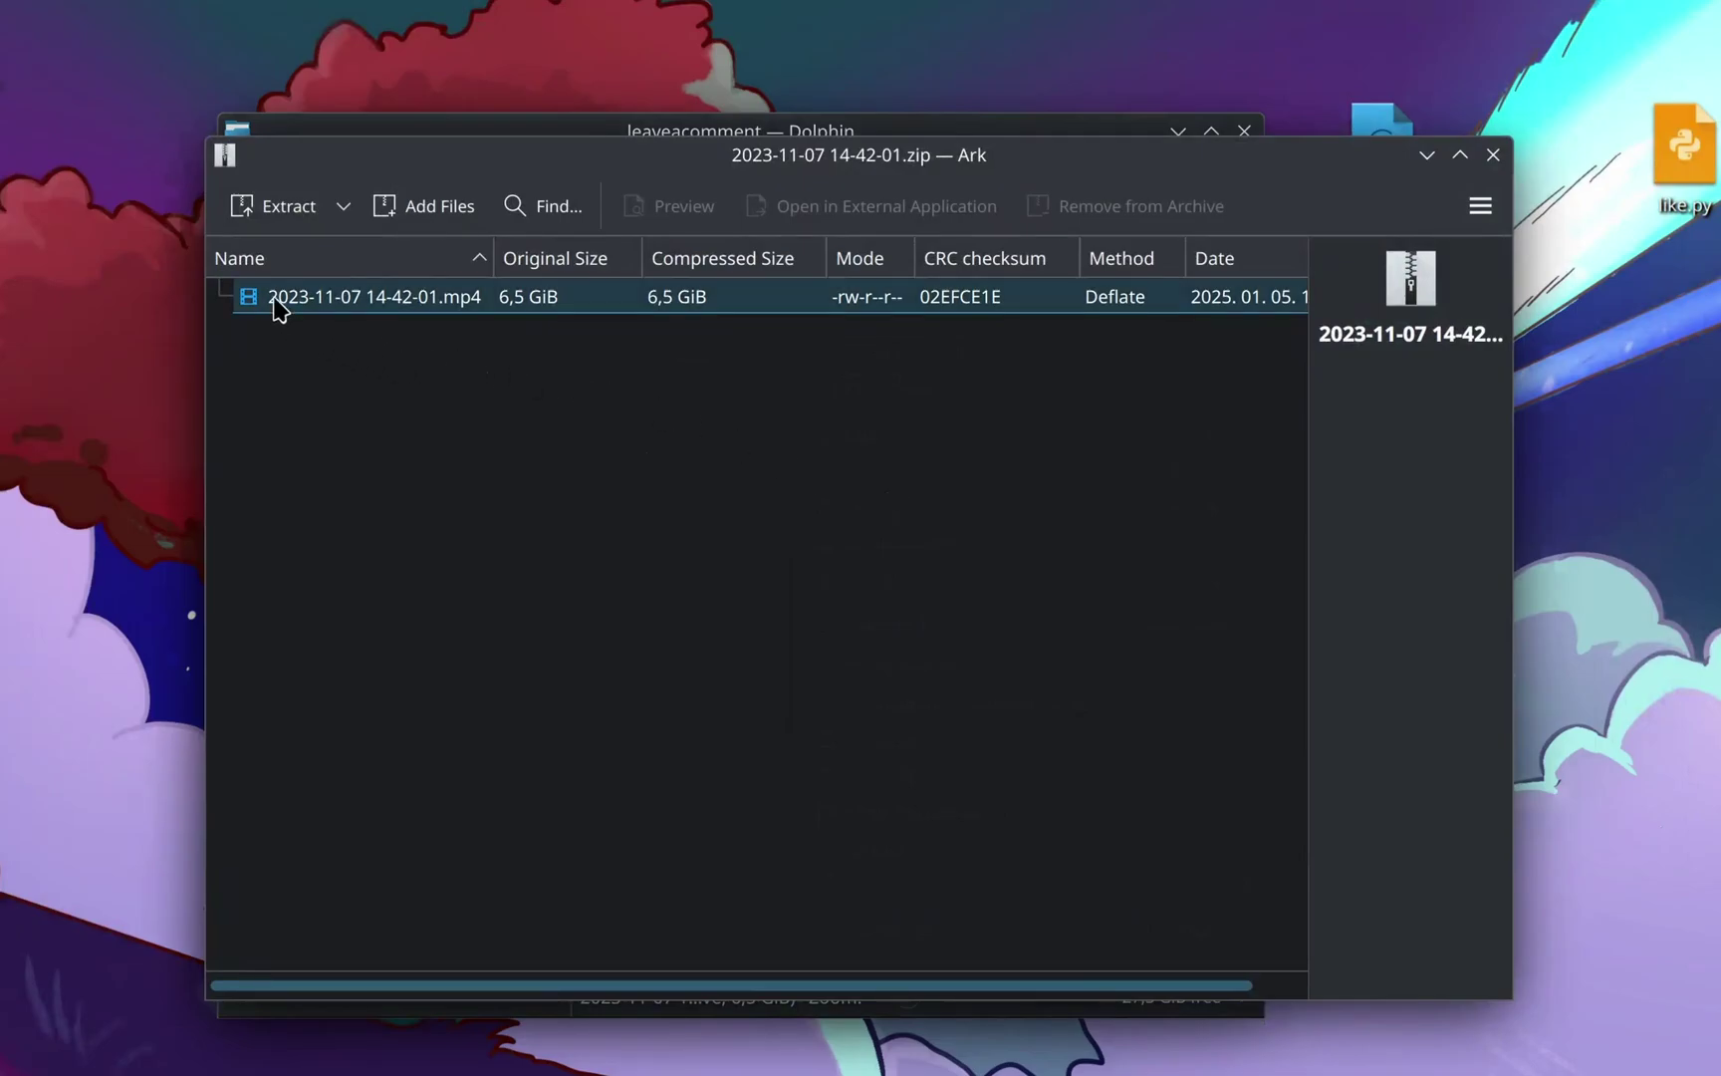
pyautogui.click(278, 219)
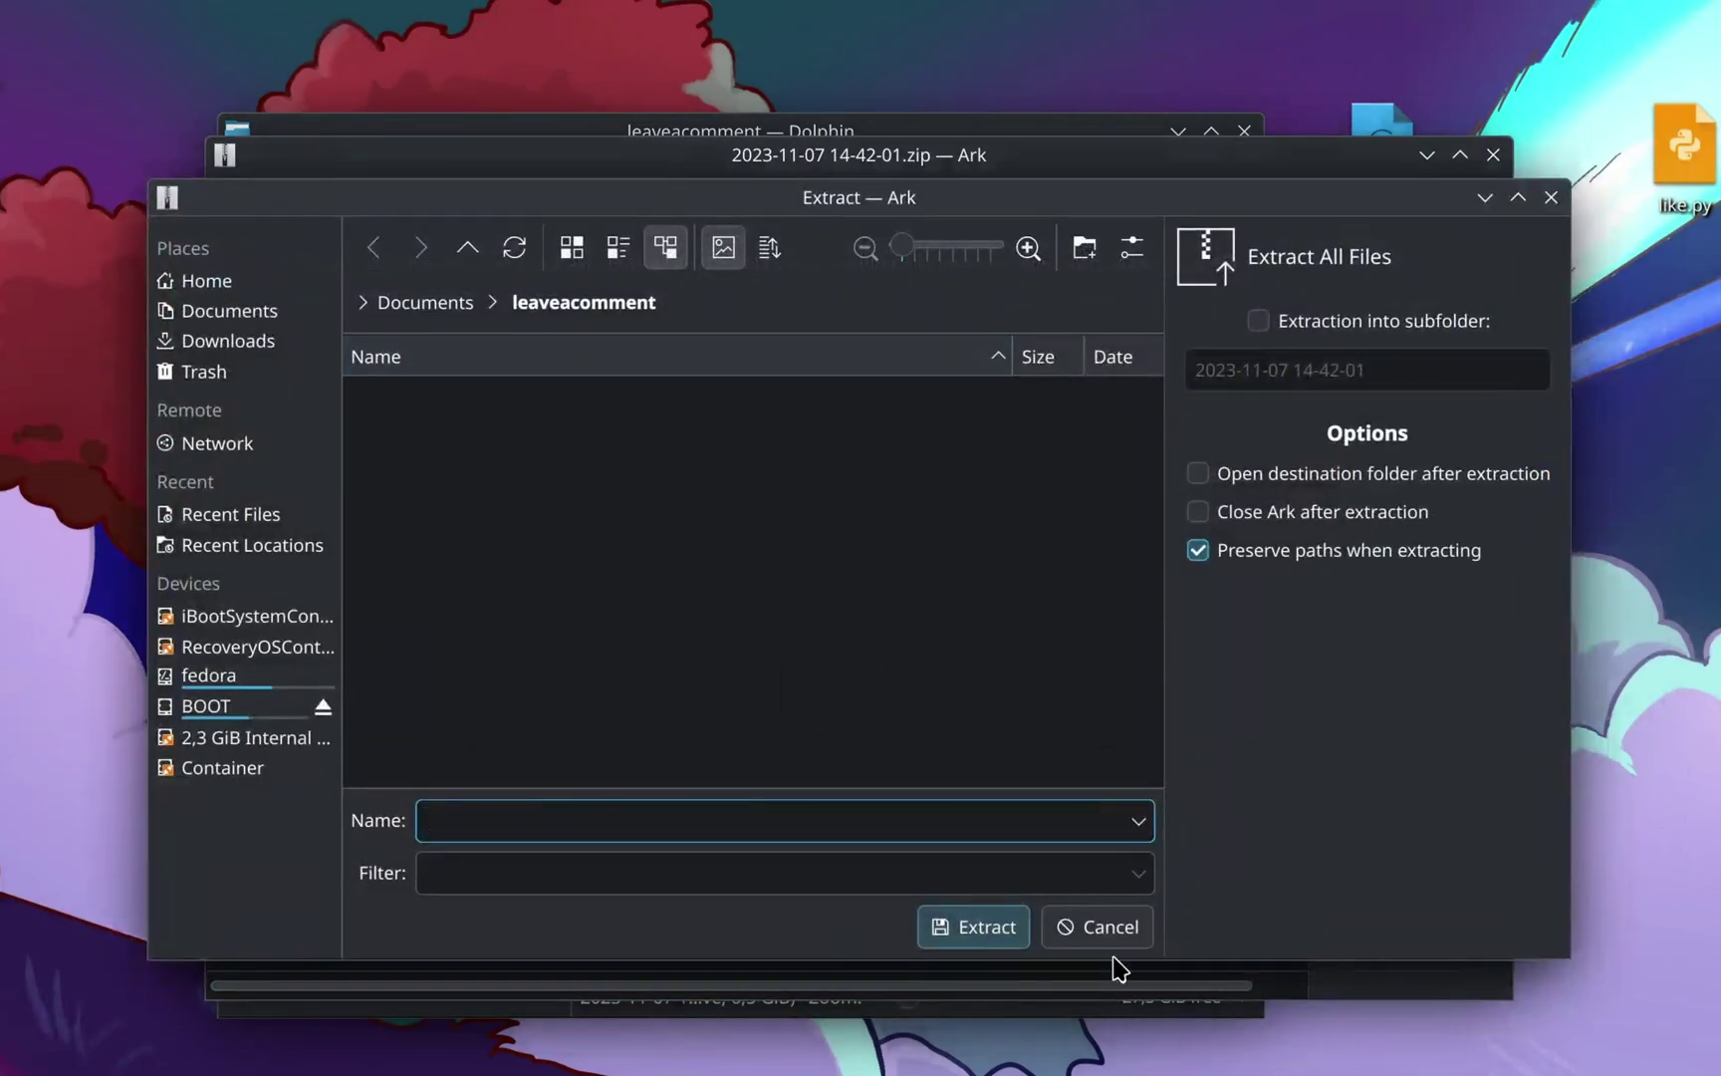
pyautogui.click(436, 302)
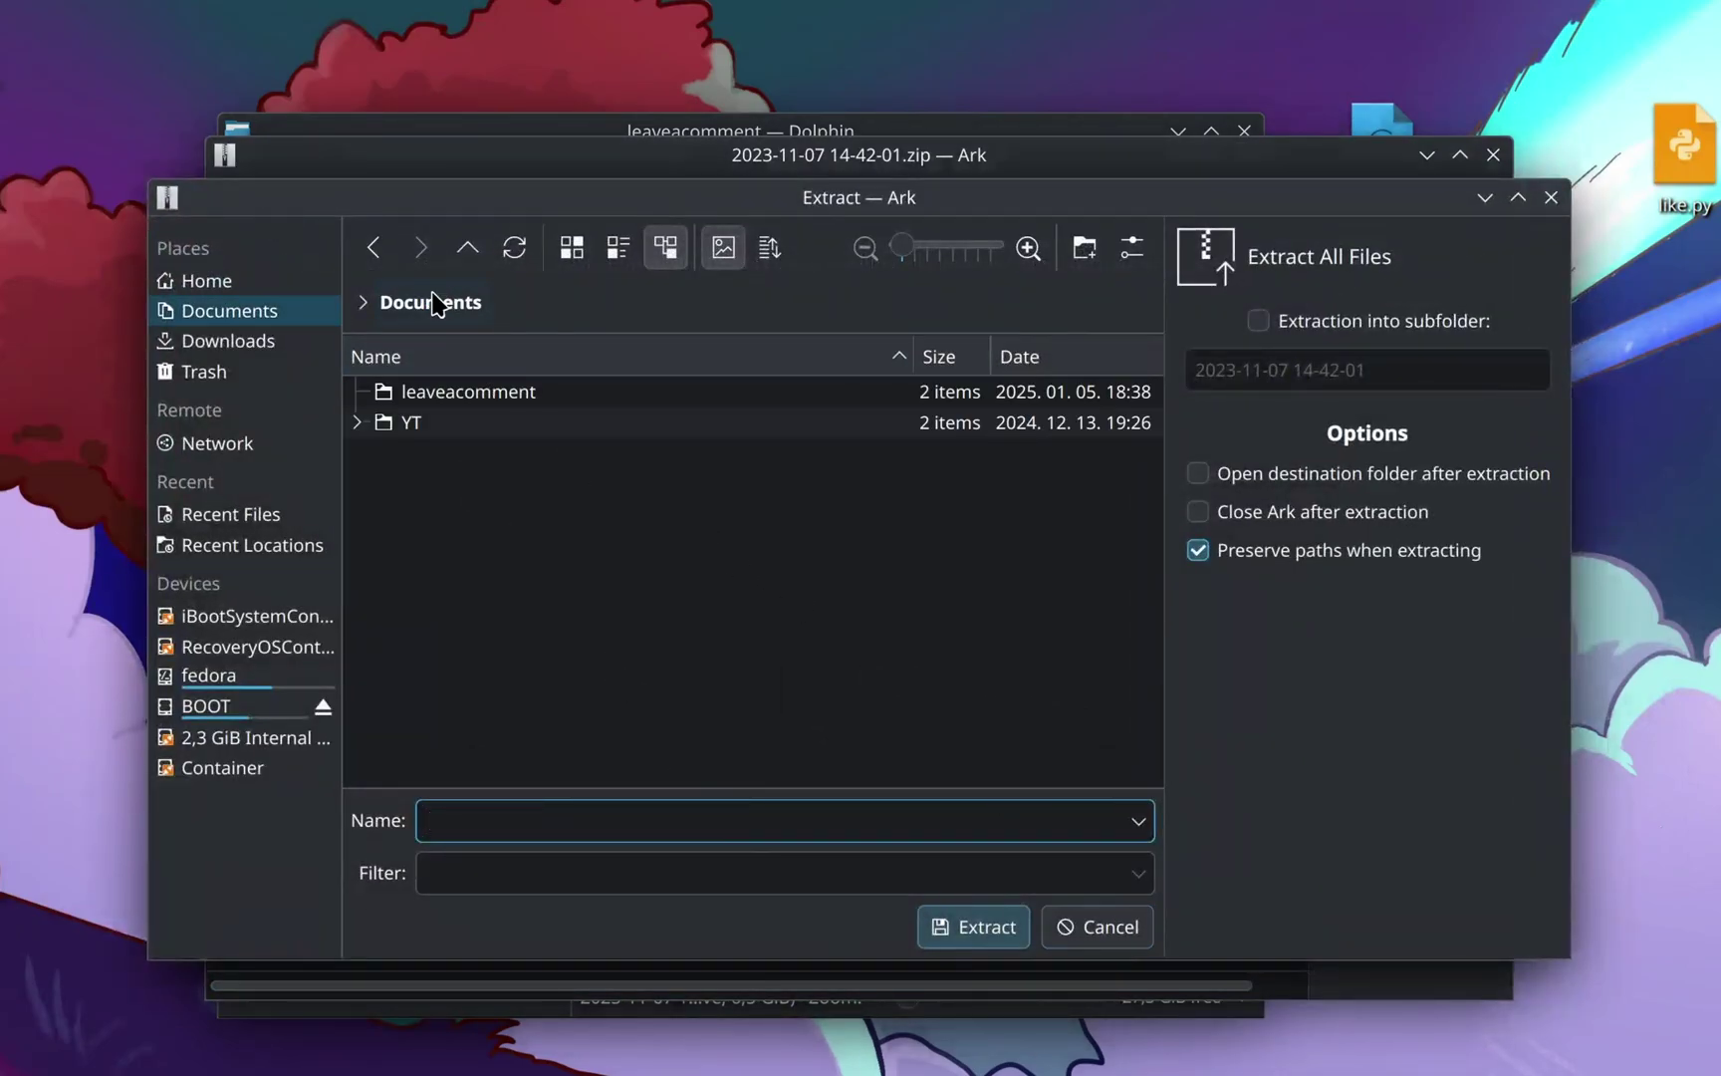
pyautogui.click(984, 938)
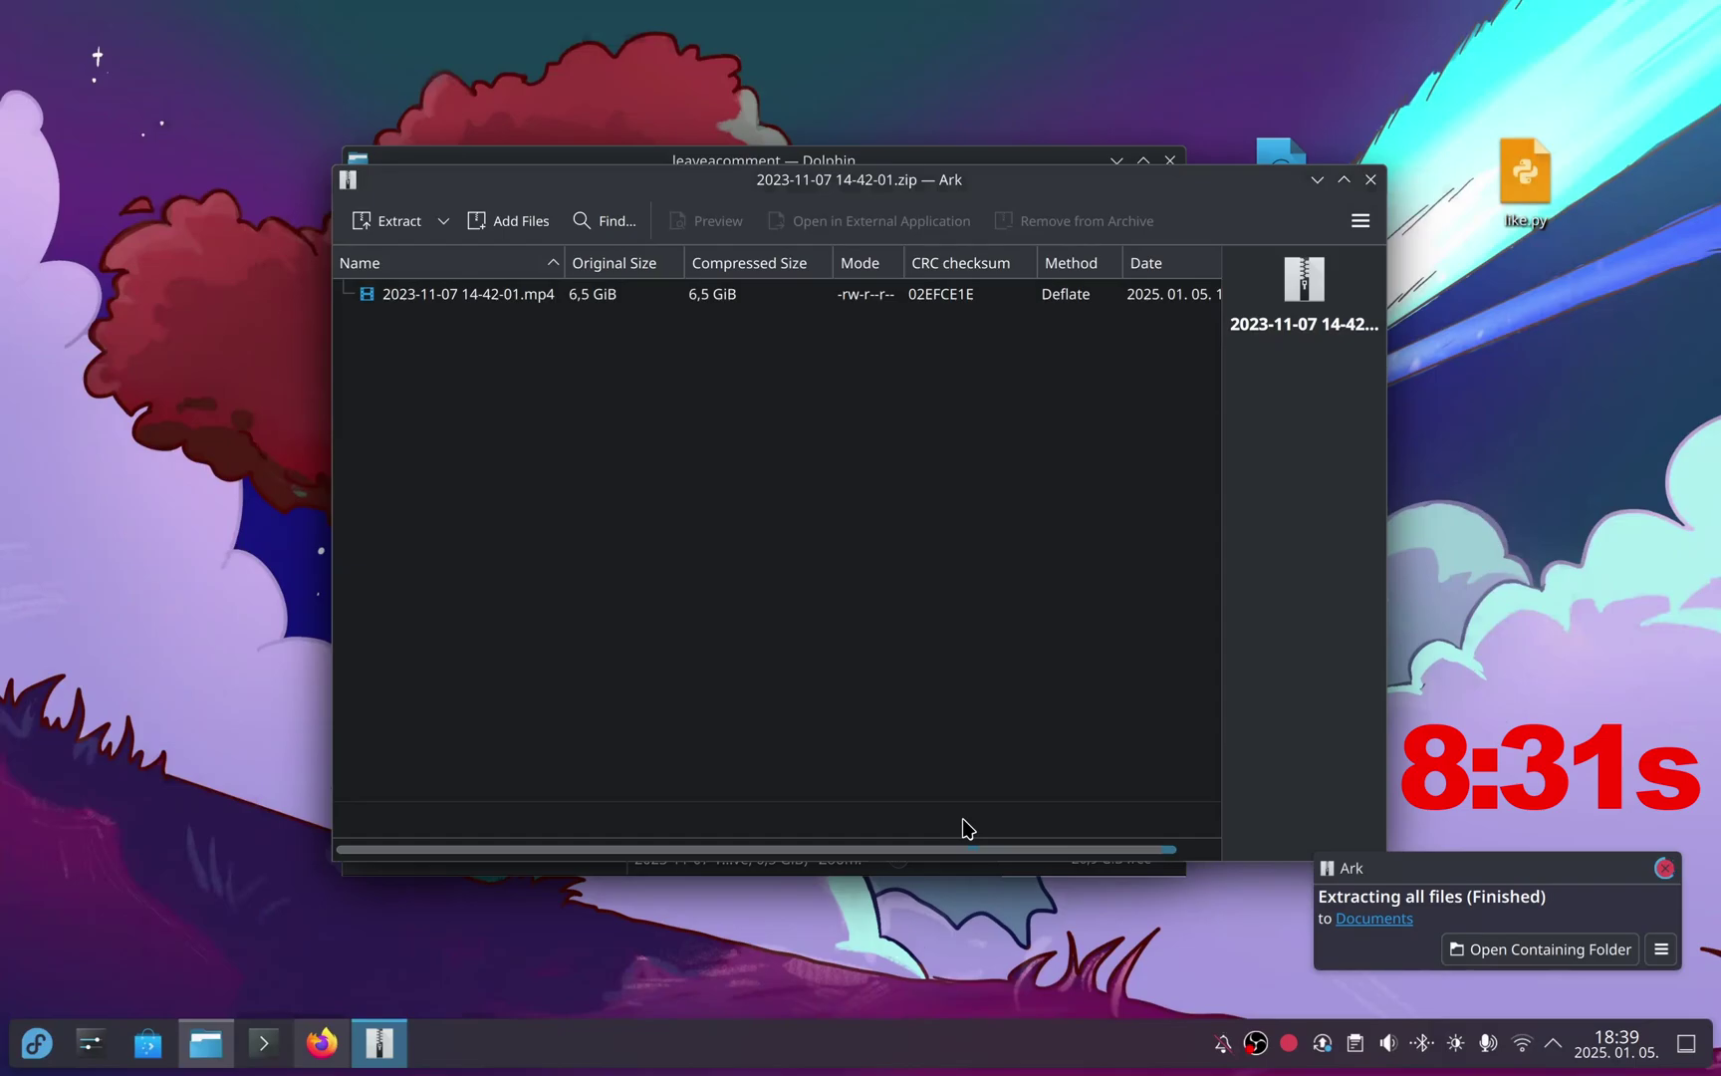
pyautogui.click(1455, 947)
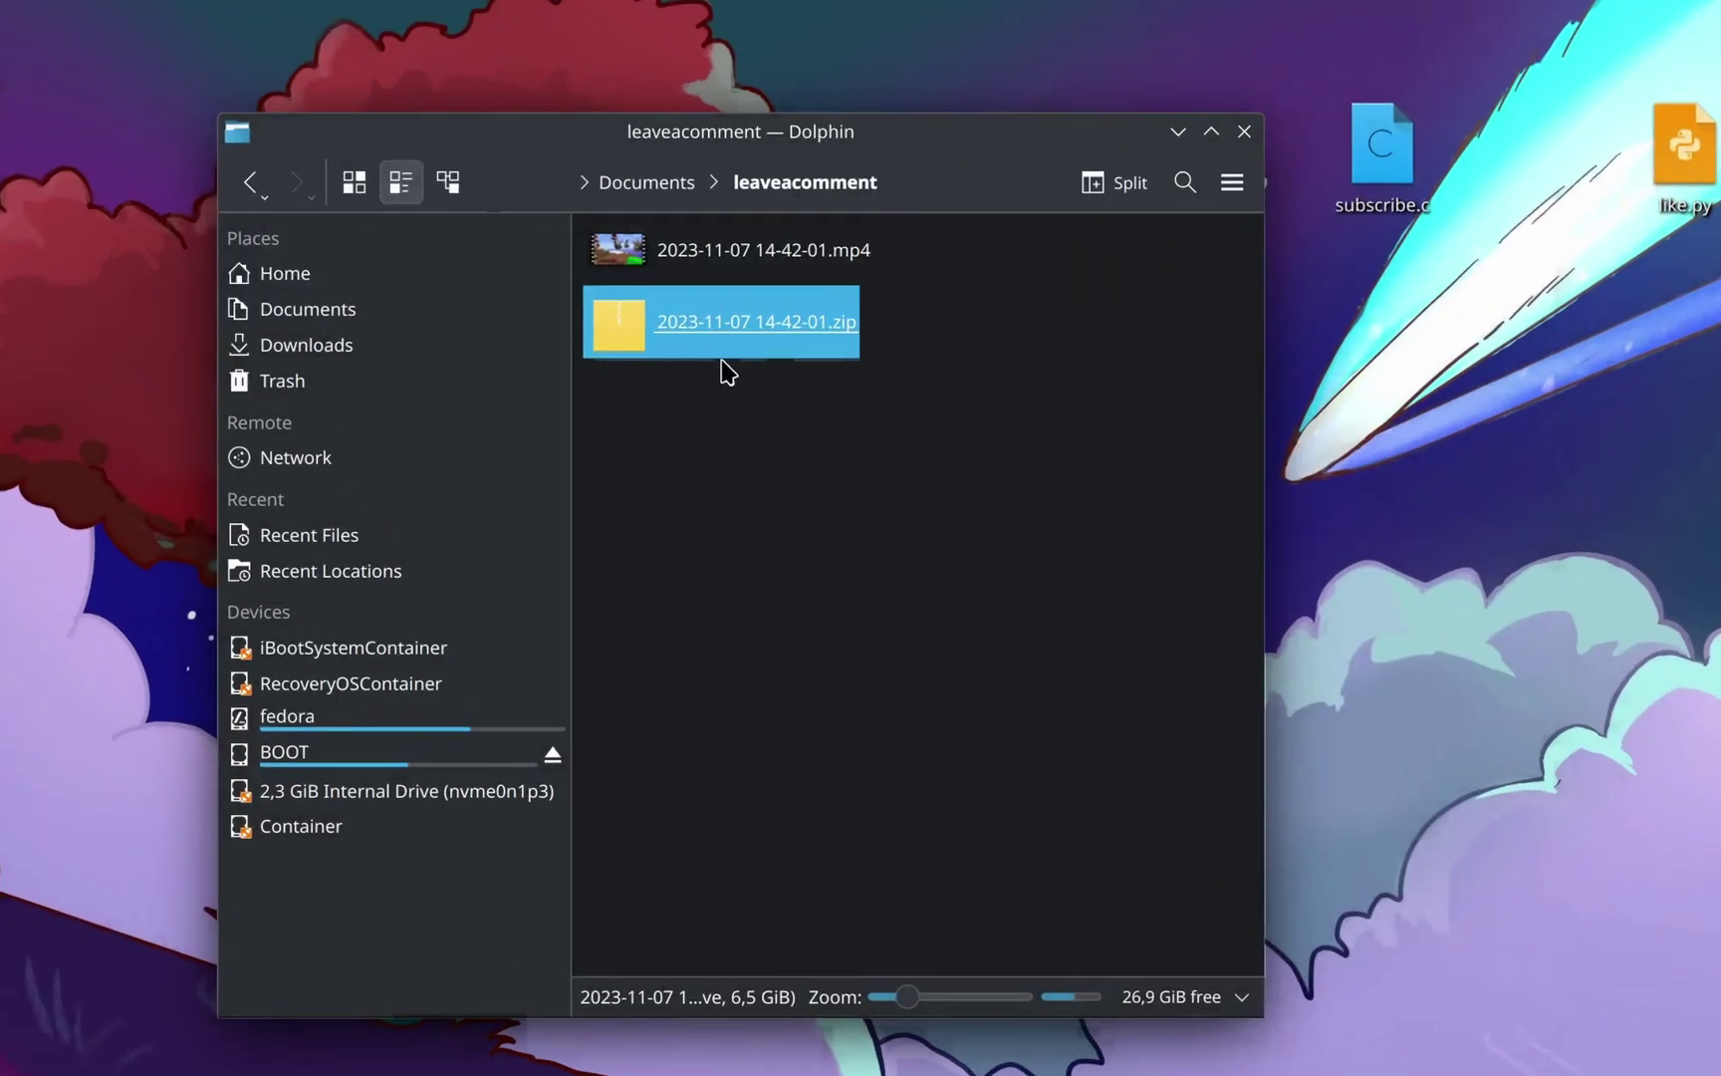
pyautogui.click(657, 181)
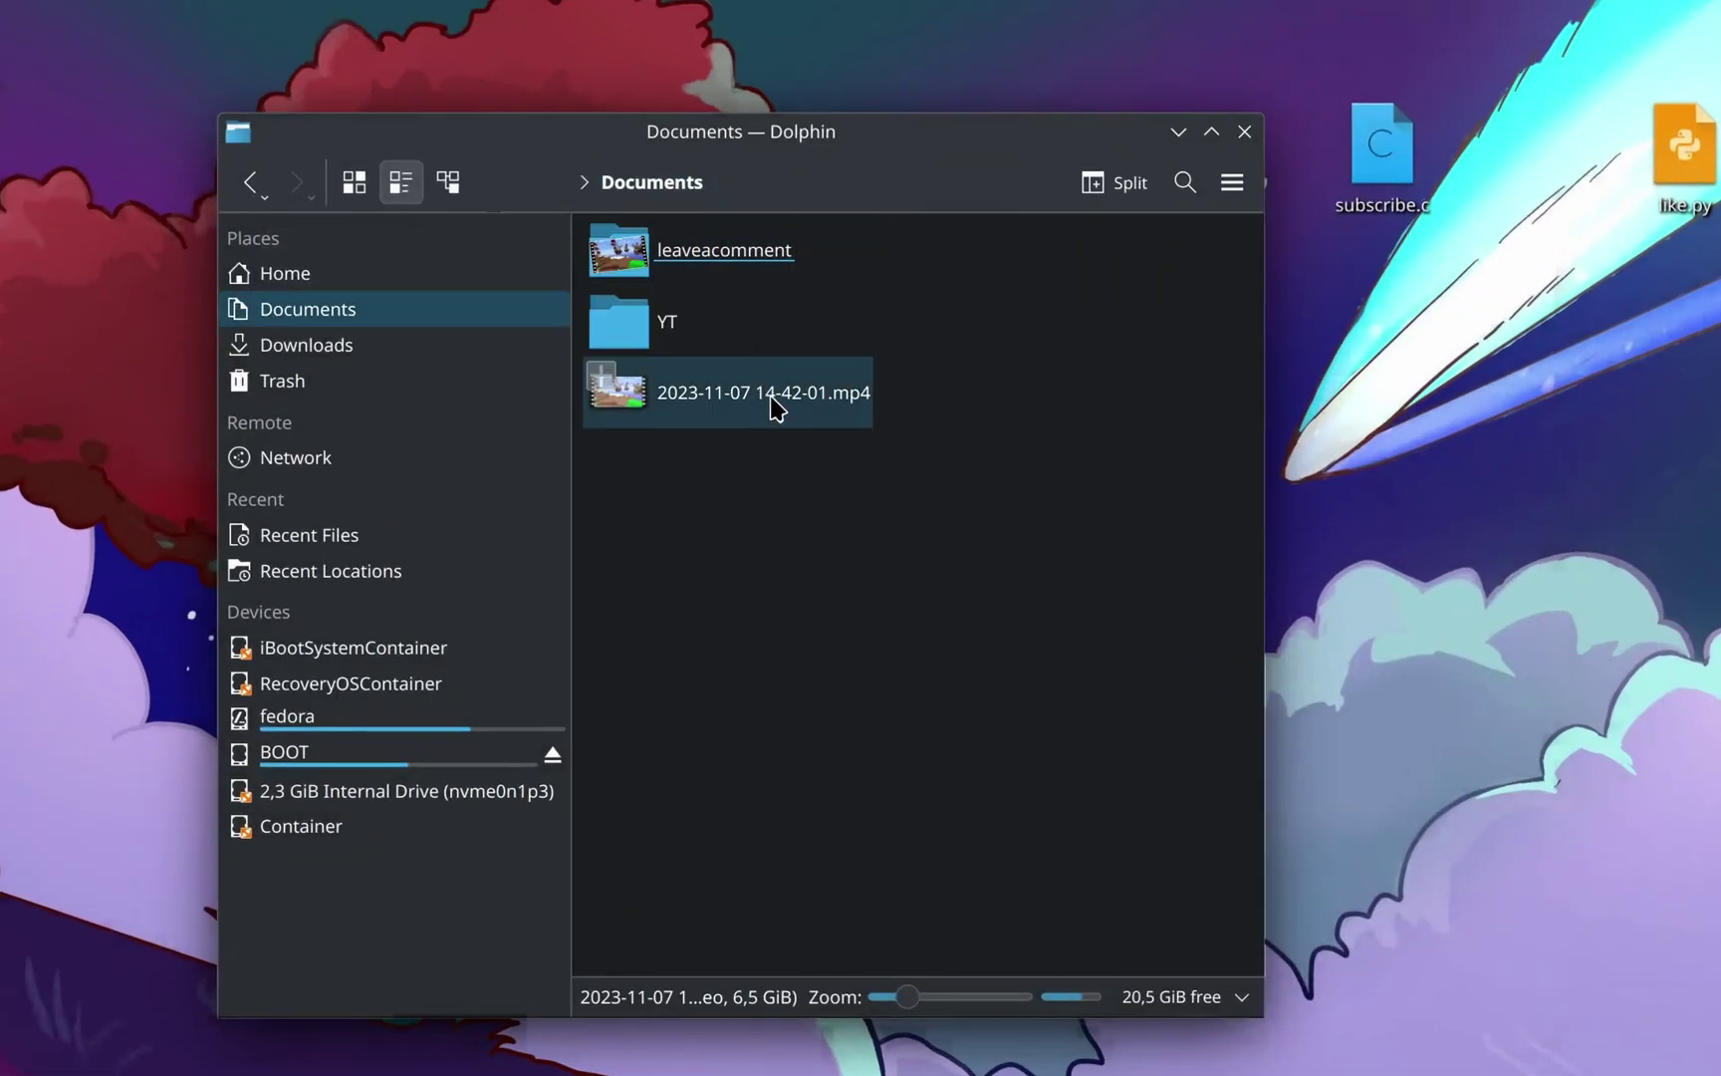
pyautogui.click(832, 408)
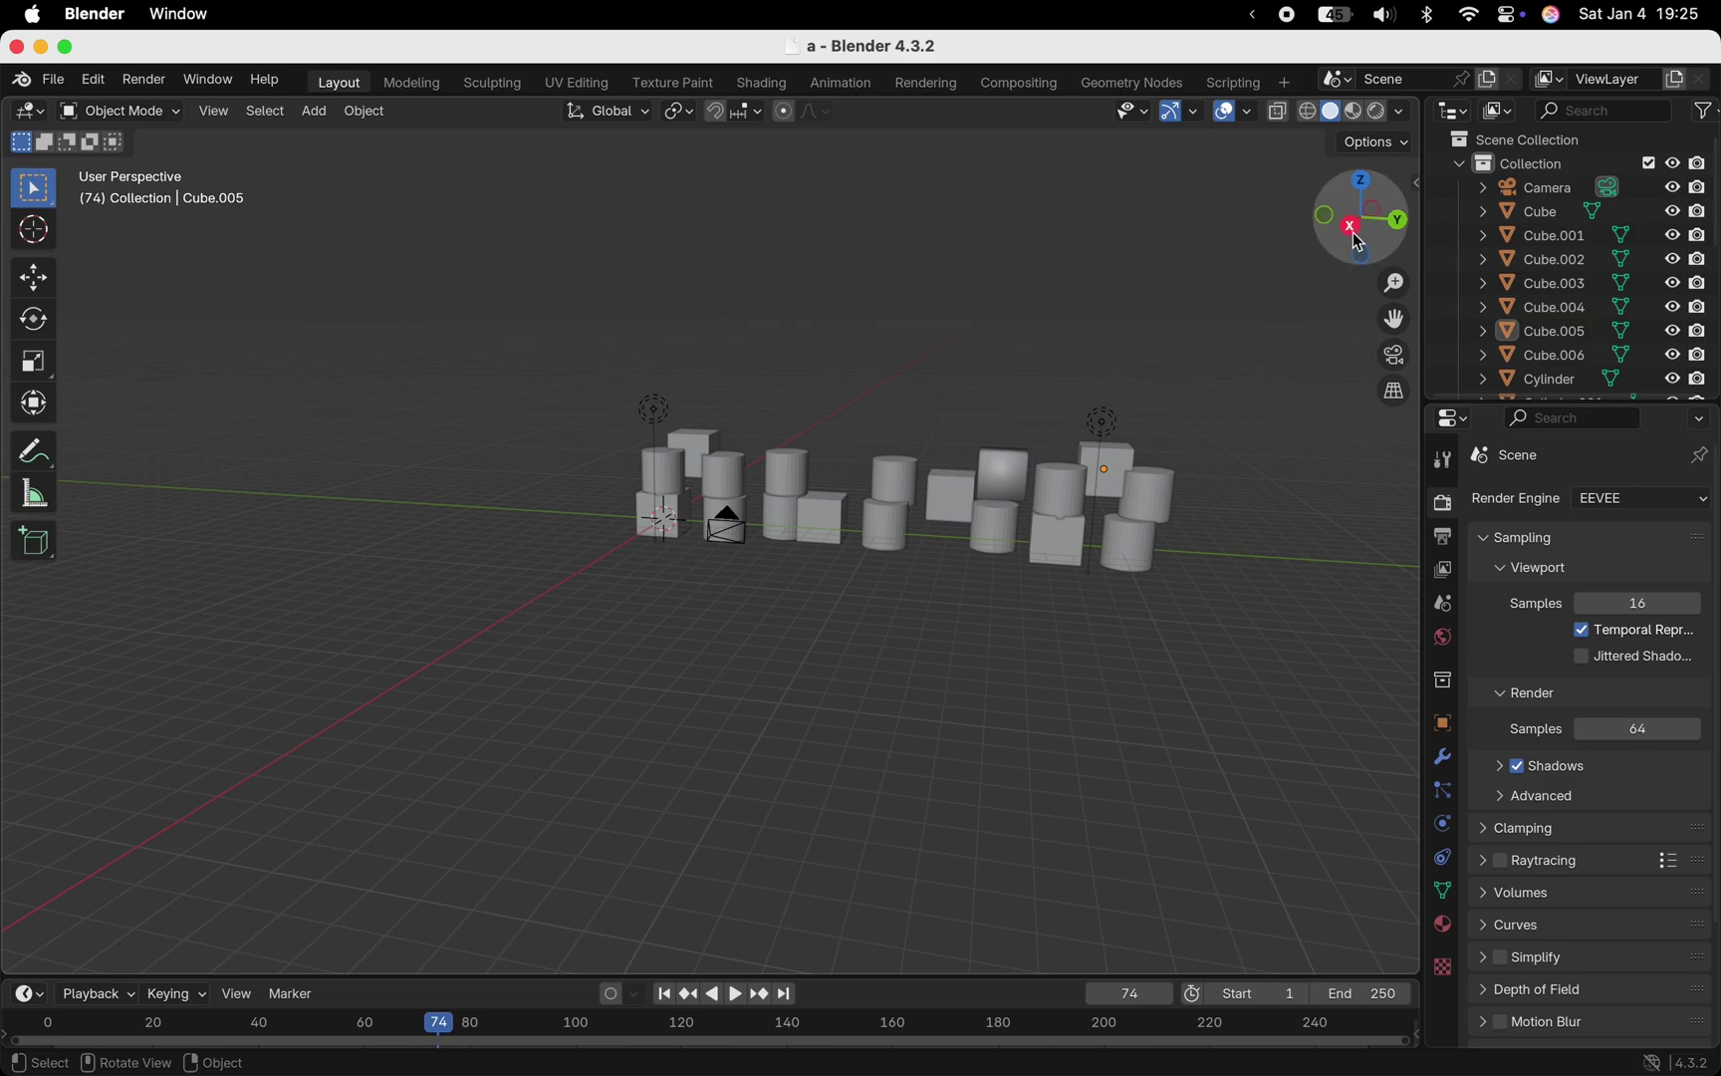
# Switch to Camera Perspective and reframe the camera on the row of cubes and cylinders
pyautogui.moveTo(1361, 221); pyautogui.dragTo(1441, 340)
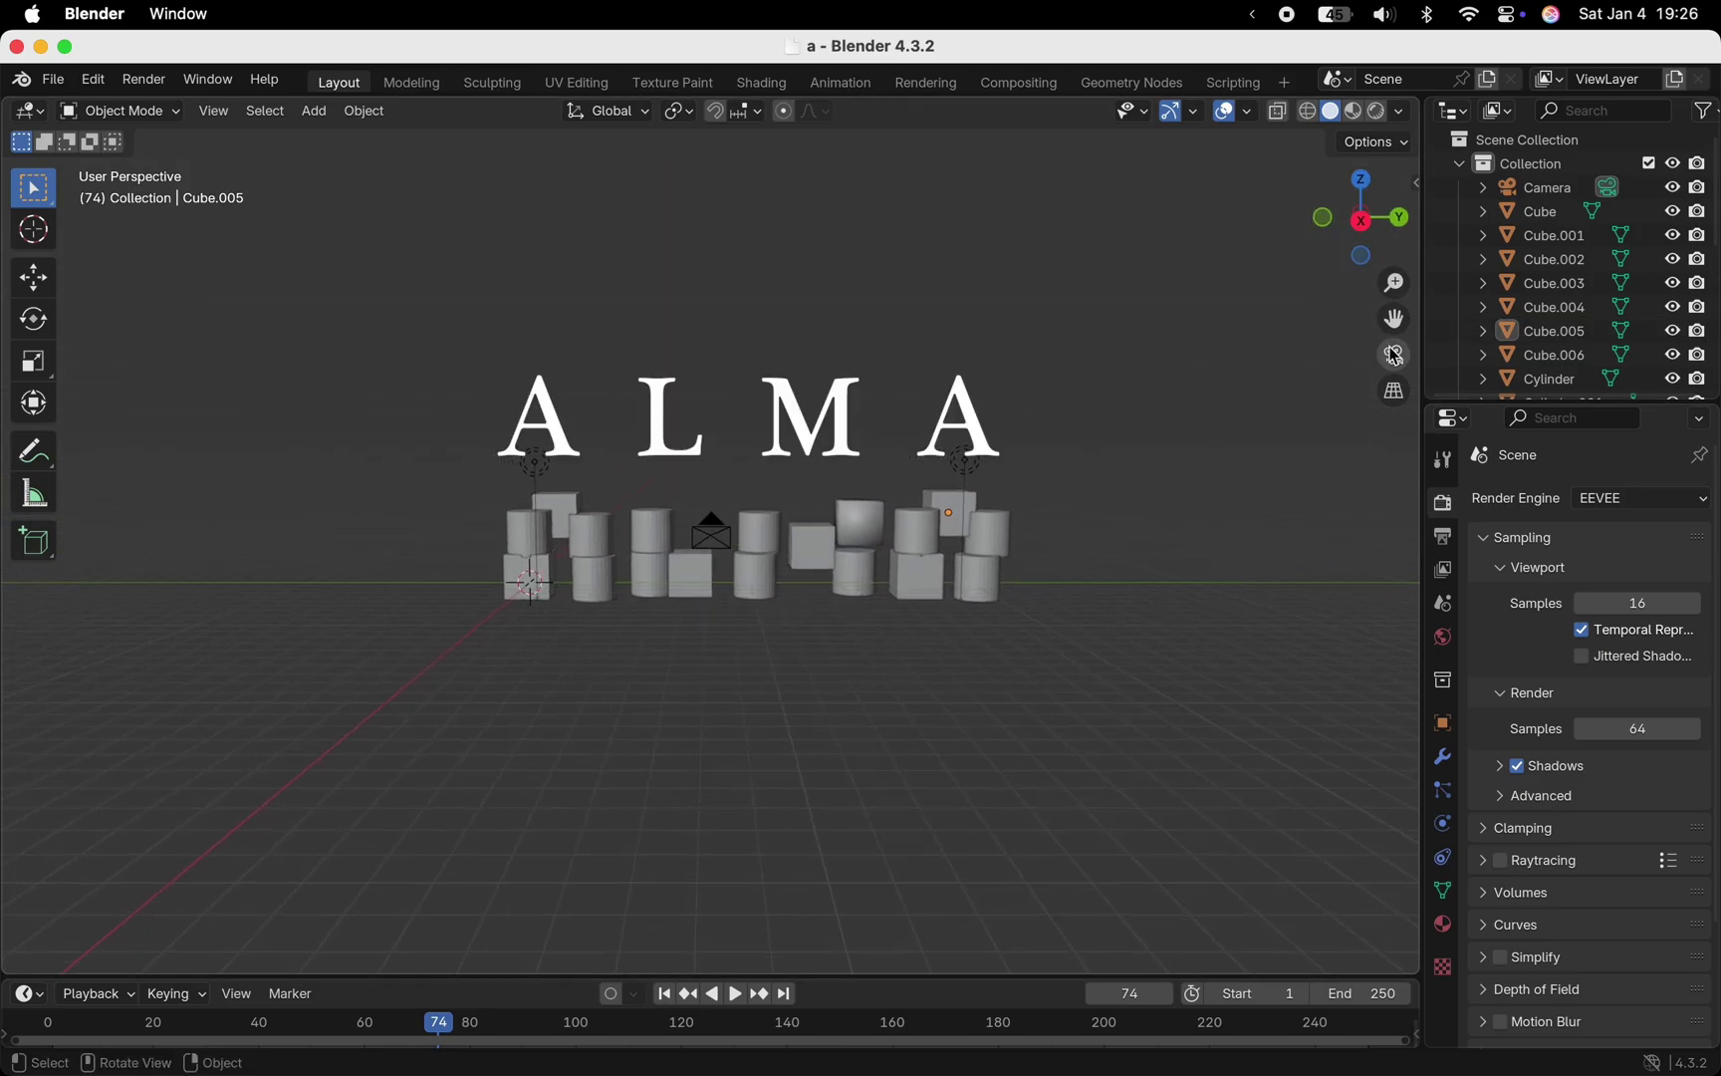
pyautogui.click(1395, 355)
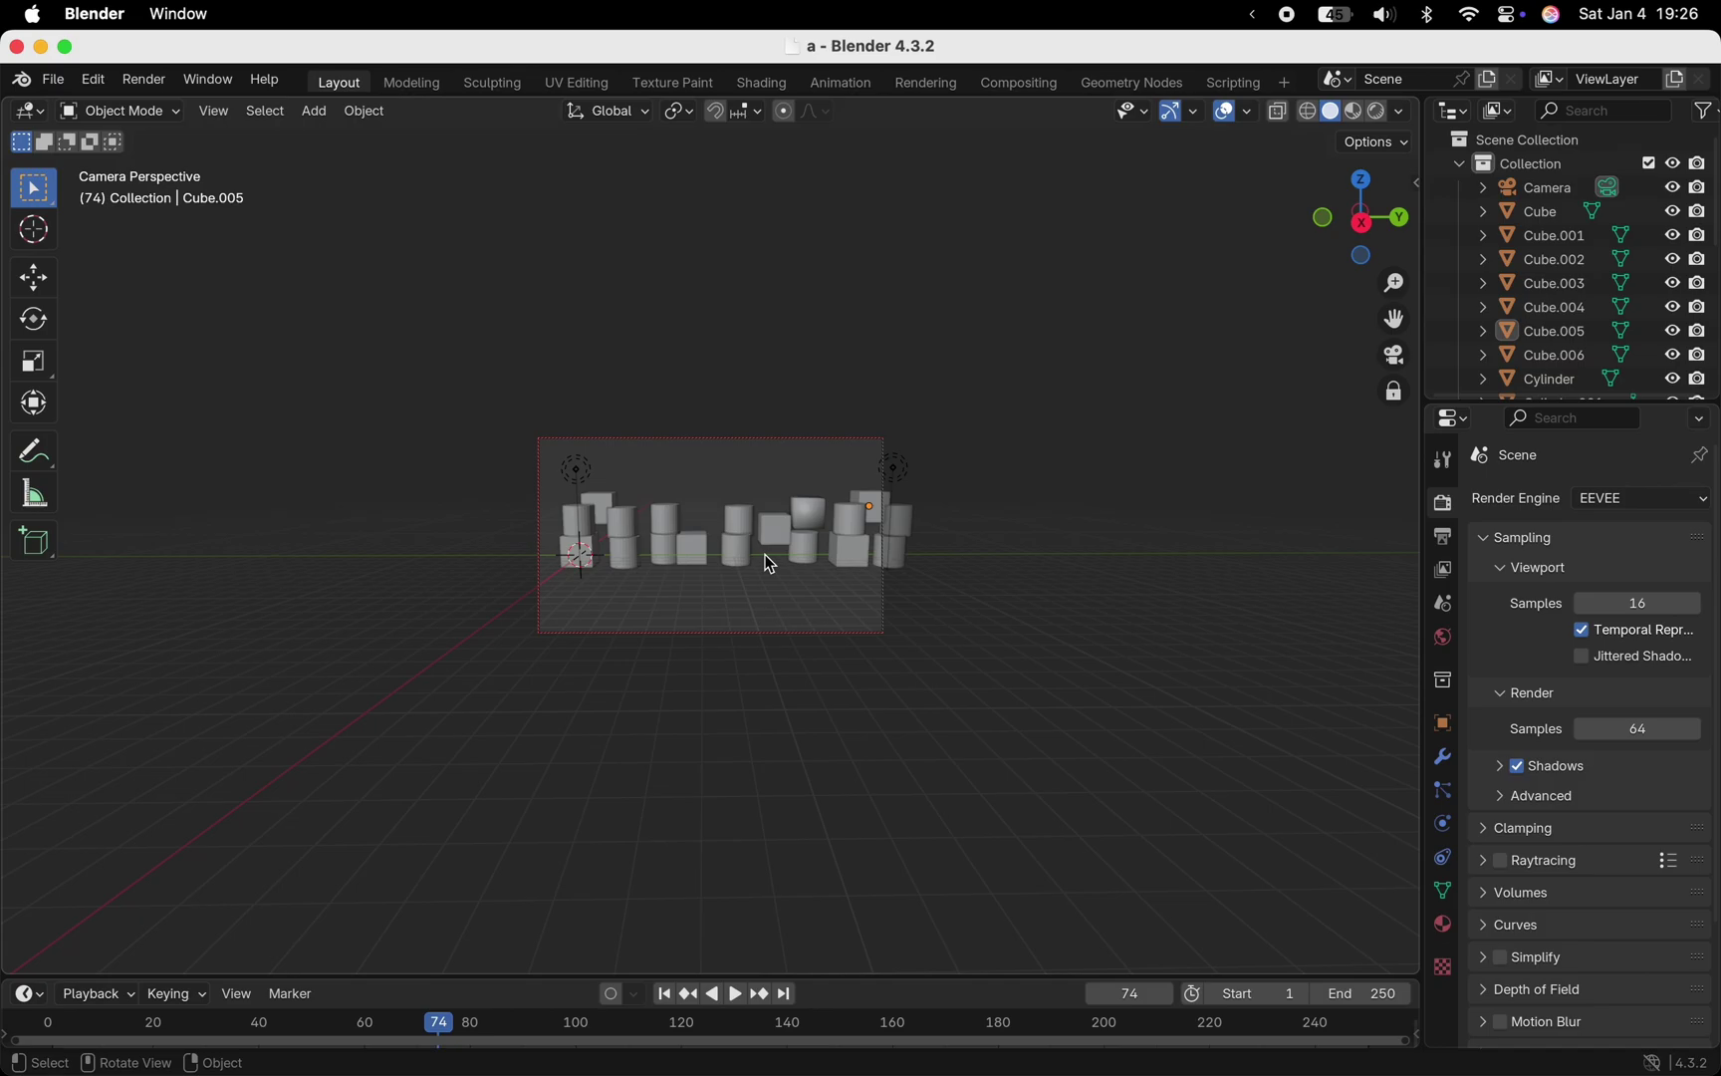
pyautogui.scroll(-2, 764, 554)
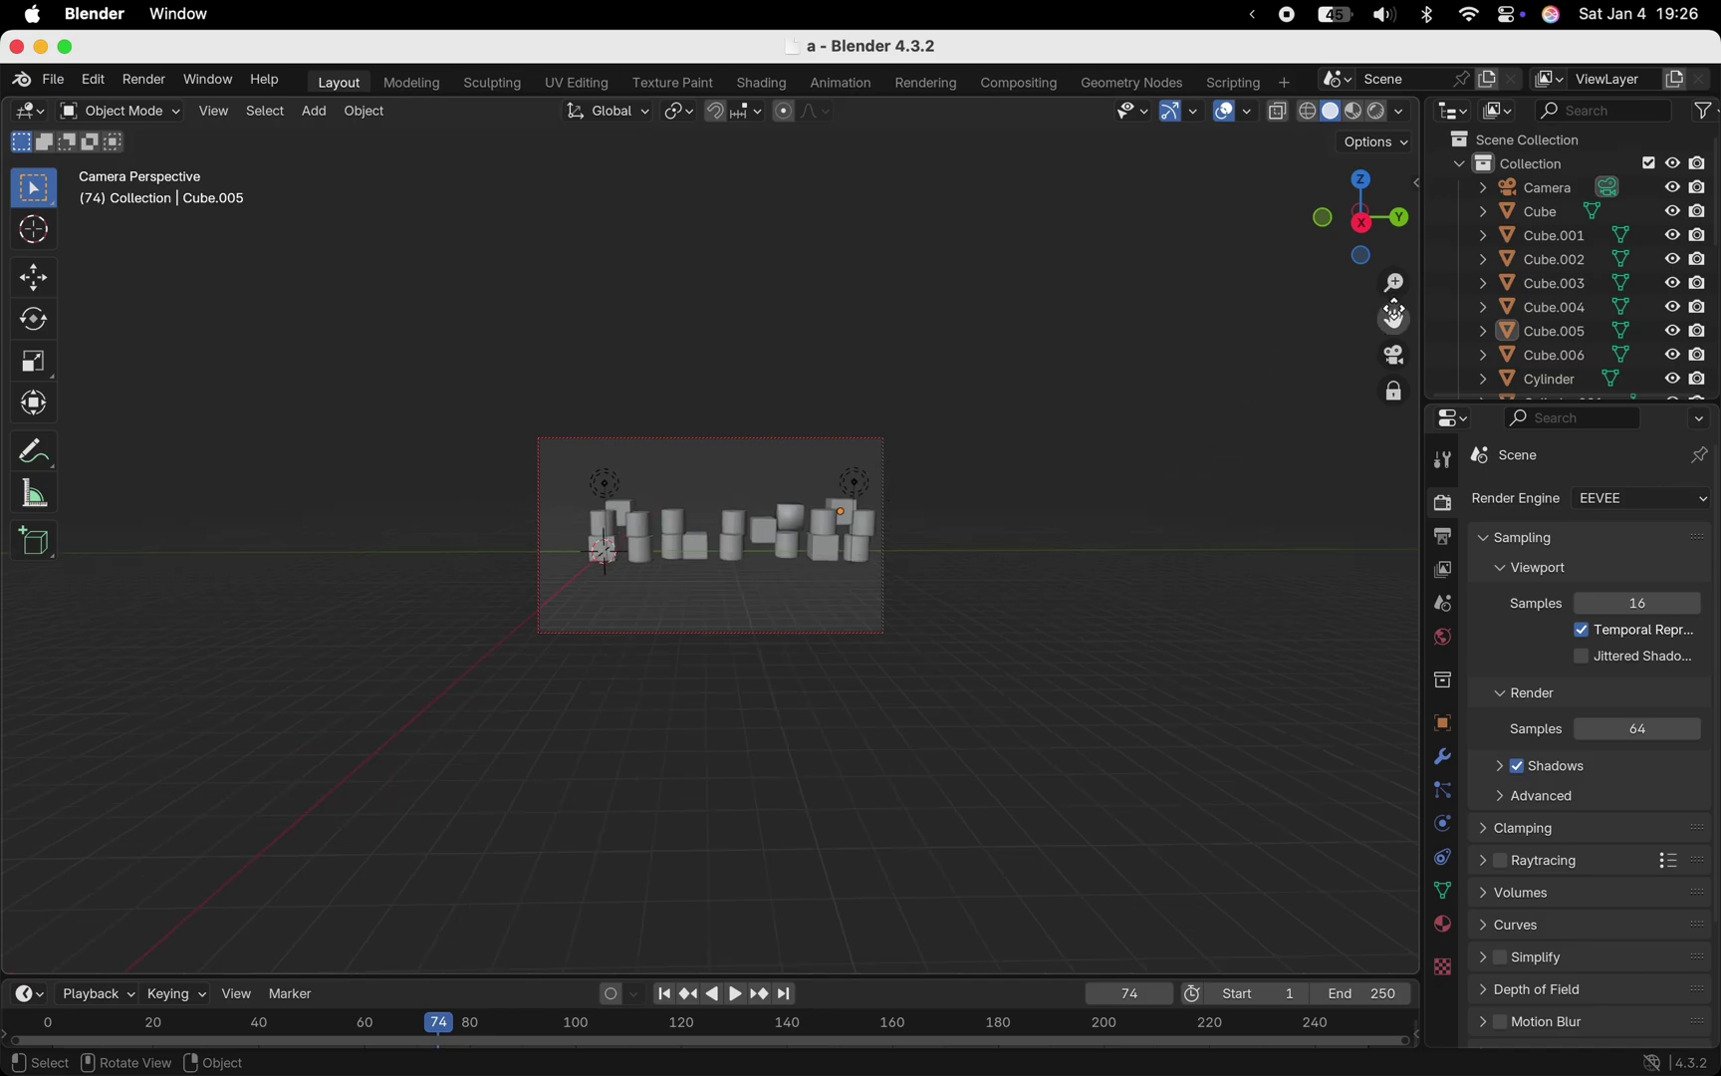
pyautogui.moveTo(1395, 317)
pyautogui.mouseDown()
pyautogui.moveTo(1374, 322)
pyautogui.moveTo(1394, 316)
pyautogui.mouseUp()
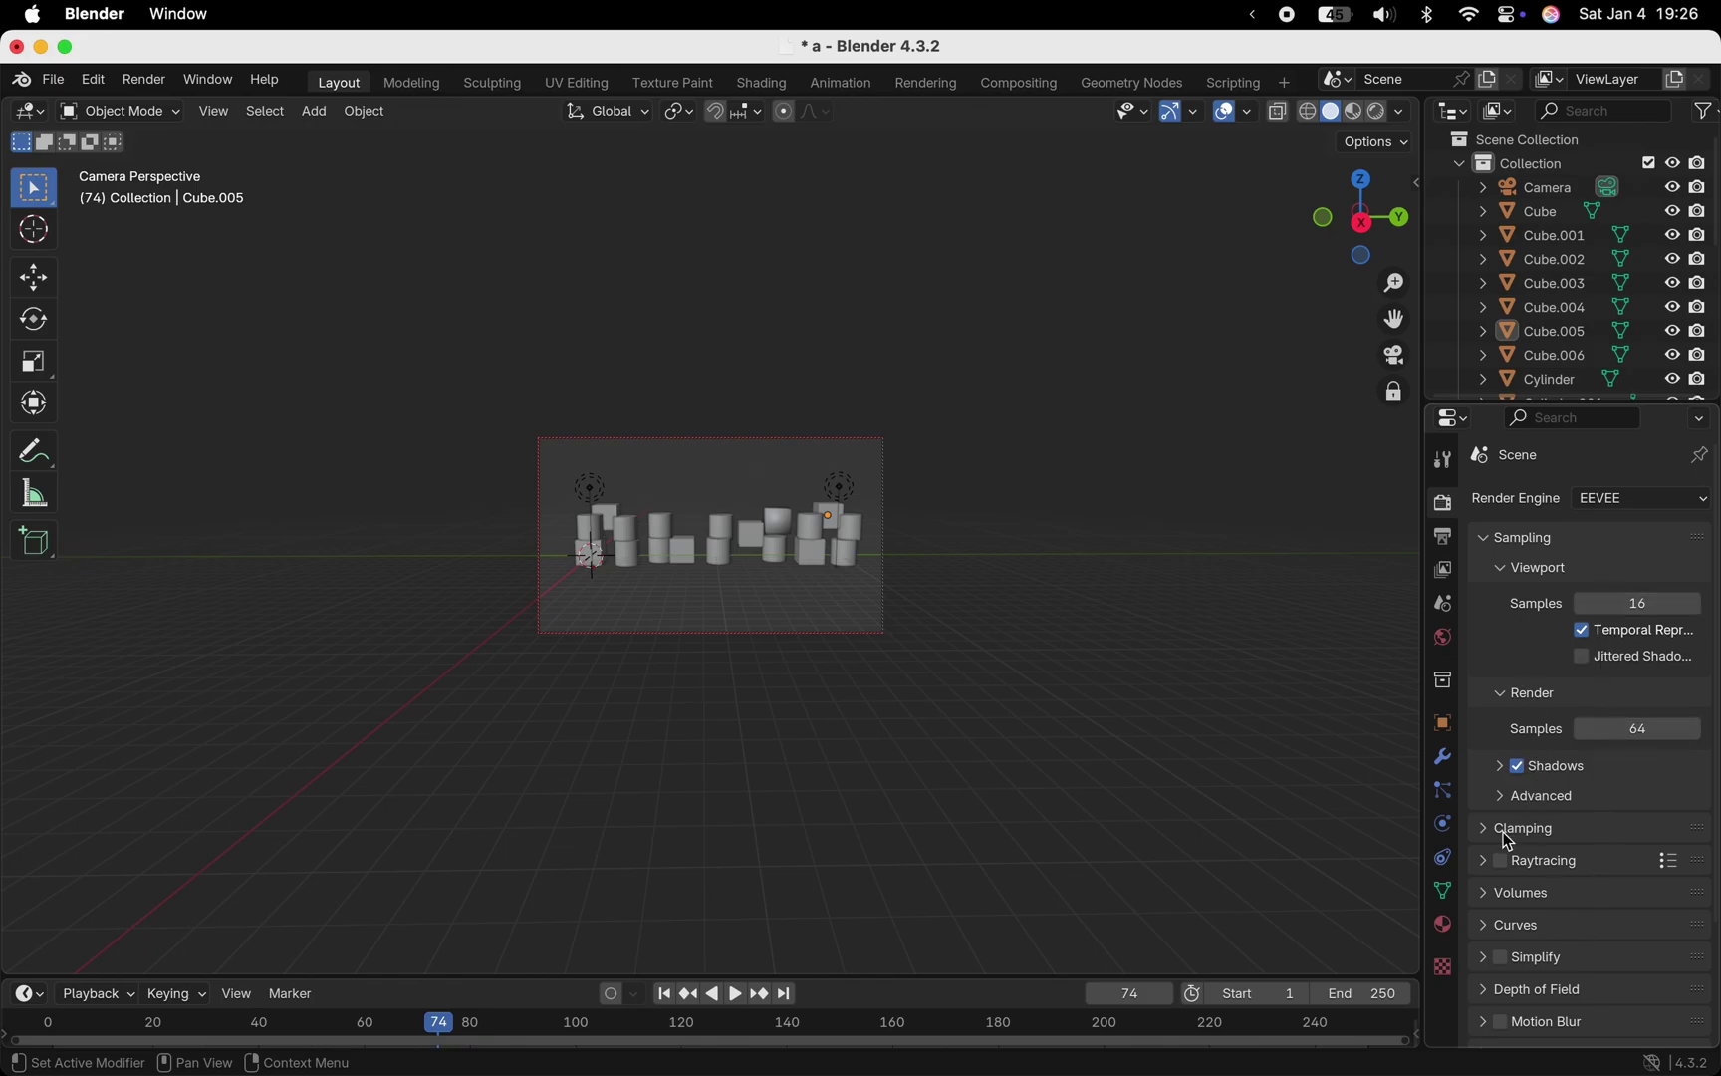
# Render a still image of frame 74 and close the Blender Render window
pyautogui.click(145, 80)
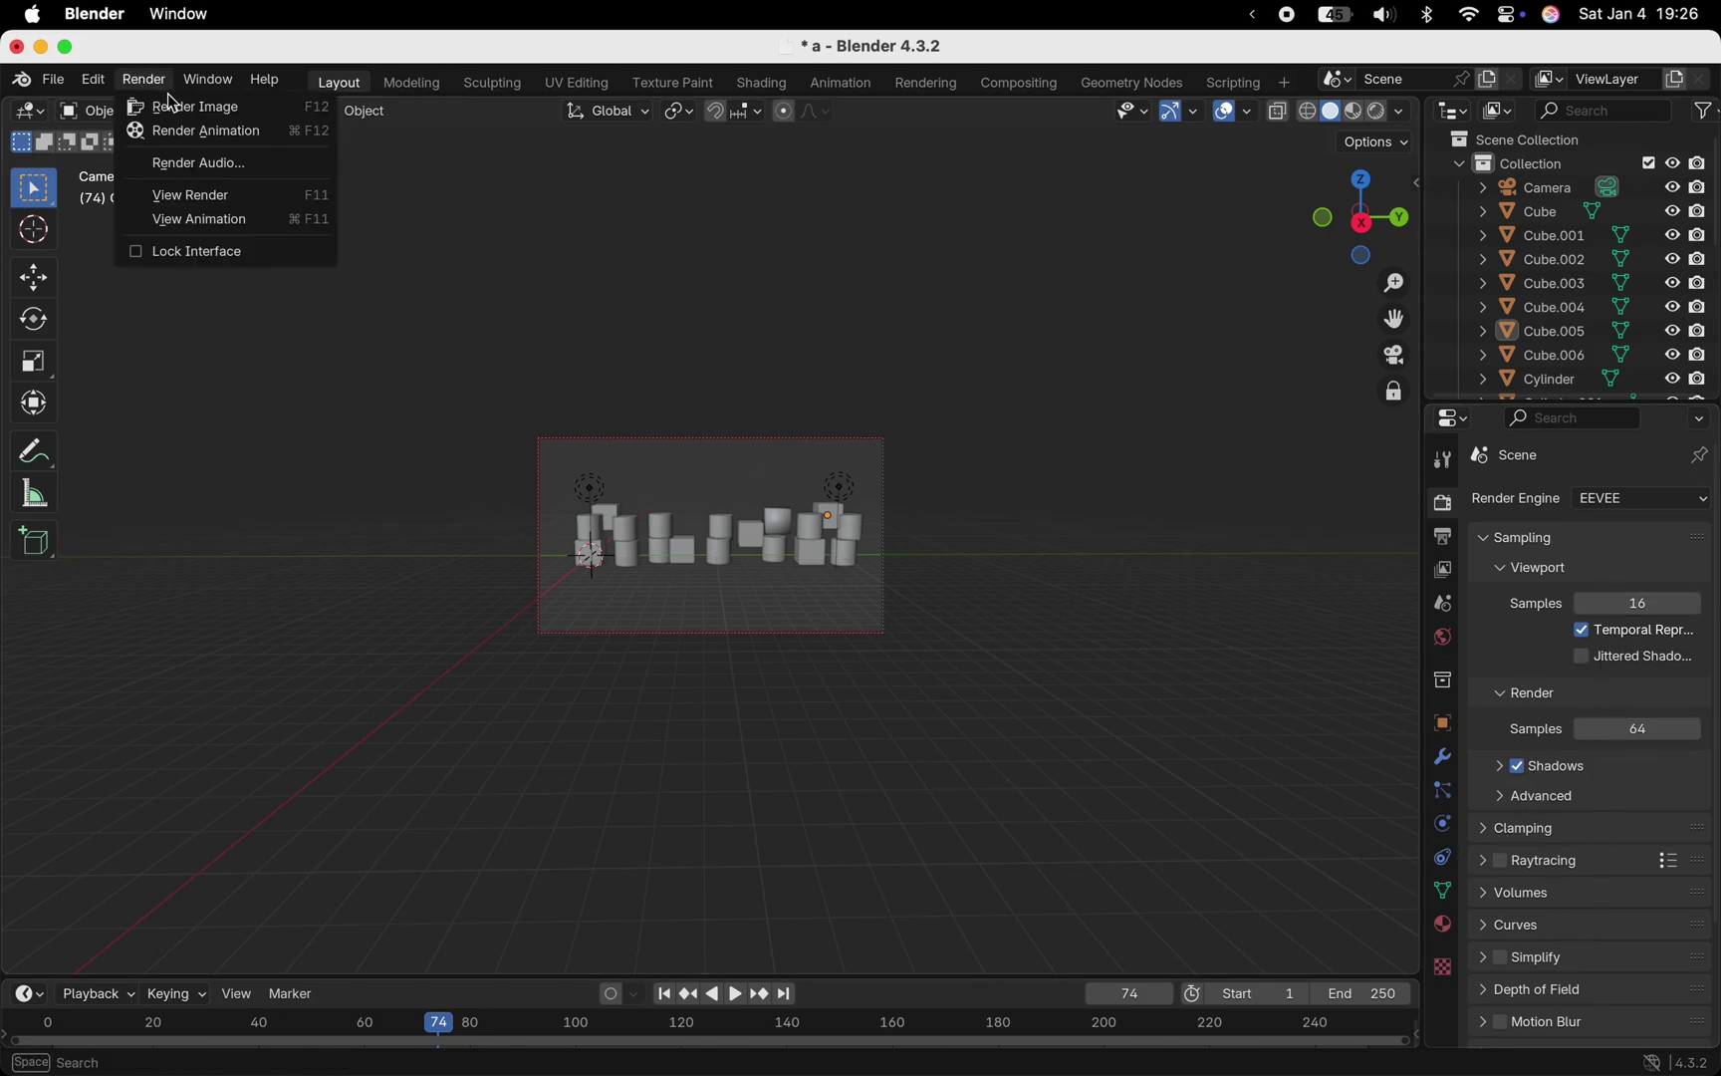
pyautogui.click(195, 108)
pyautogui.click(192, 103)
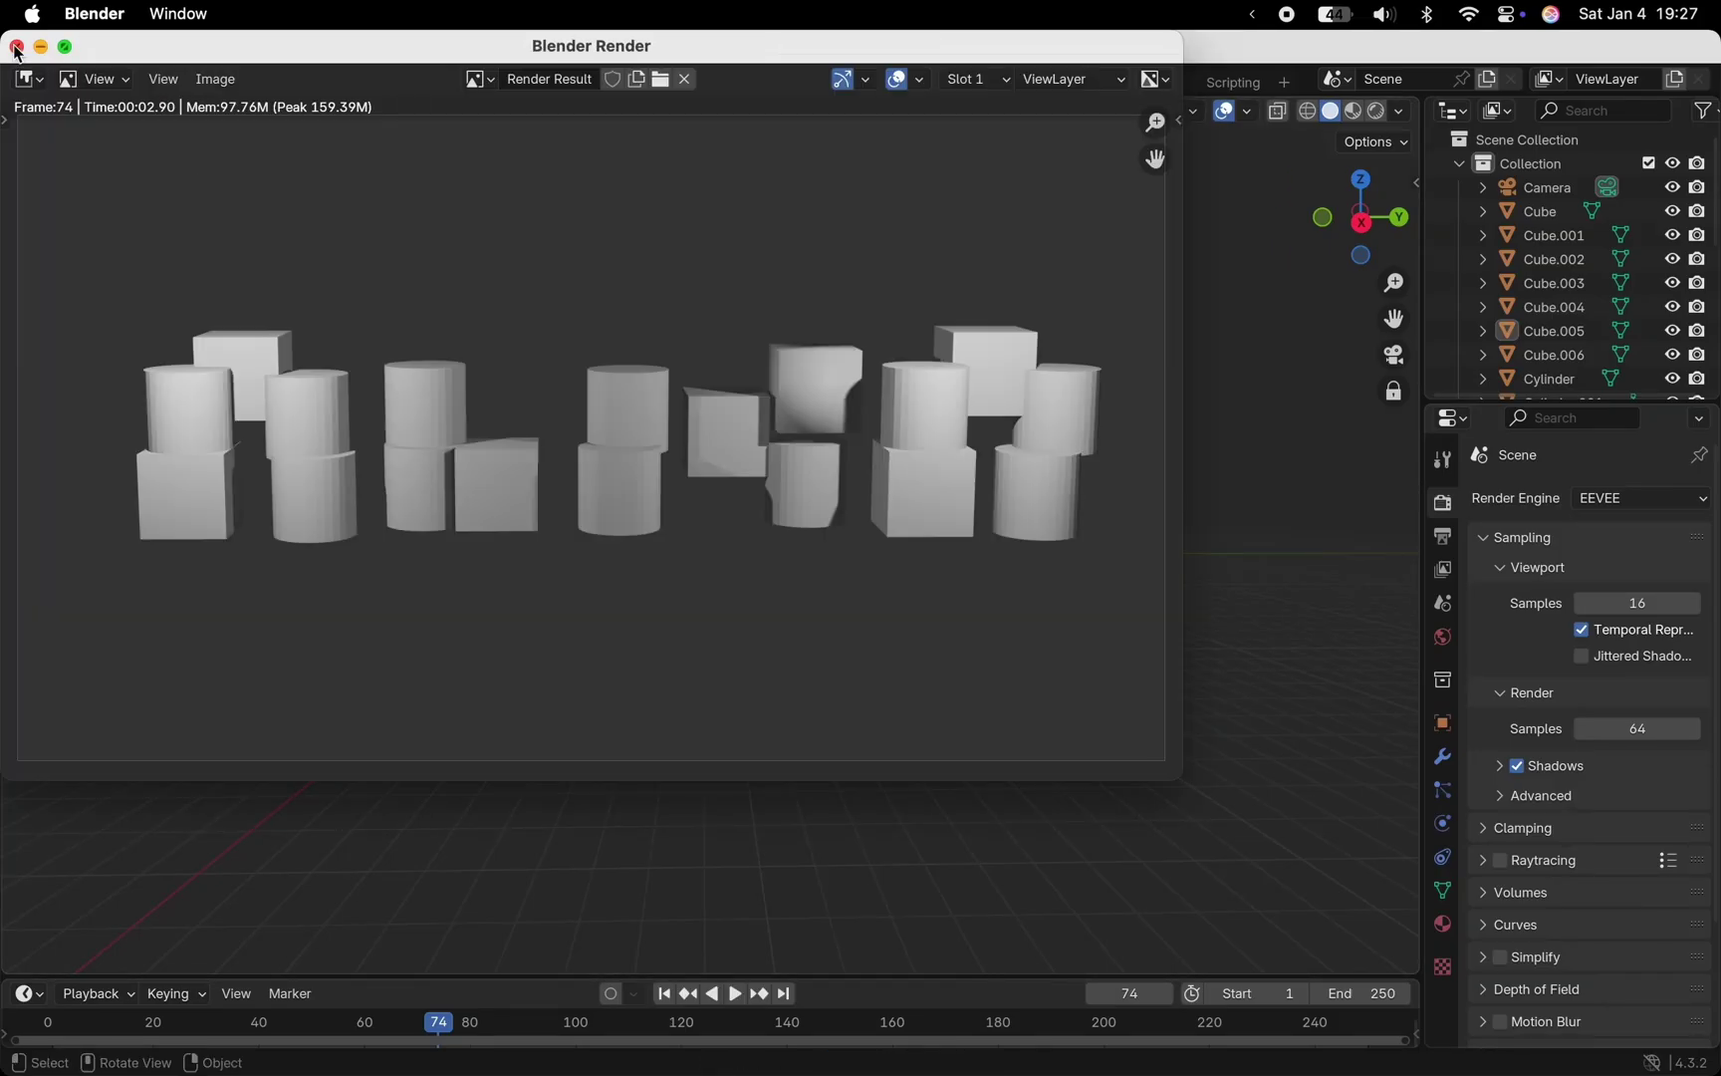
pyautogui.click(17, 47)
pyautogui.click(53, 79)
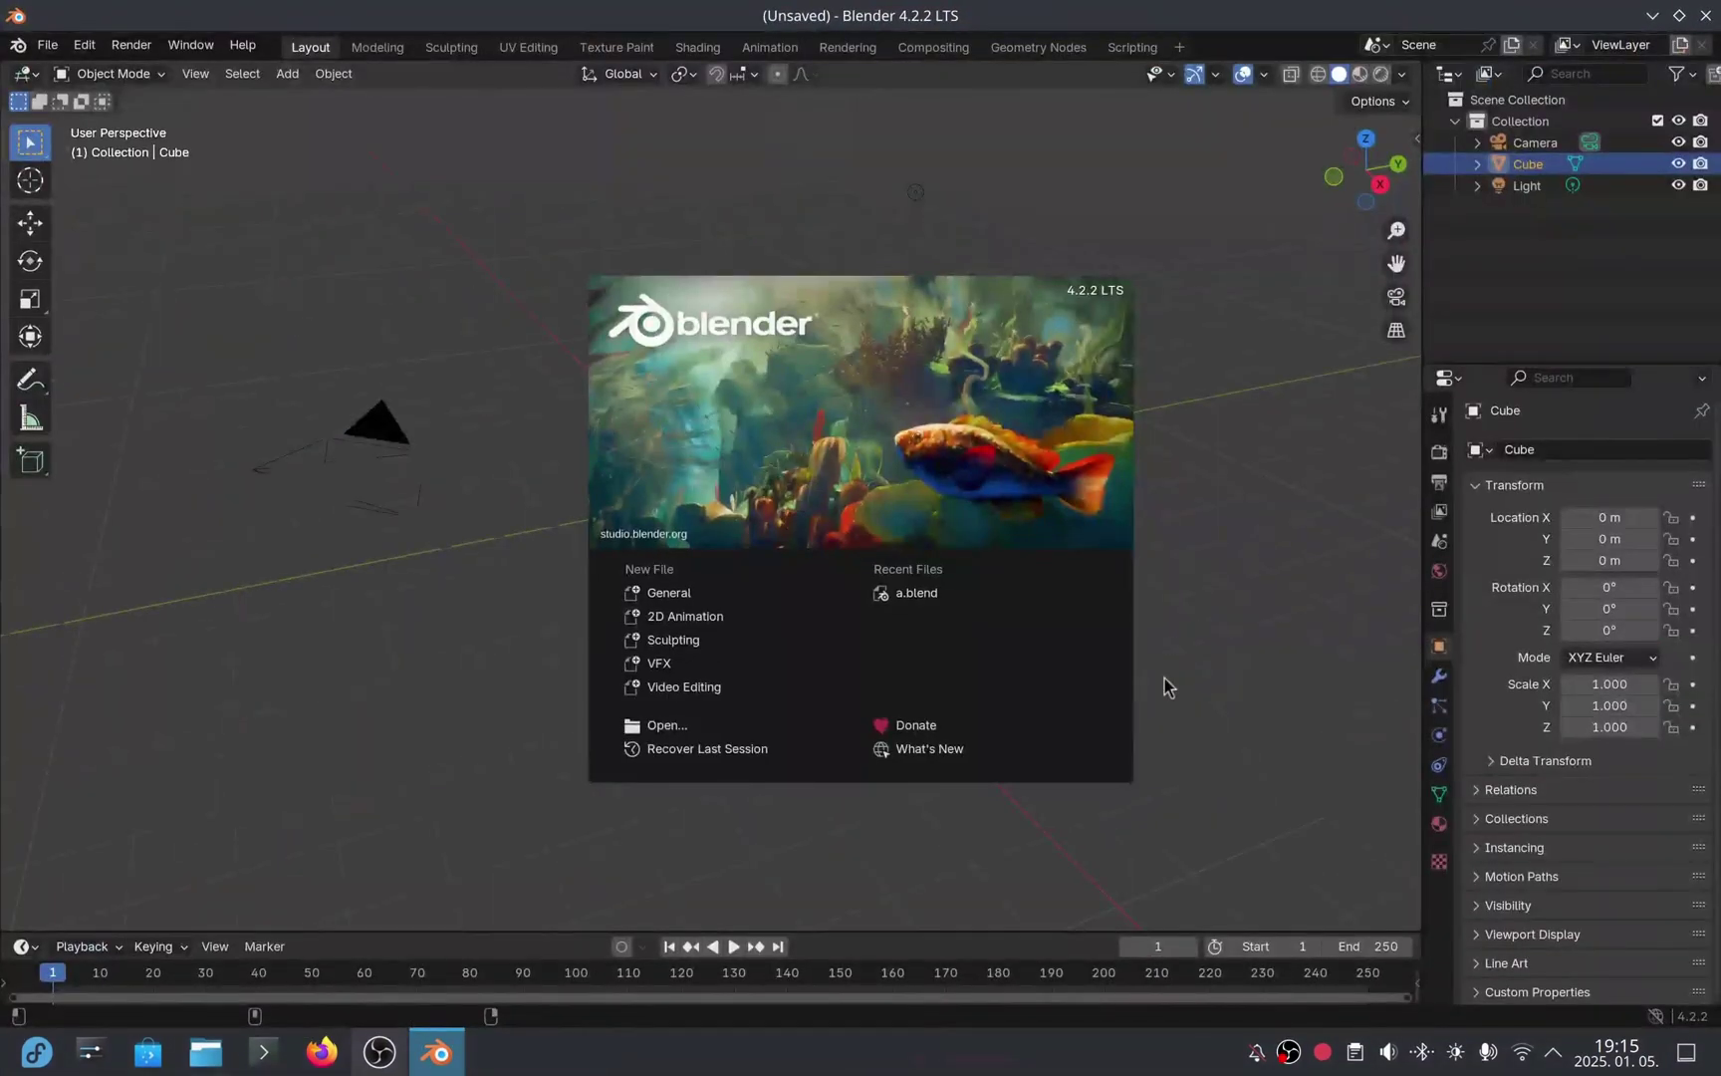
# Open a.blend from the Downloads folder
pyautogui.click(688, 725)
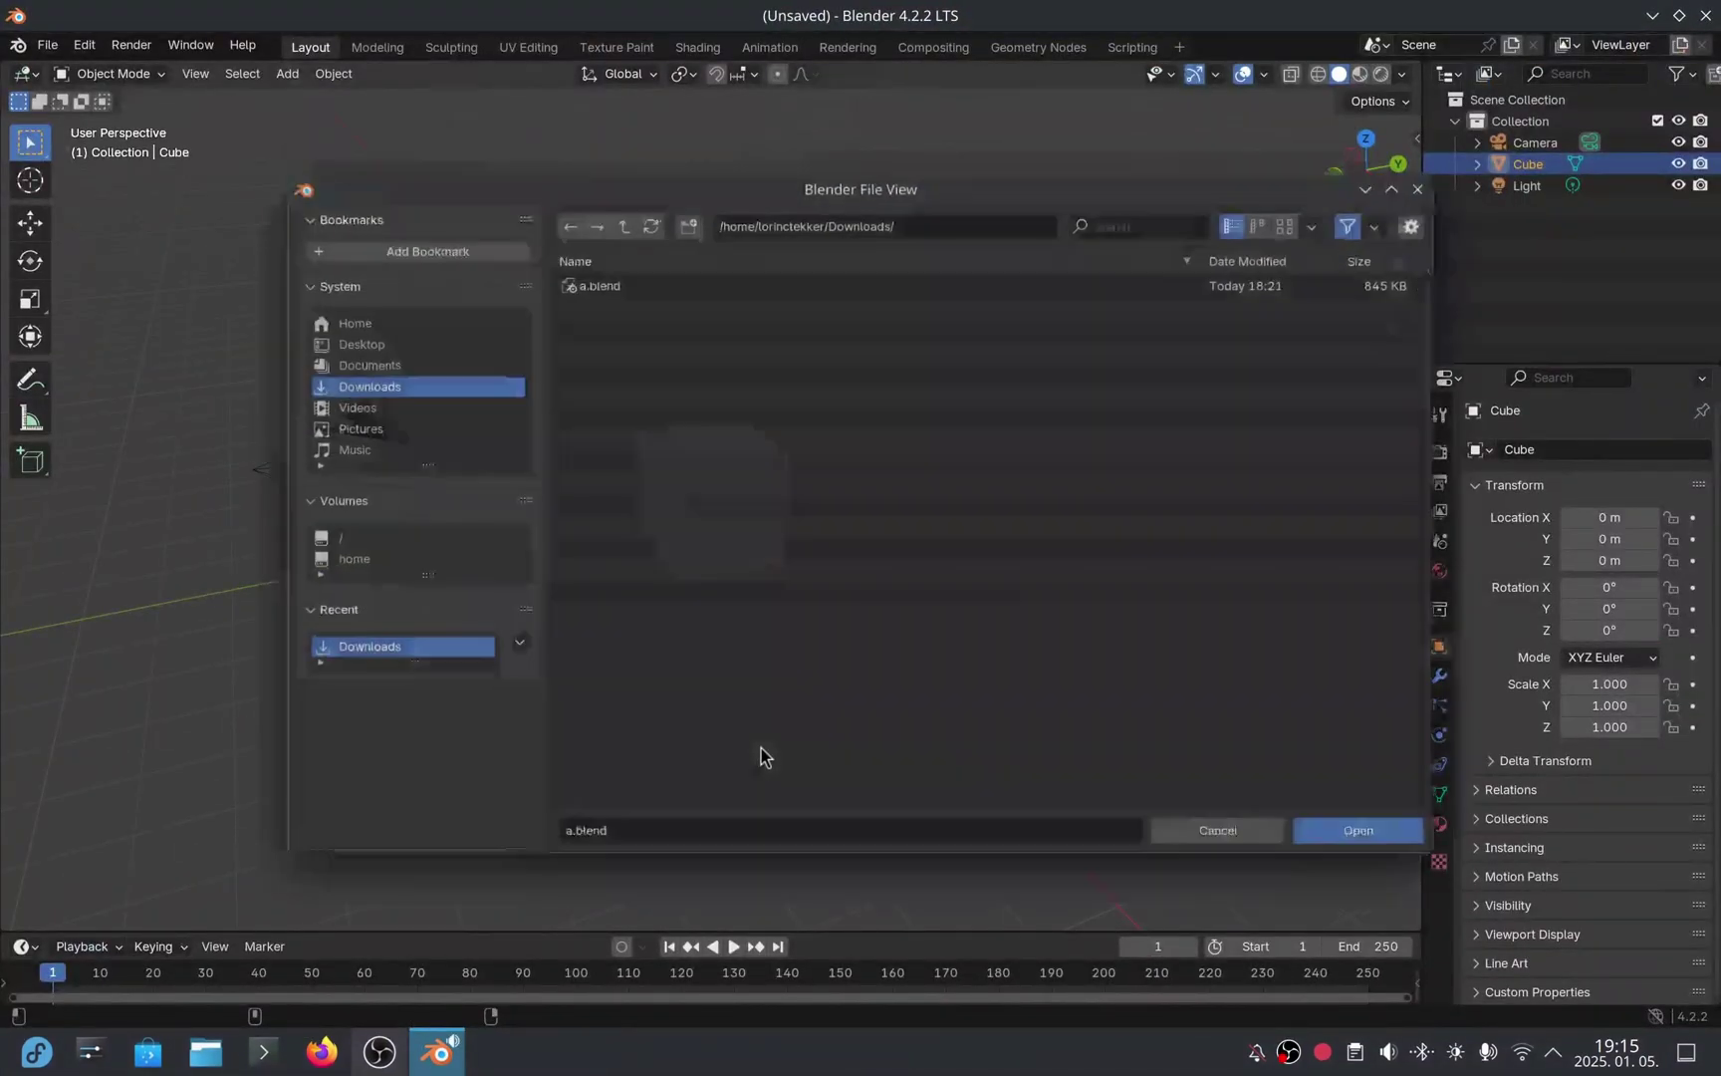
pyautogui.click(641, 283)
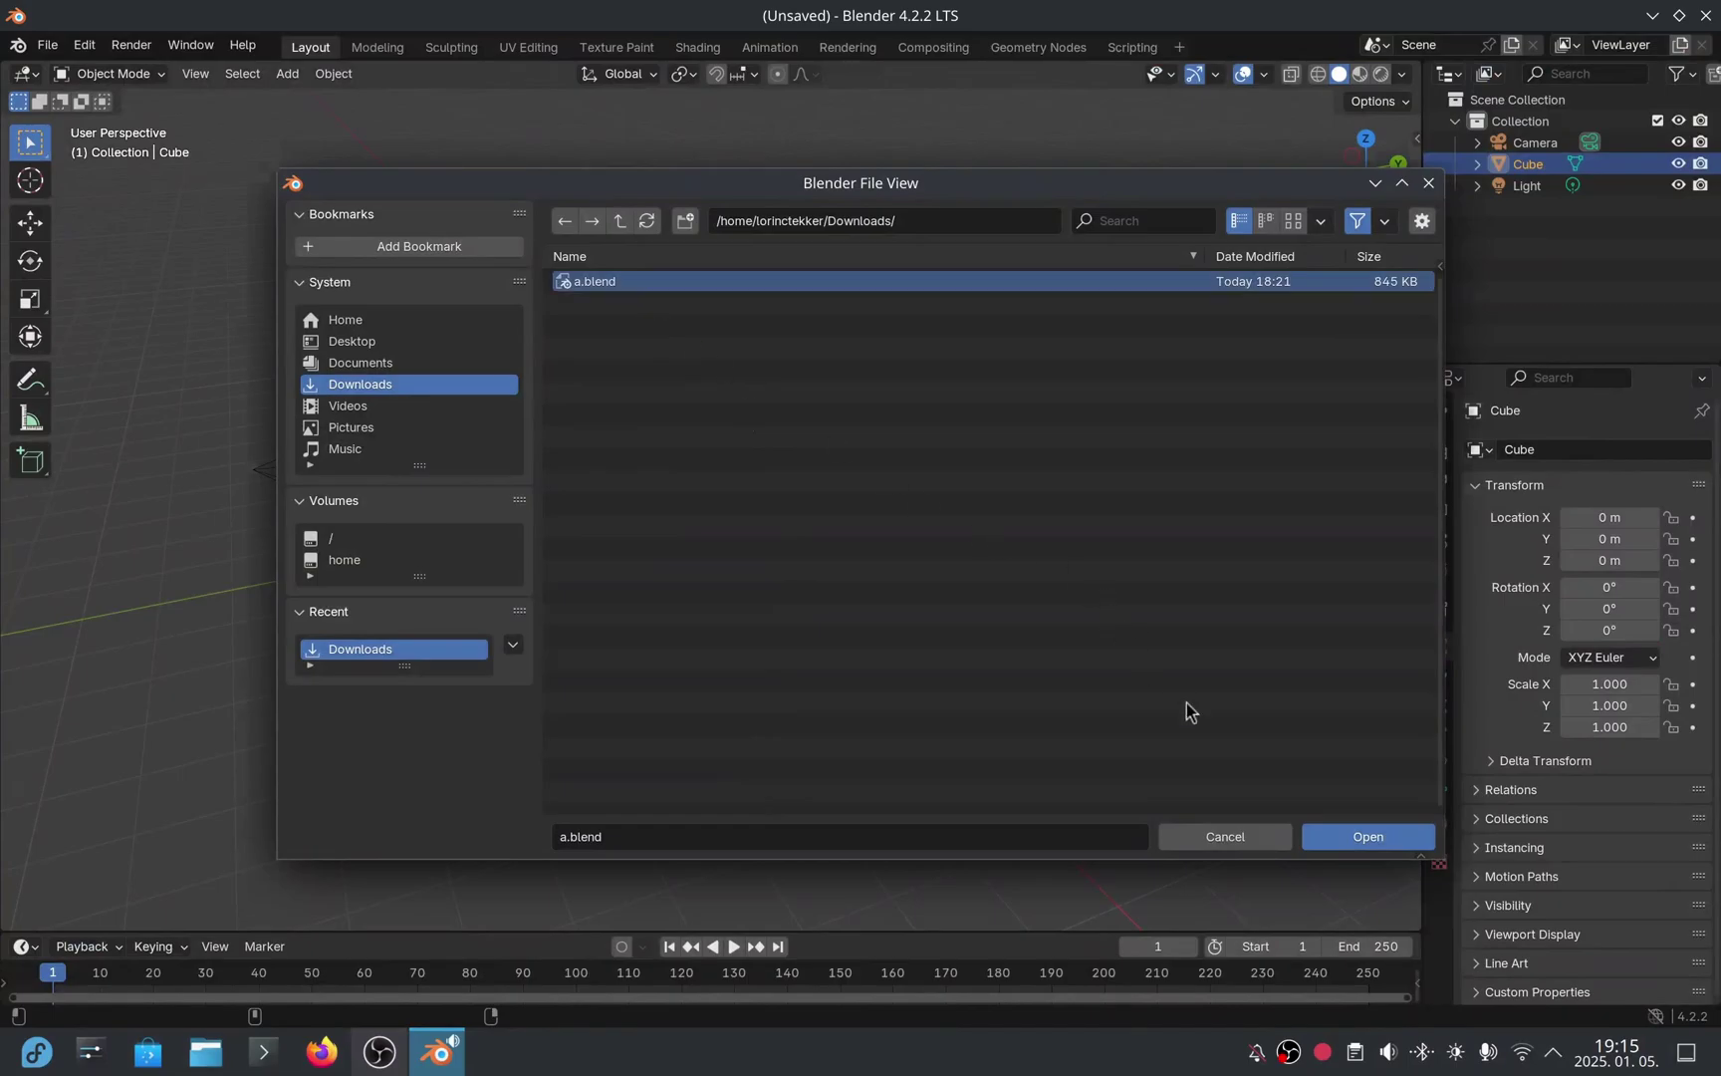
pyautogui.click(1335, 835)
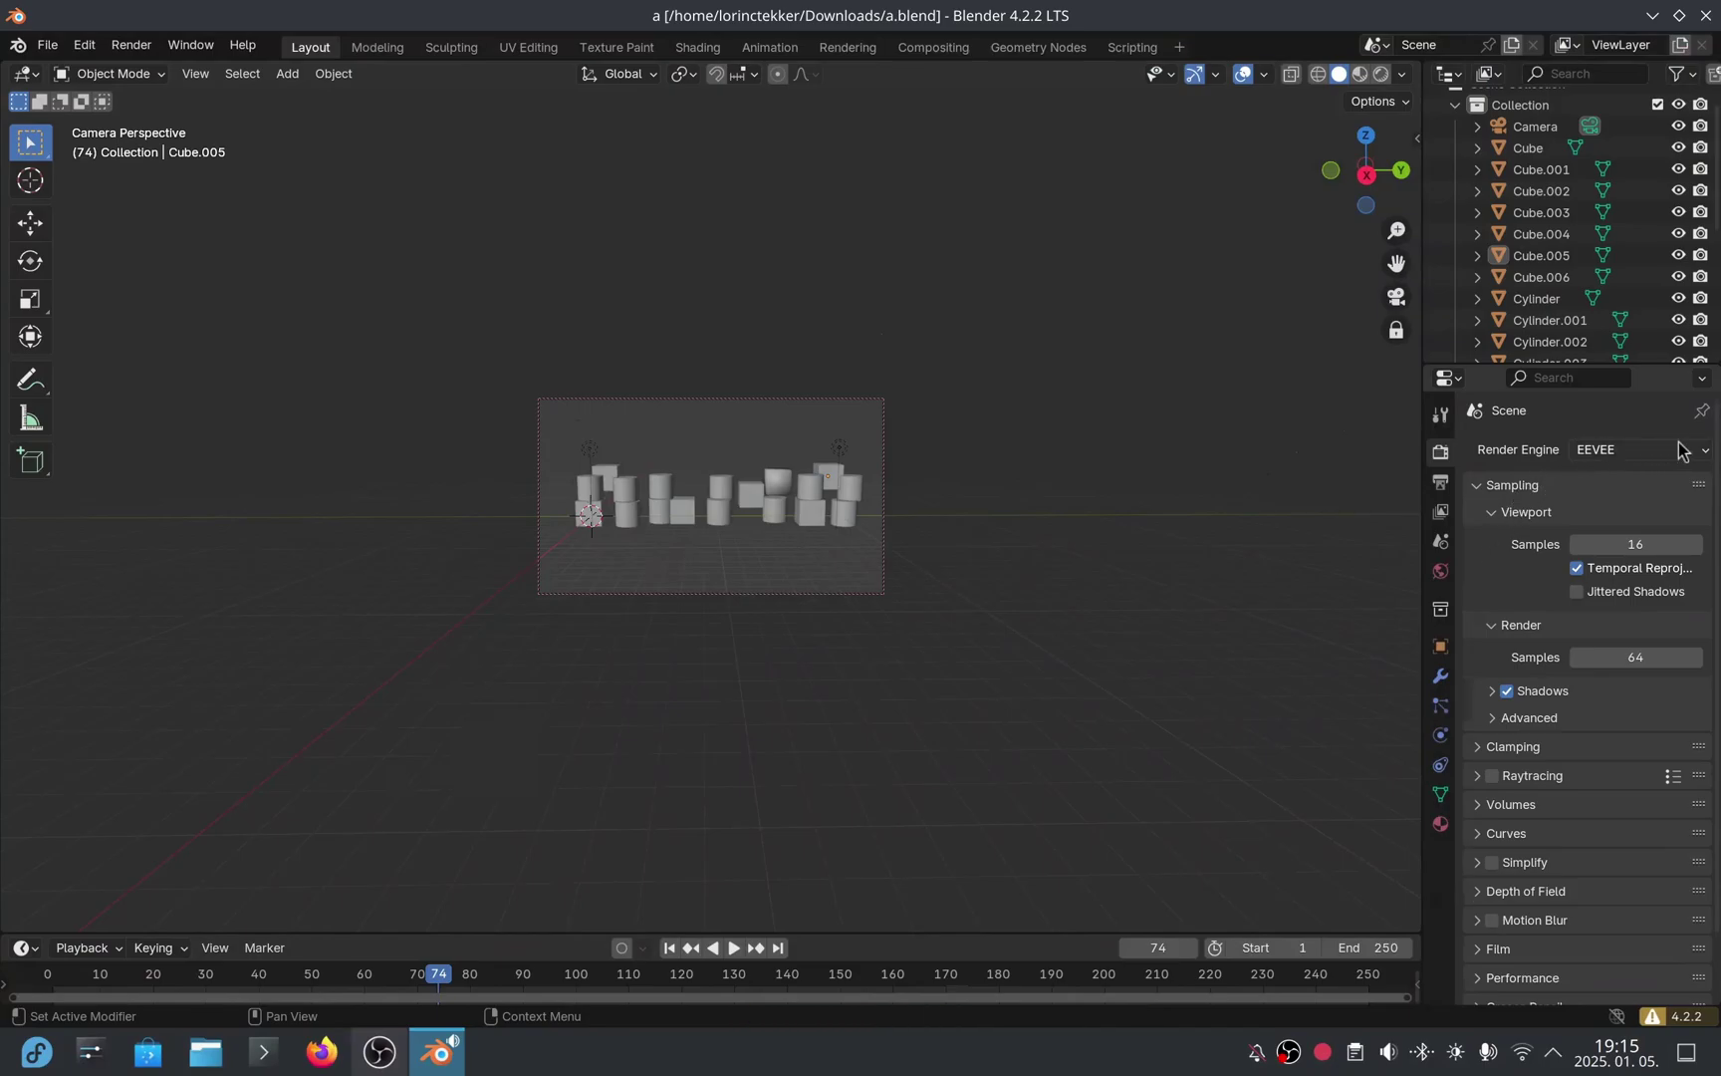
# Render frame 74 of a.blend and close the render window
pyautogui.click(132, 47)
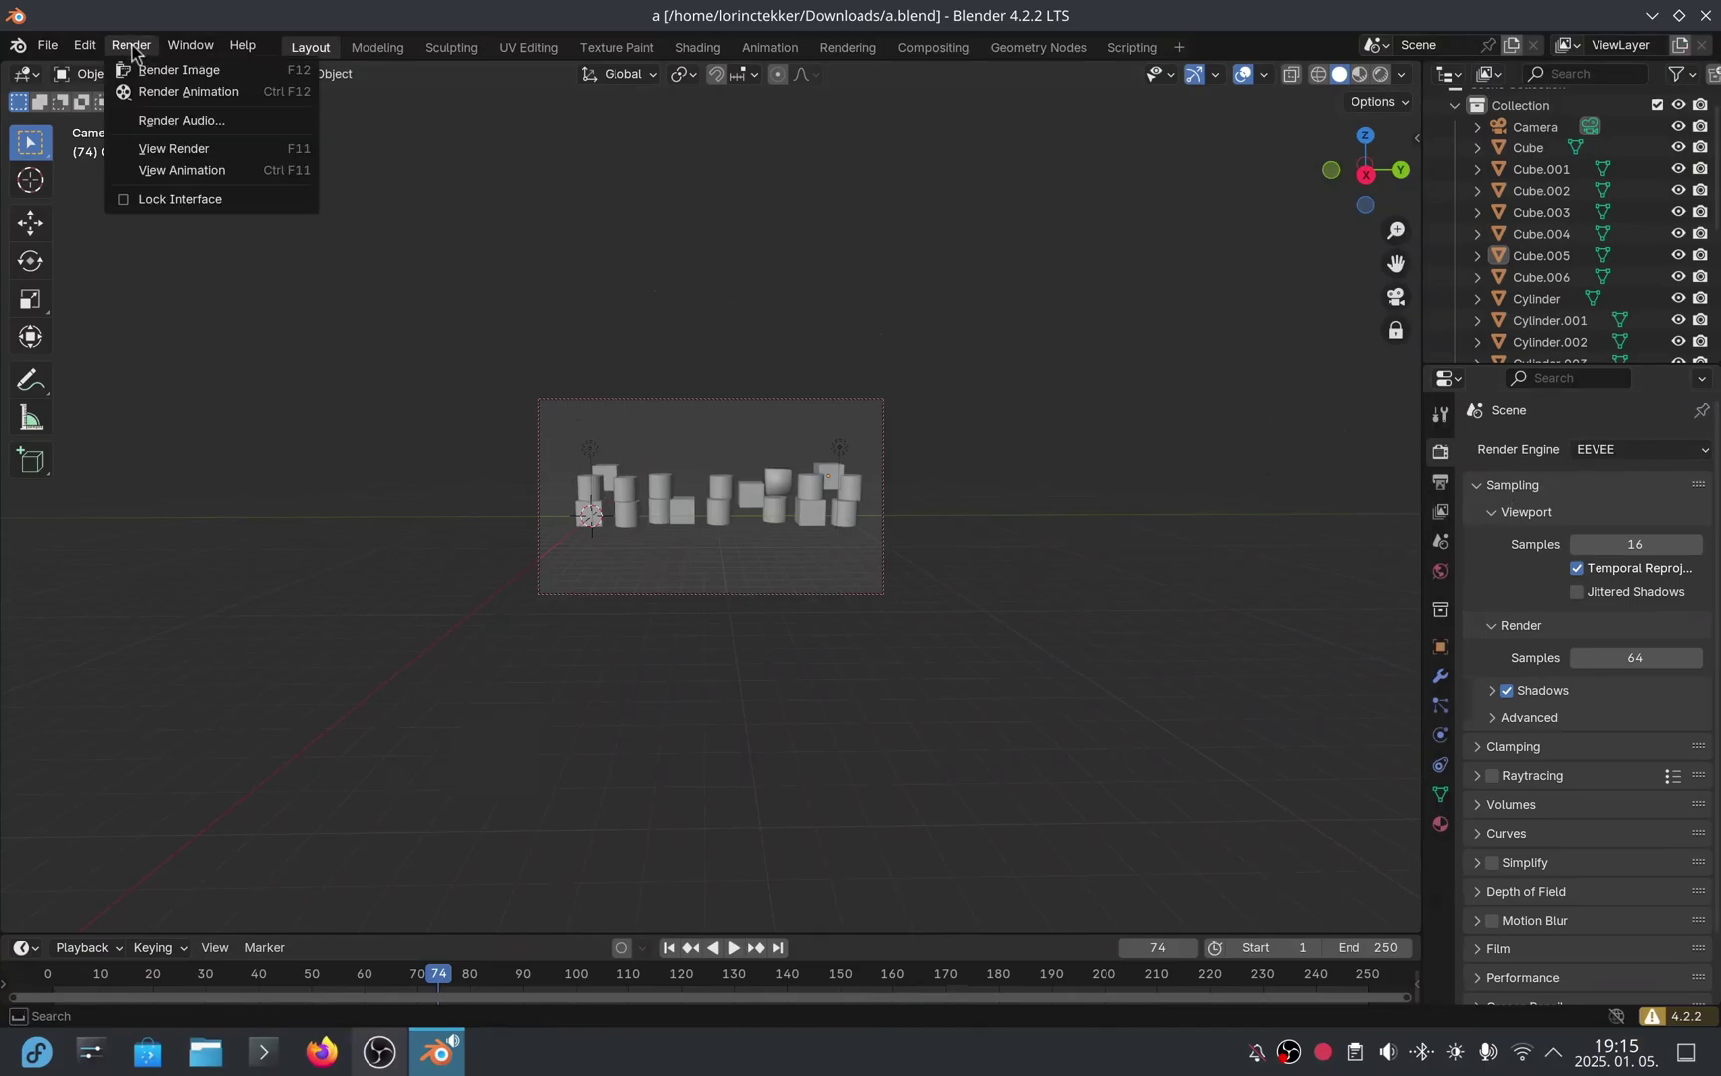
pyautogui.click(155, 69)
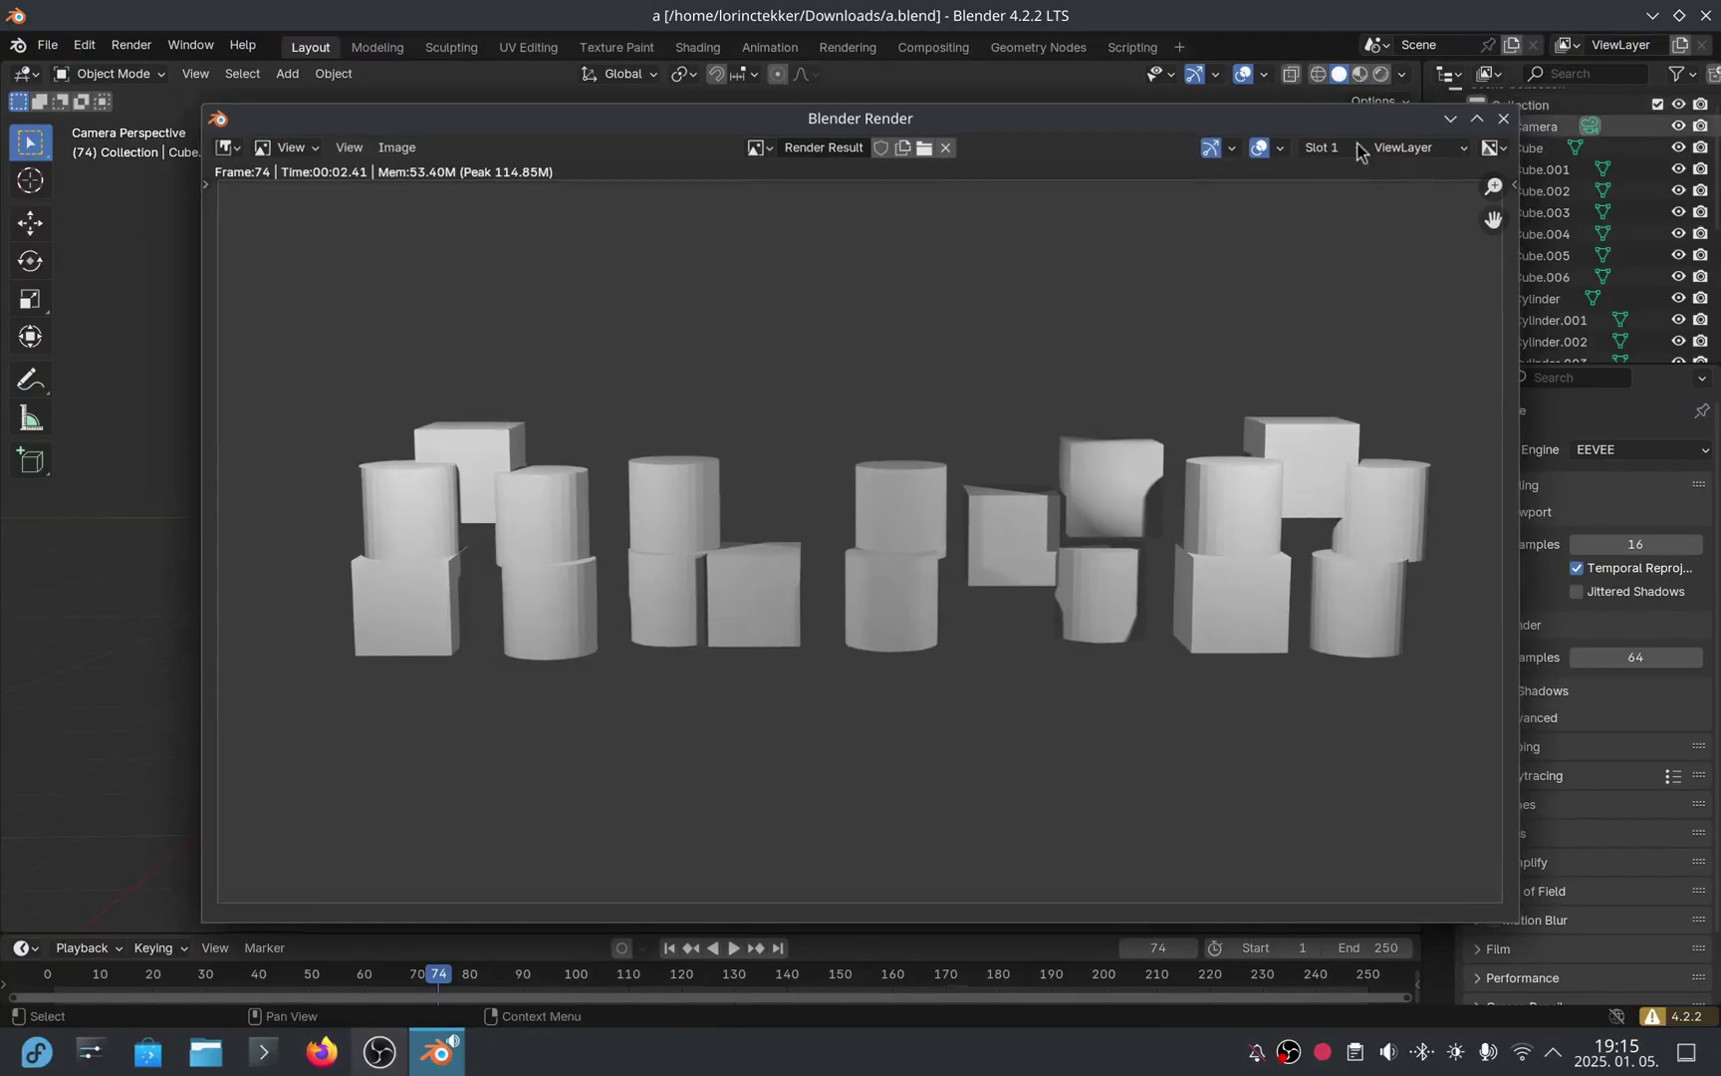
pyautogui.click(1513, 109)
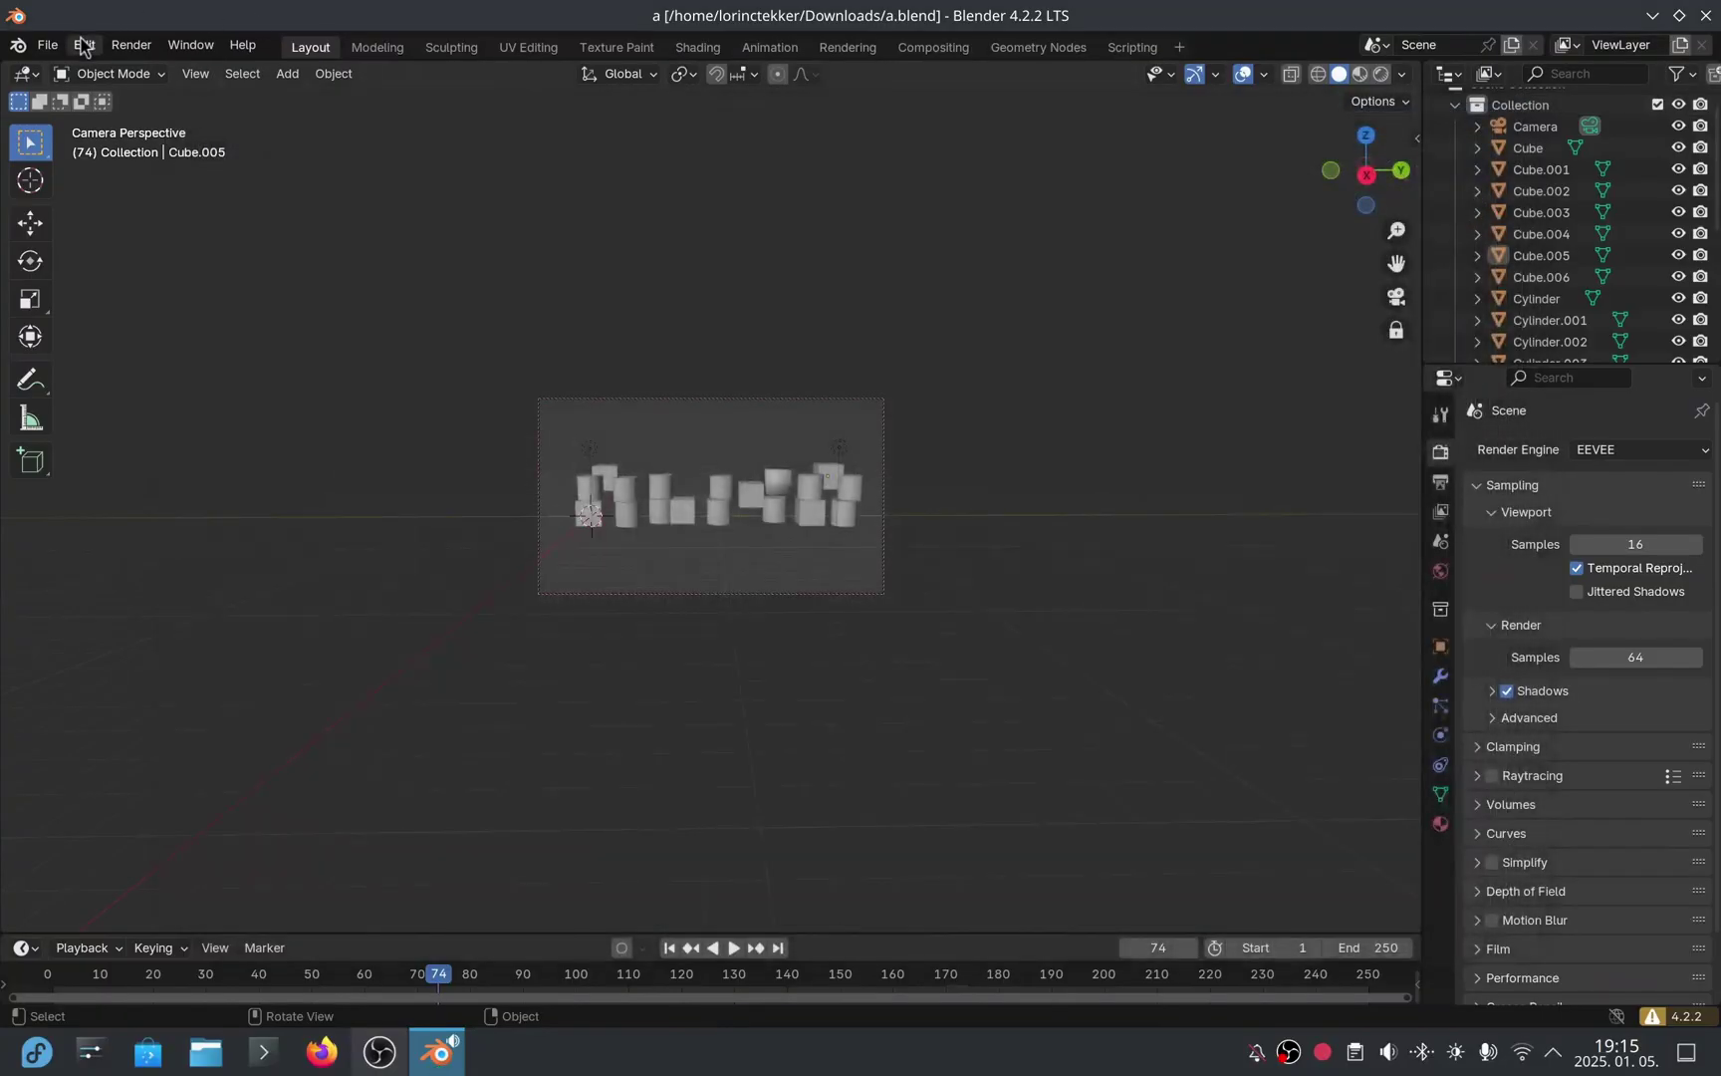
# Re-render frame 74 several more times via Render Image and F12
pyautogui.click(131, 45)
pyautogui.click(162, 68)
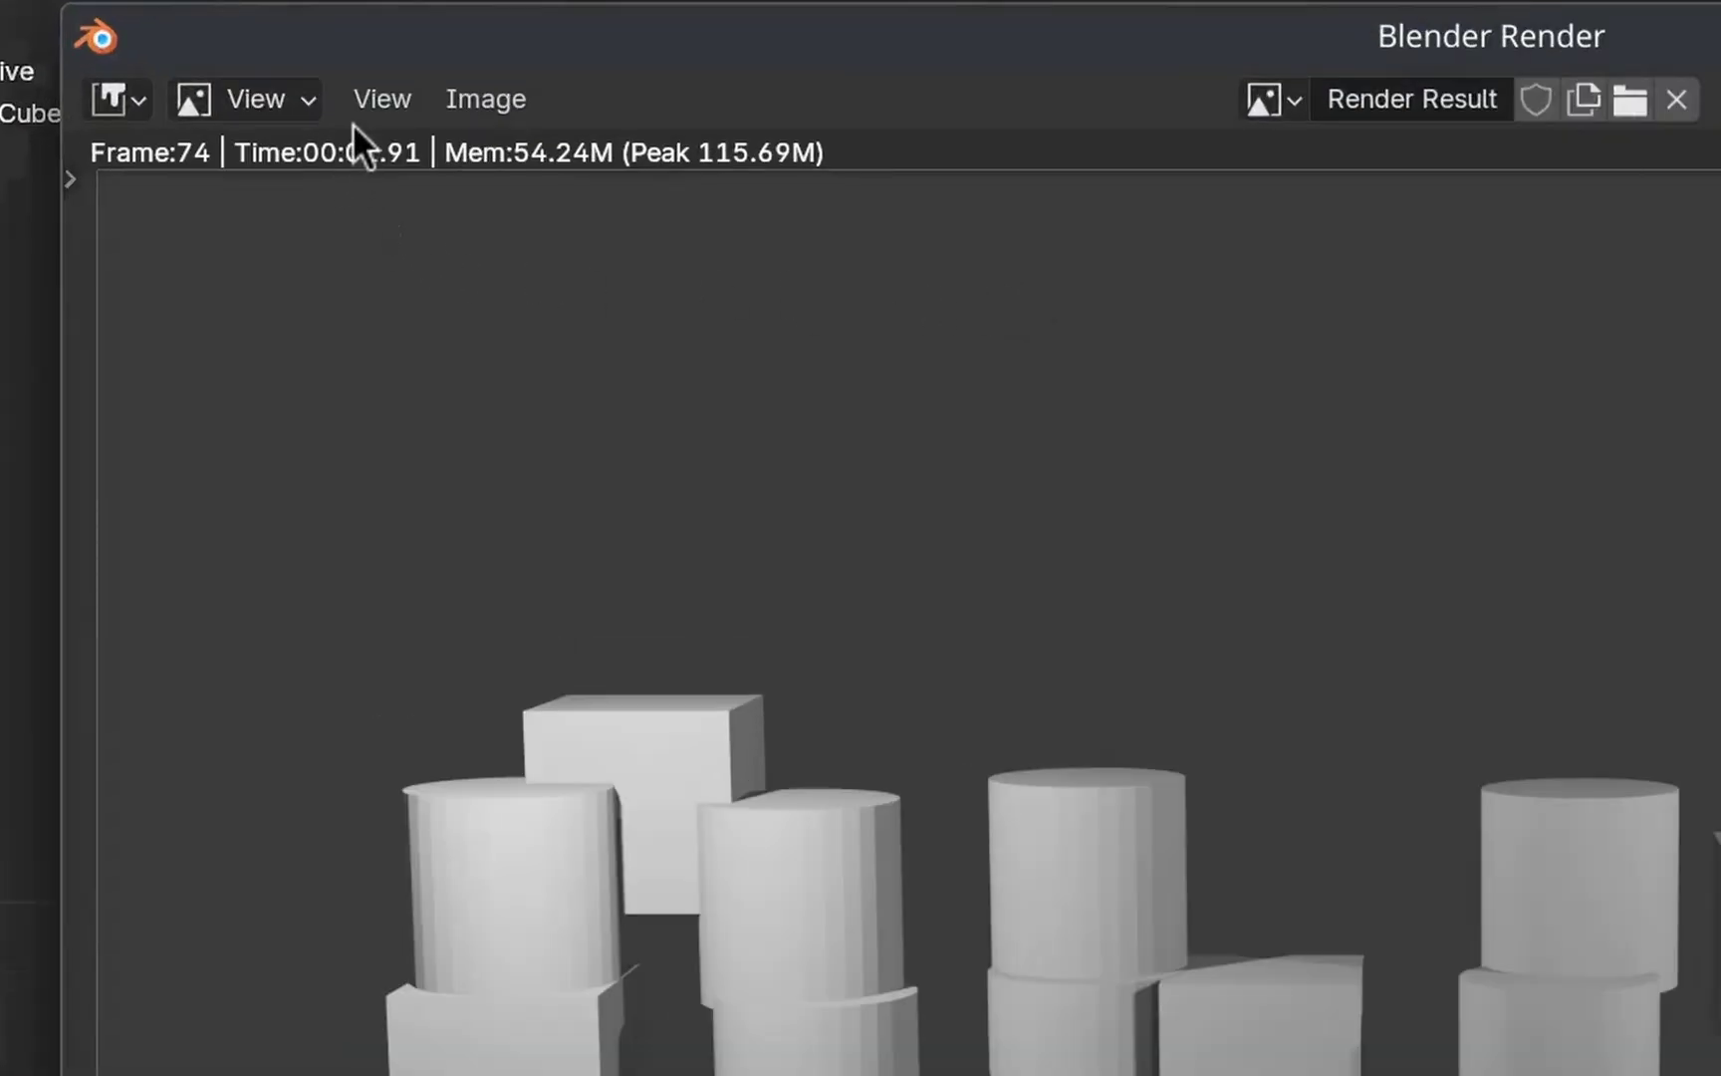
pyautogui.click(355, 121)
pyautogui.click(400, 126)
pyautogui.press('F12')
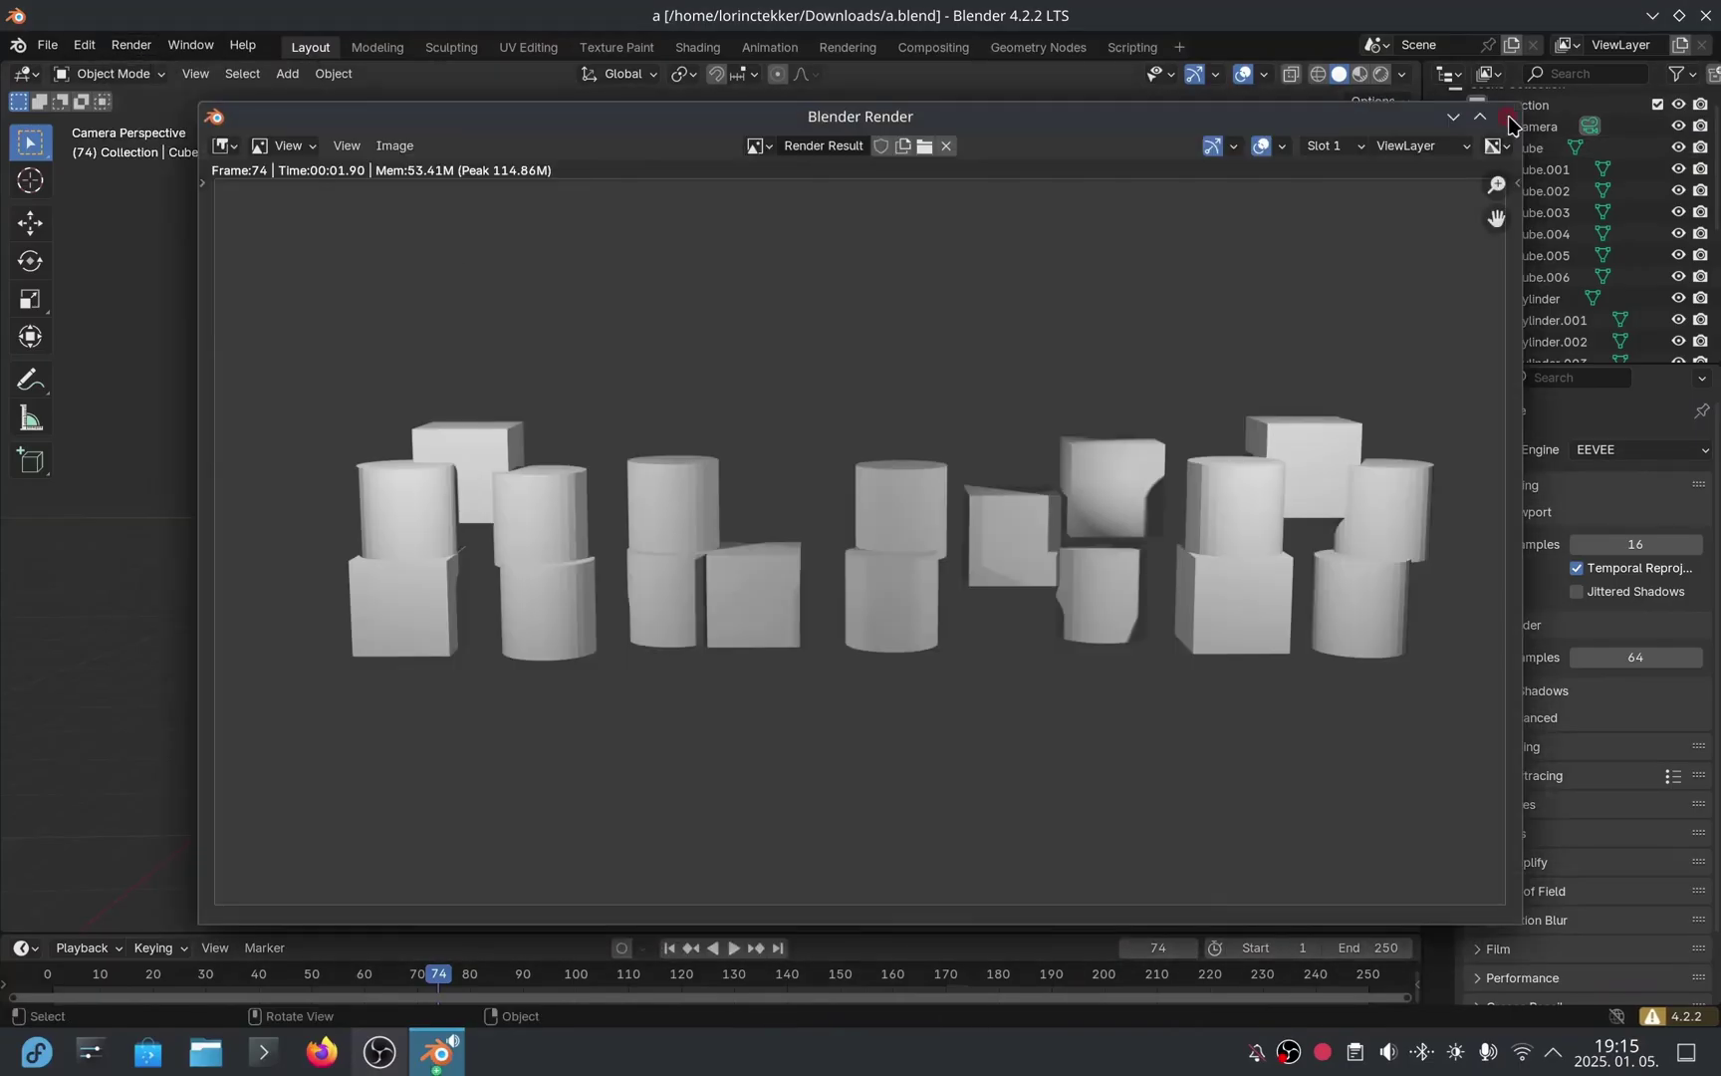
pyautogui.press('F12')
pyautogui.press('F12')
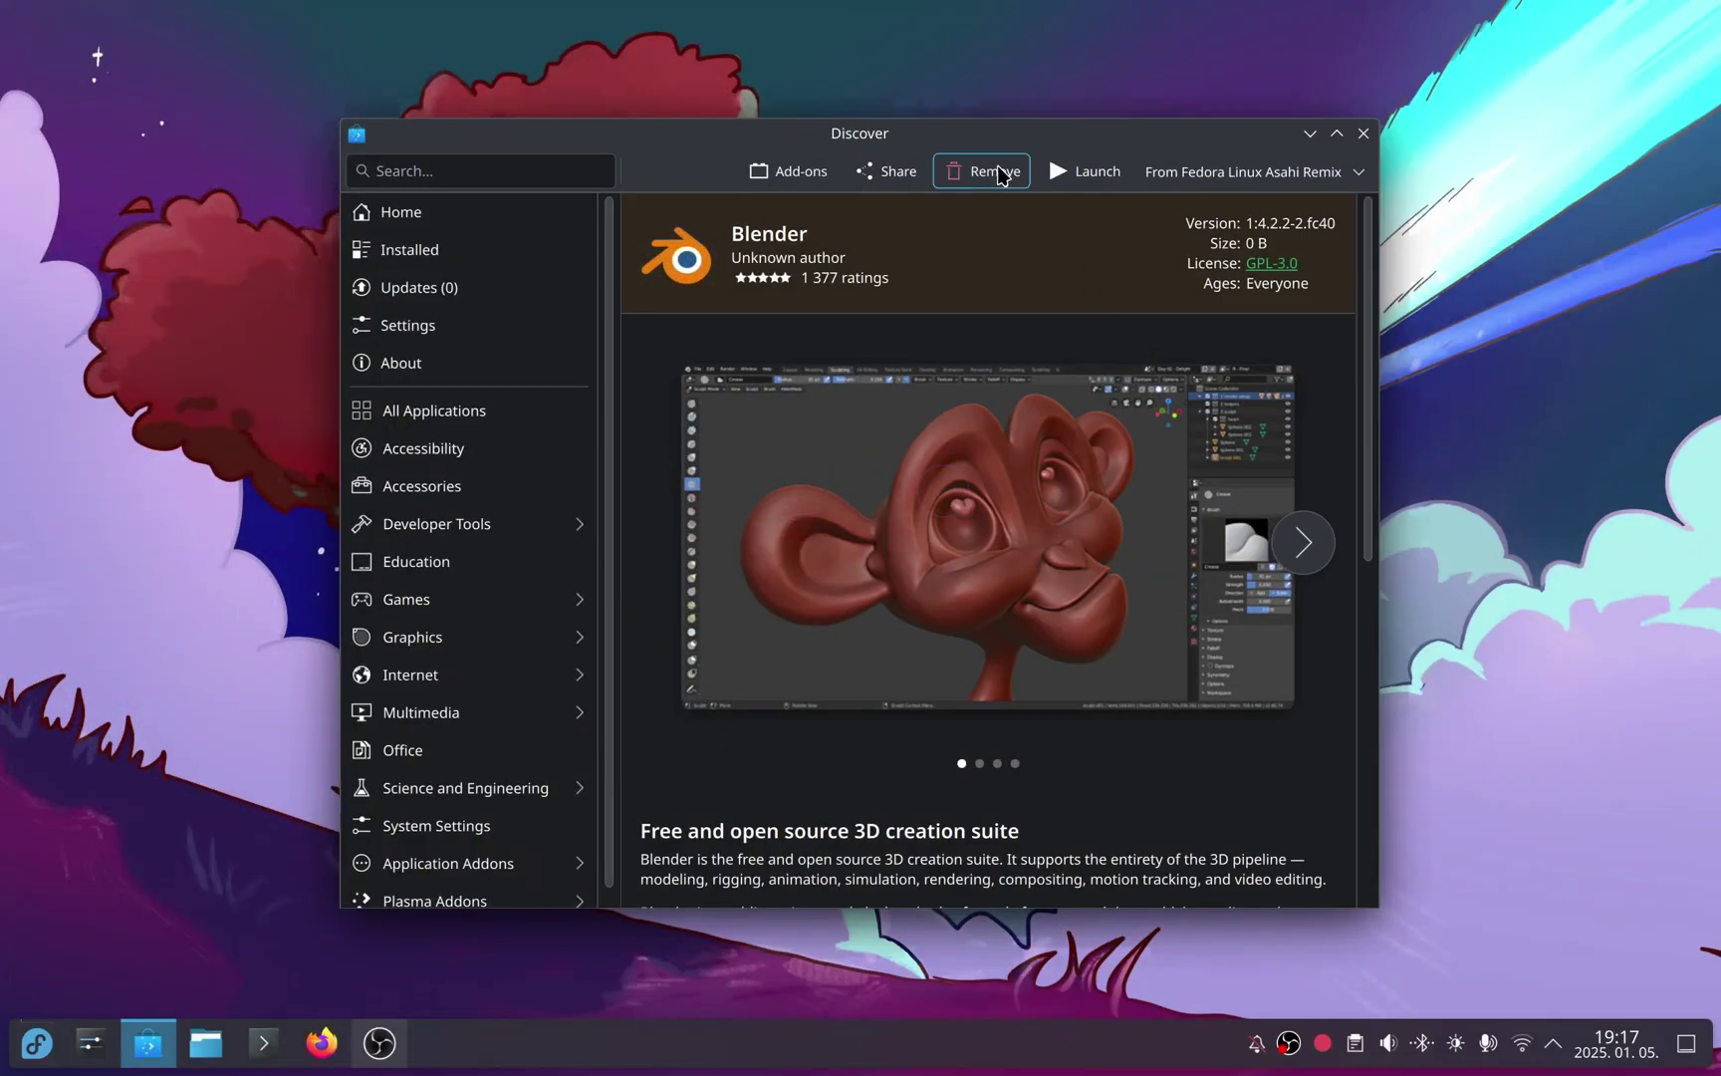
# Remove the Blender package in Discover and confirm removing its dependent packages
pyautogui.click(1000, 173)
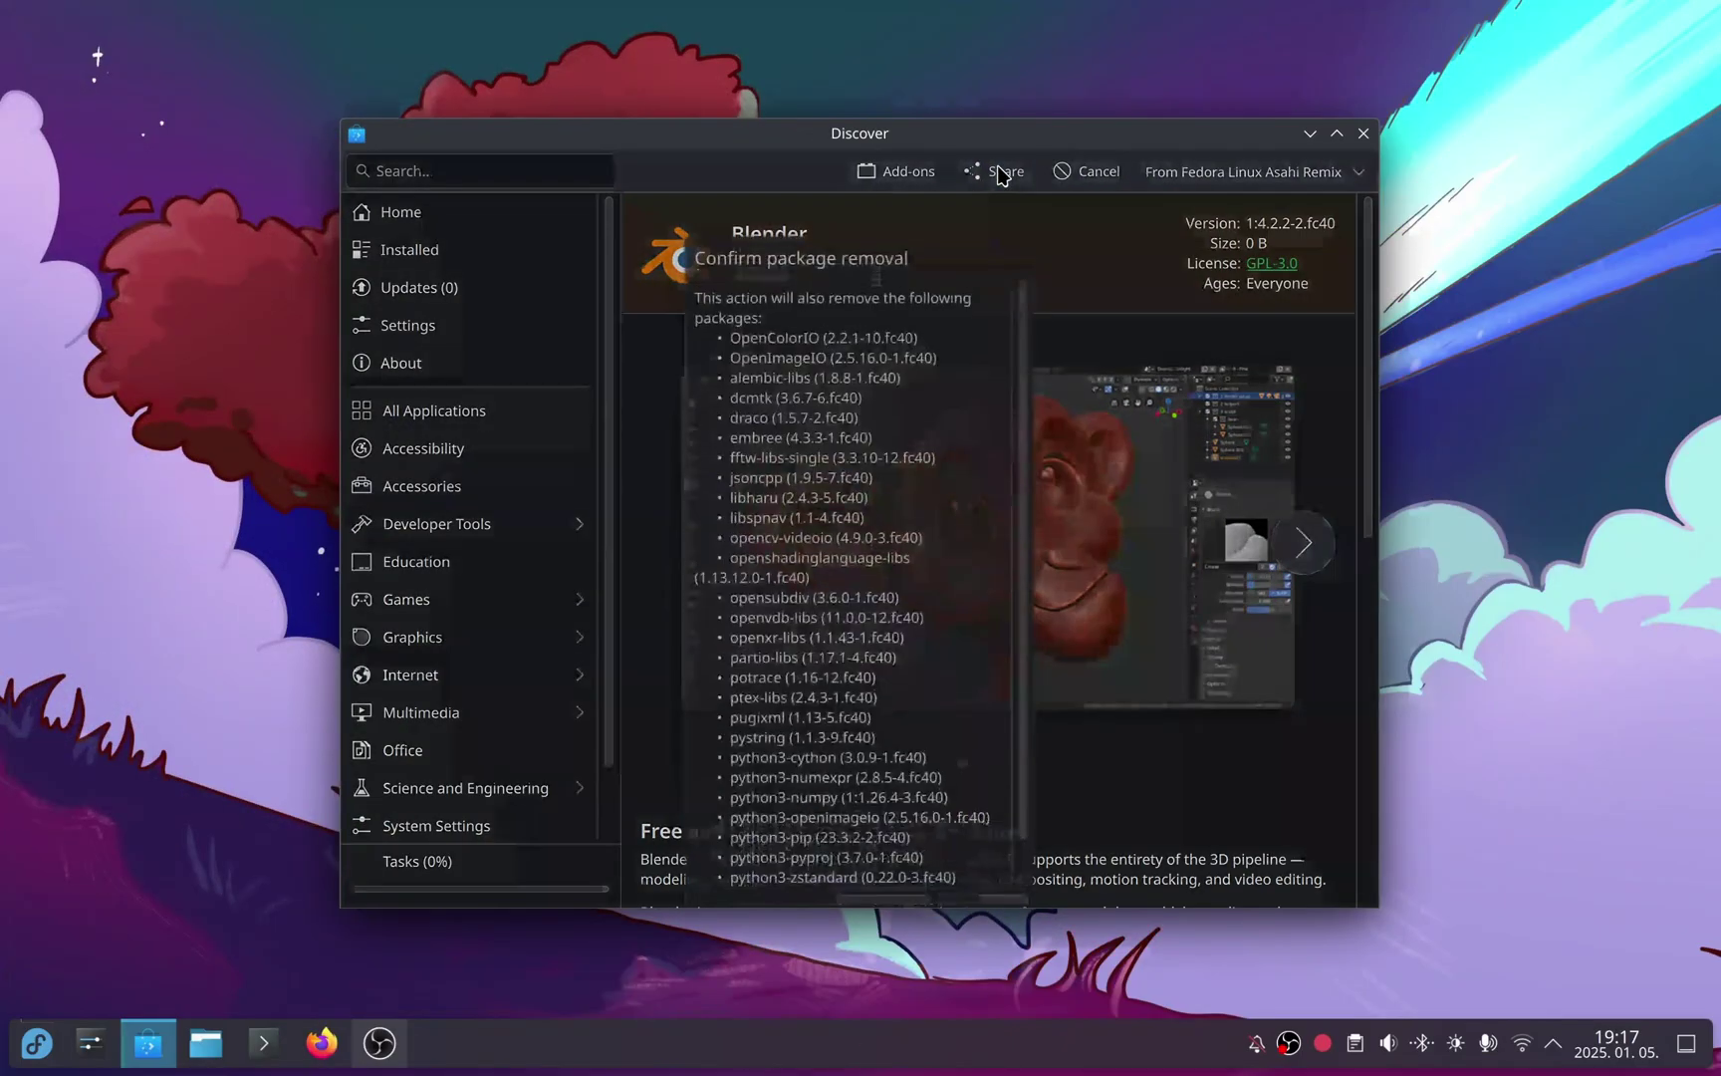
pyautogui.scroll(-2, 815, 767)
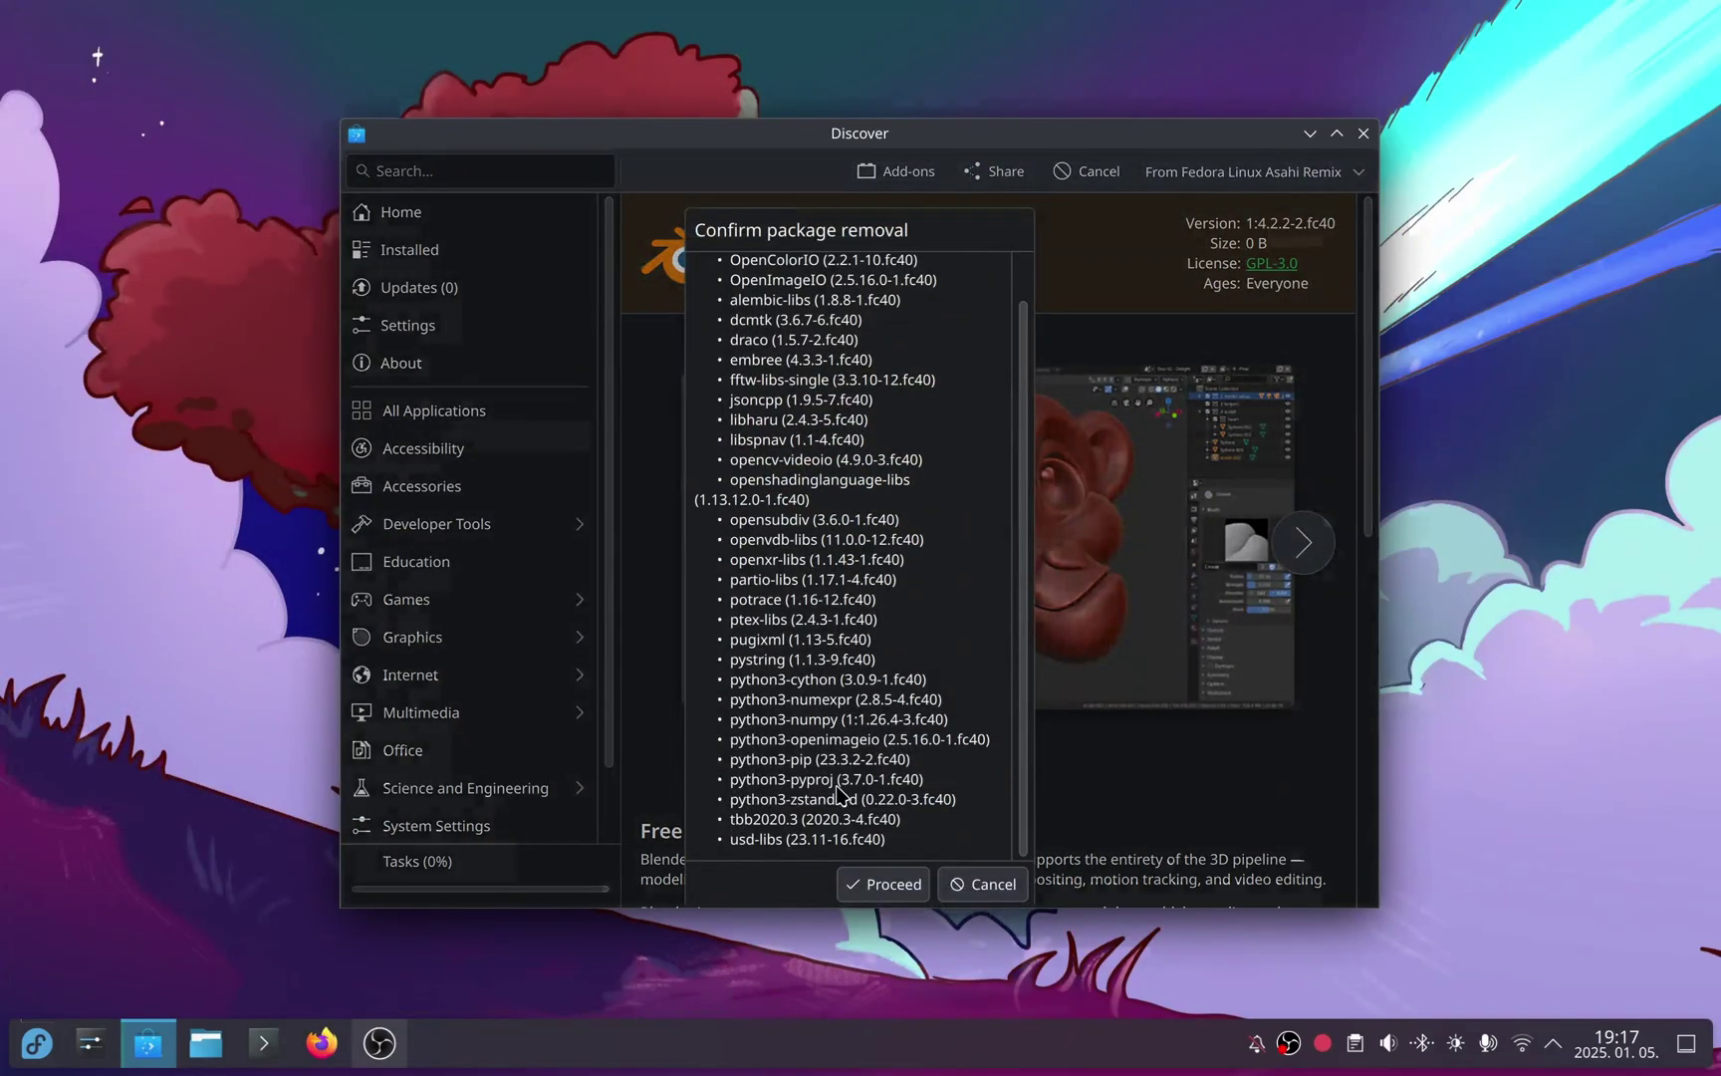
pyautogui.click(873, 876)
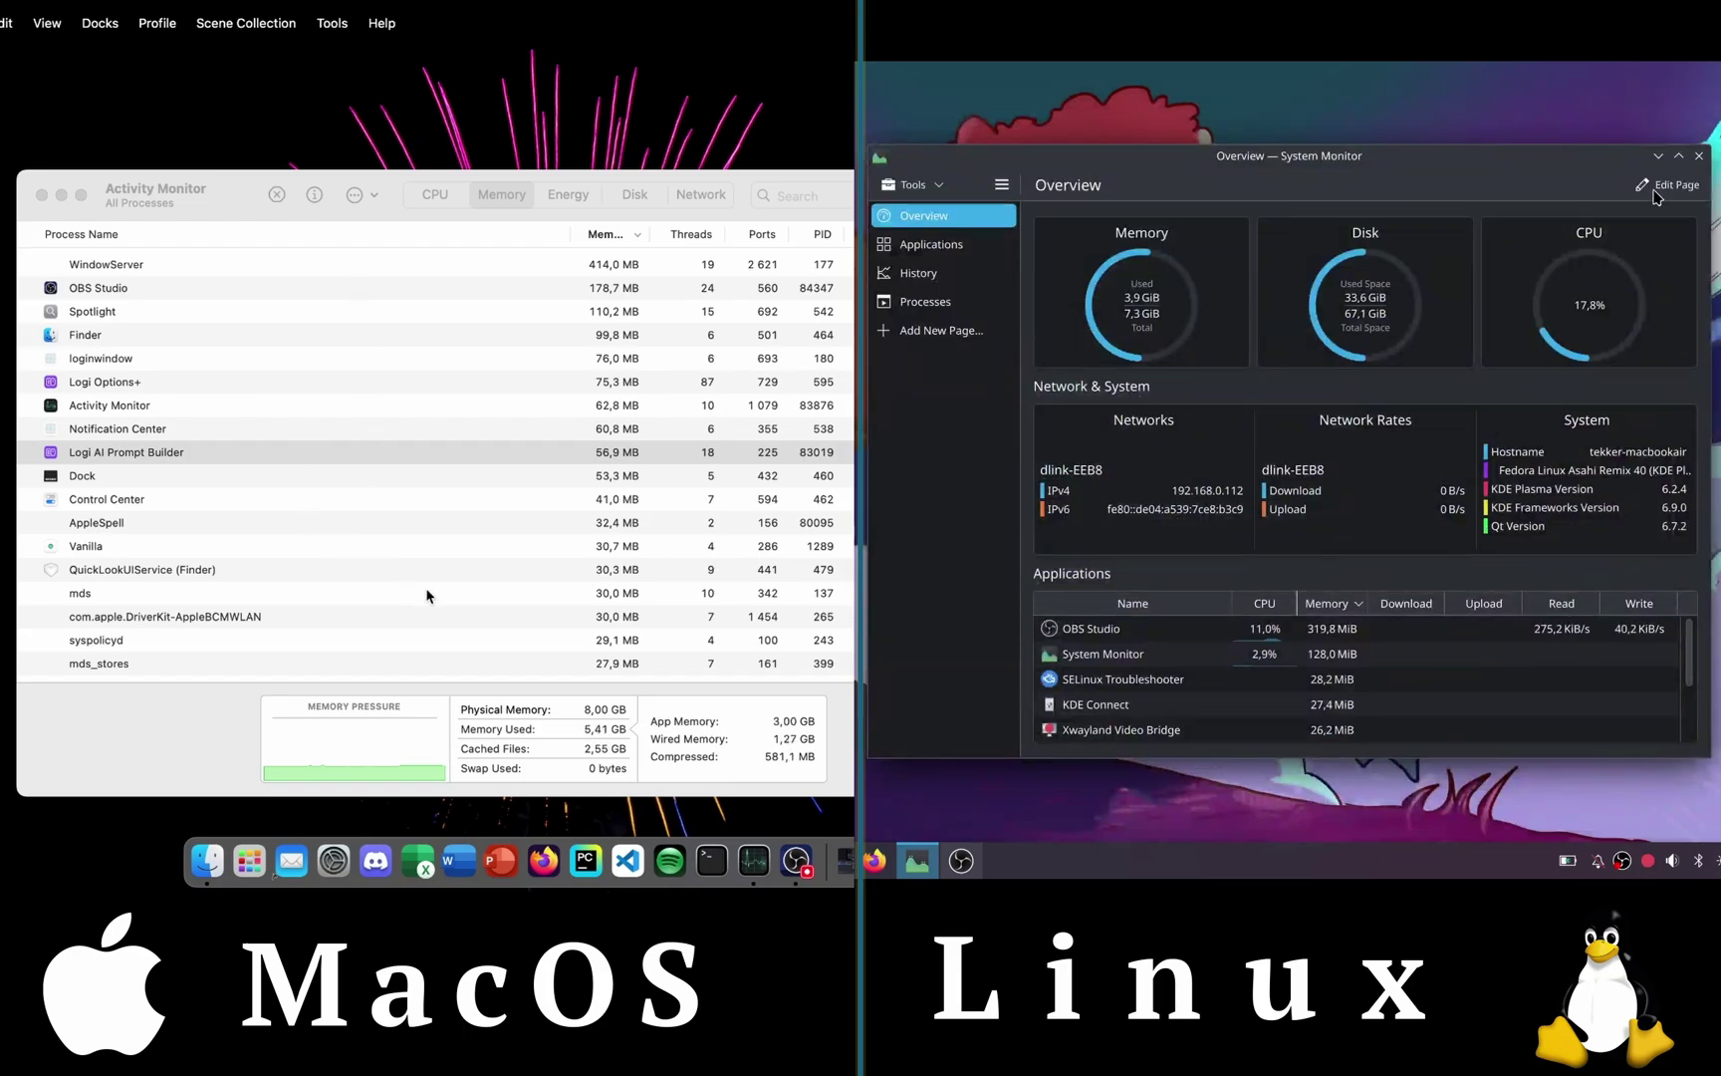
# Check OBS Studio's memory in Activity Monitor, then list running applications in System Monitor
pyautogui.click(576, 739)
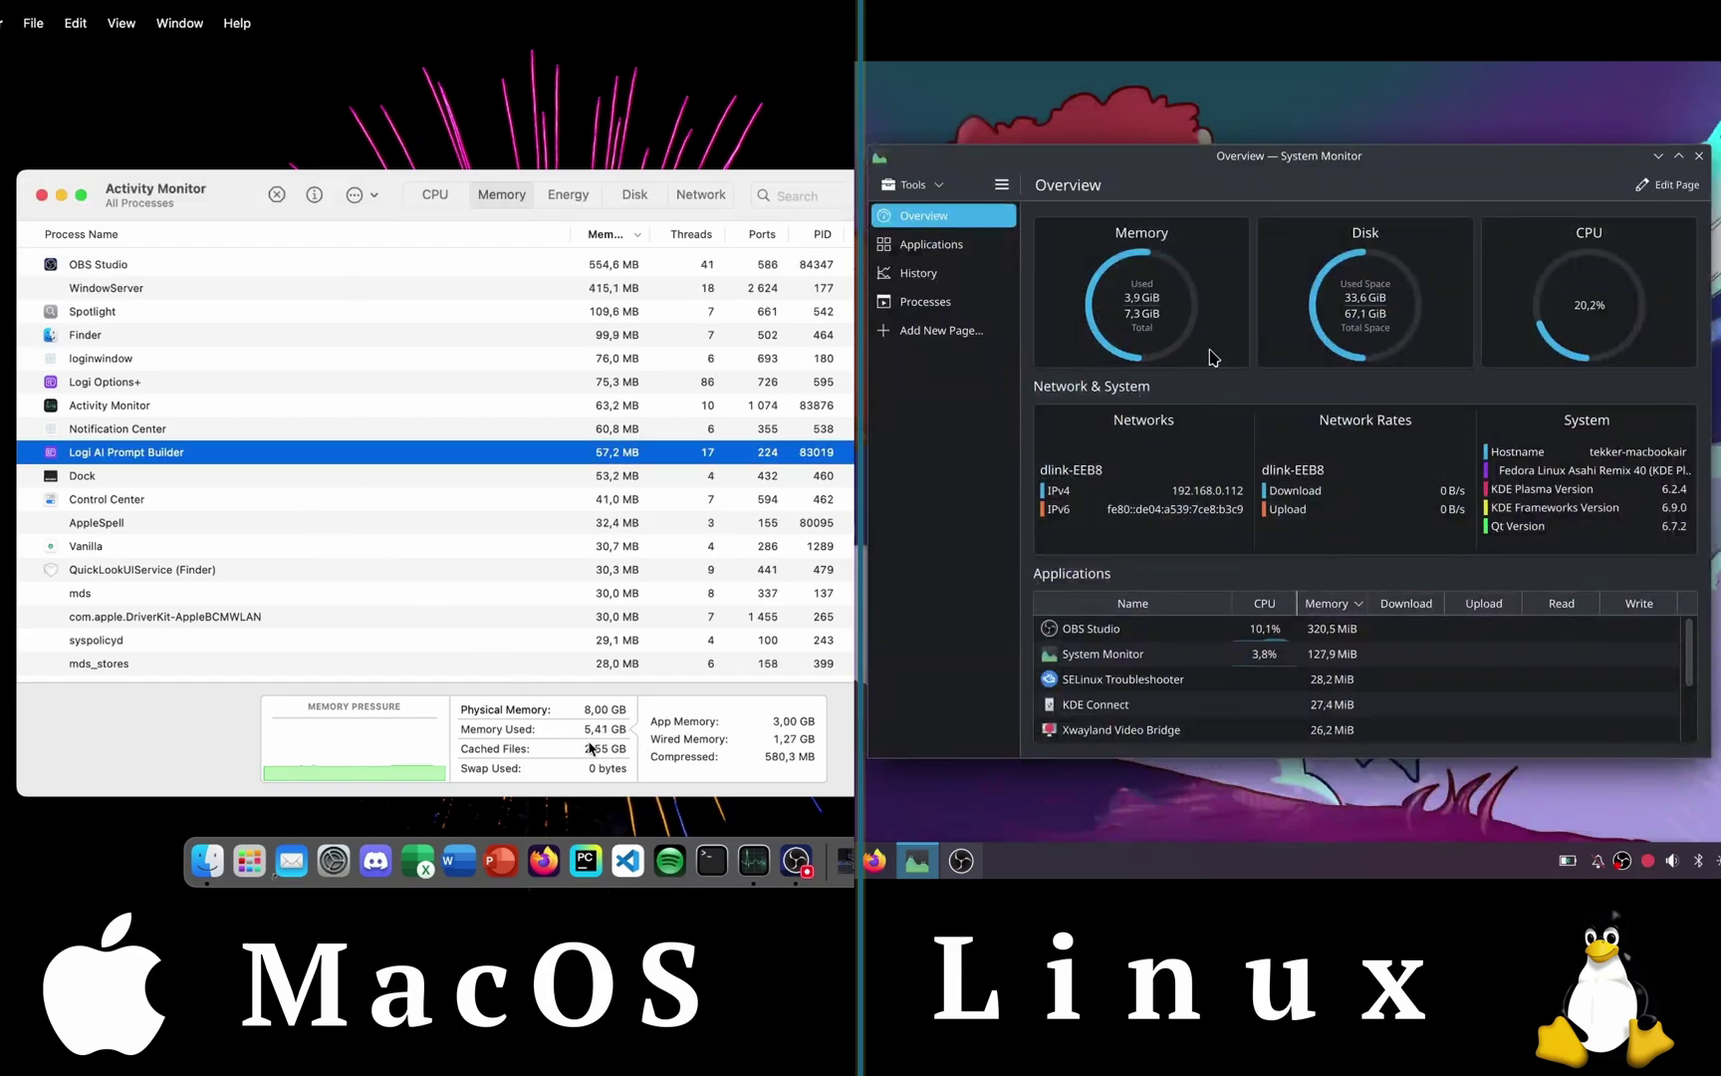
pyautogui.click(727, 269)
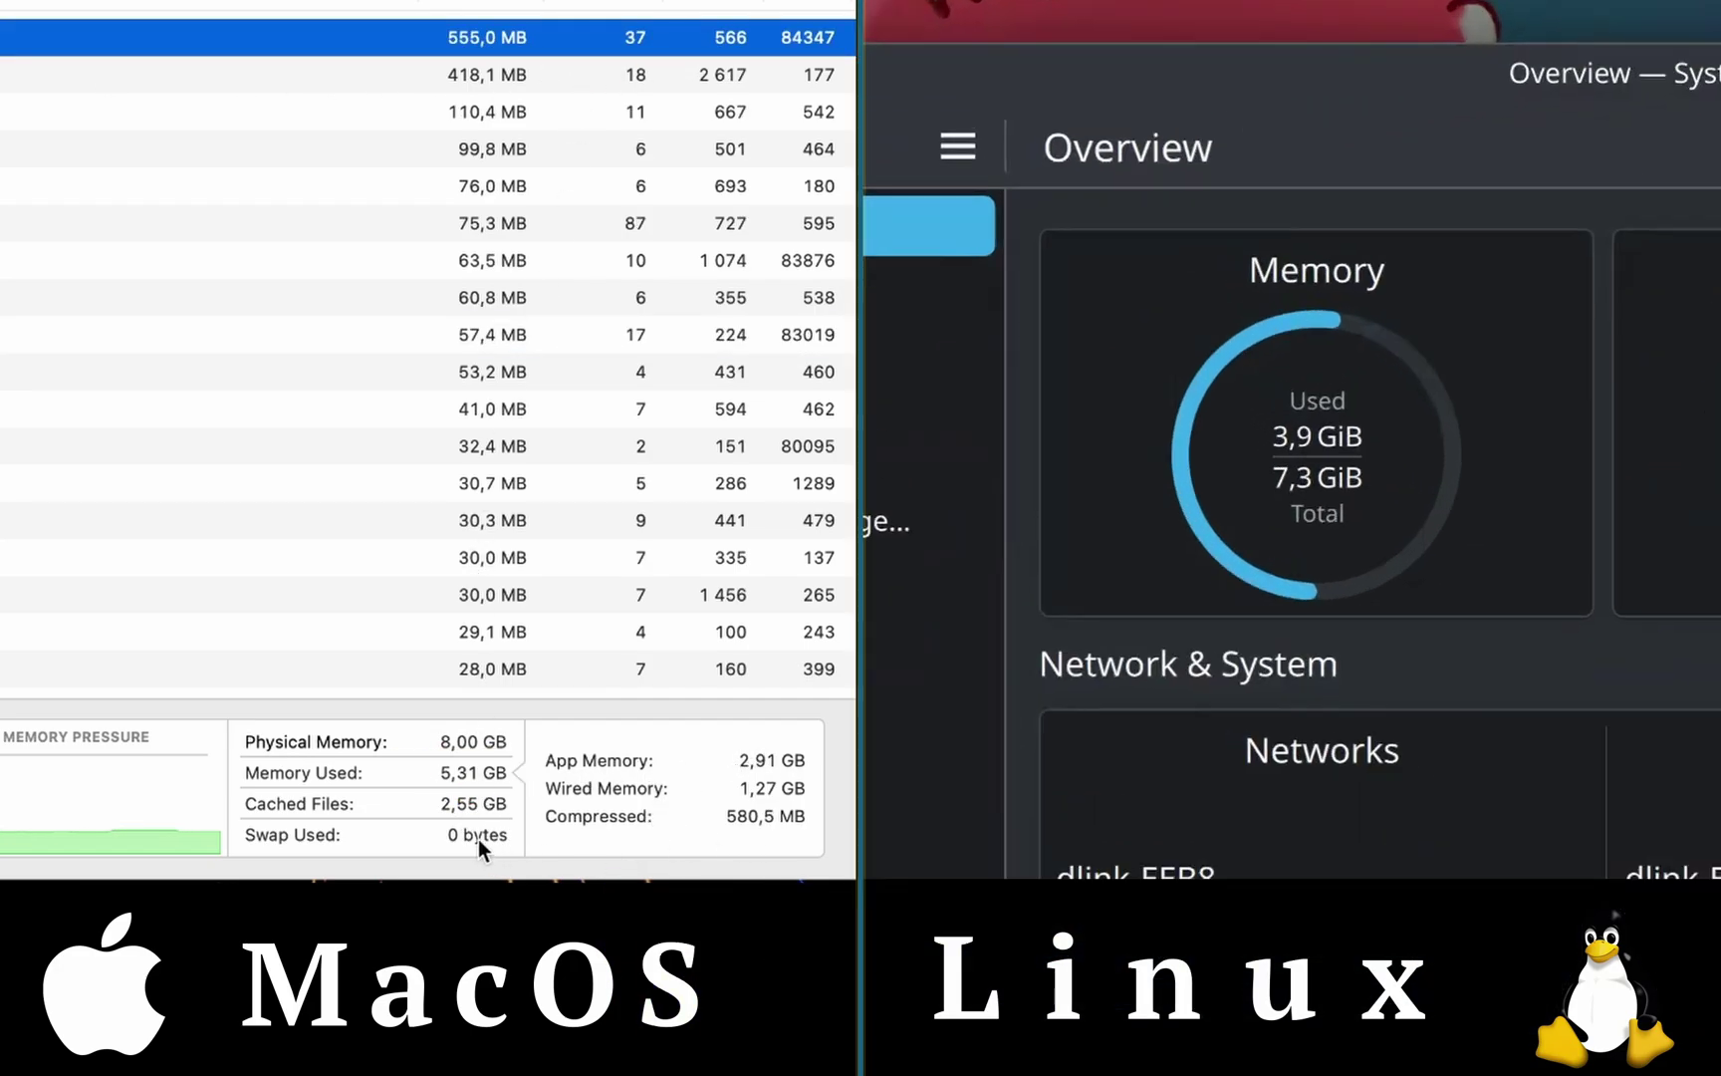
pyautogui.click(936, 299)
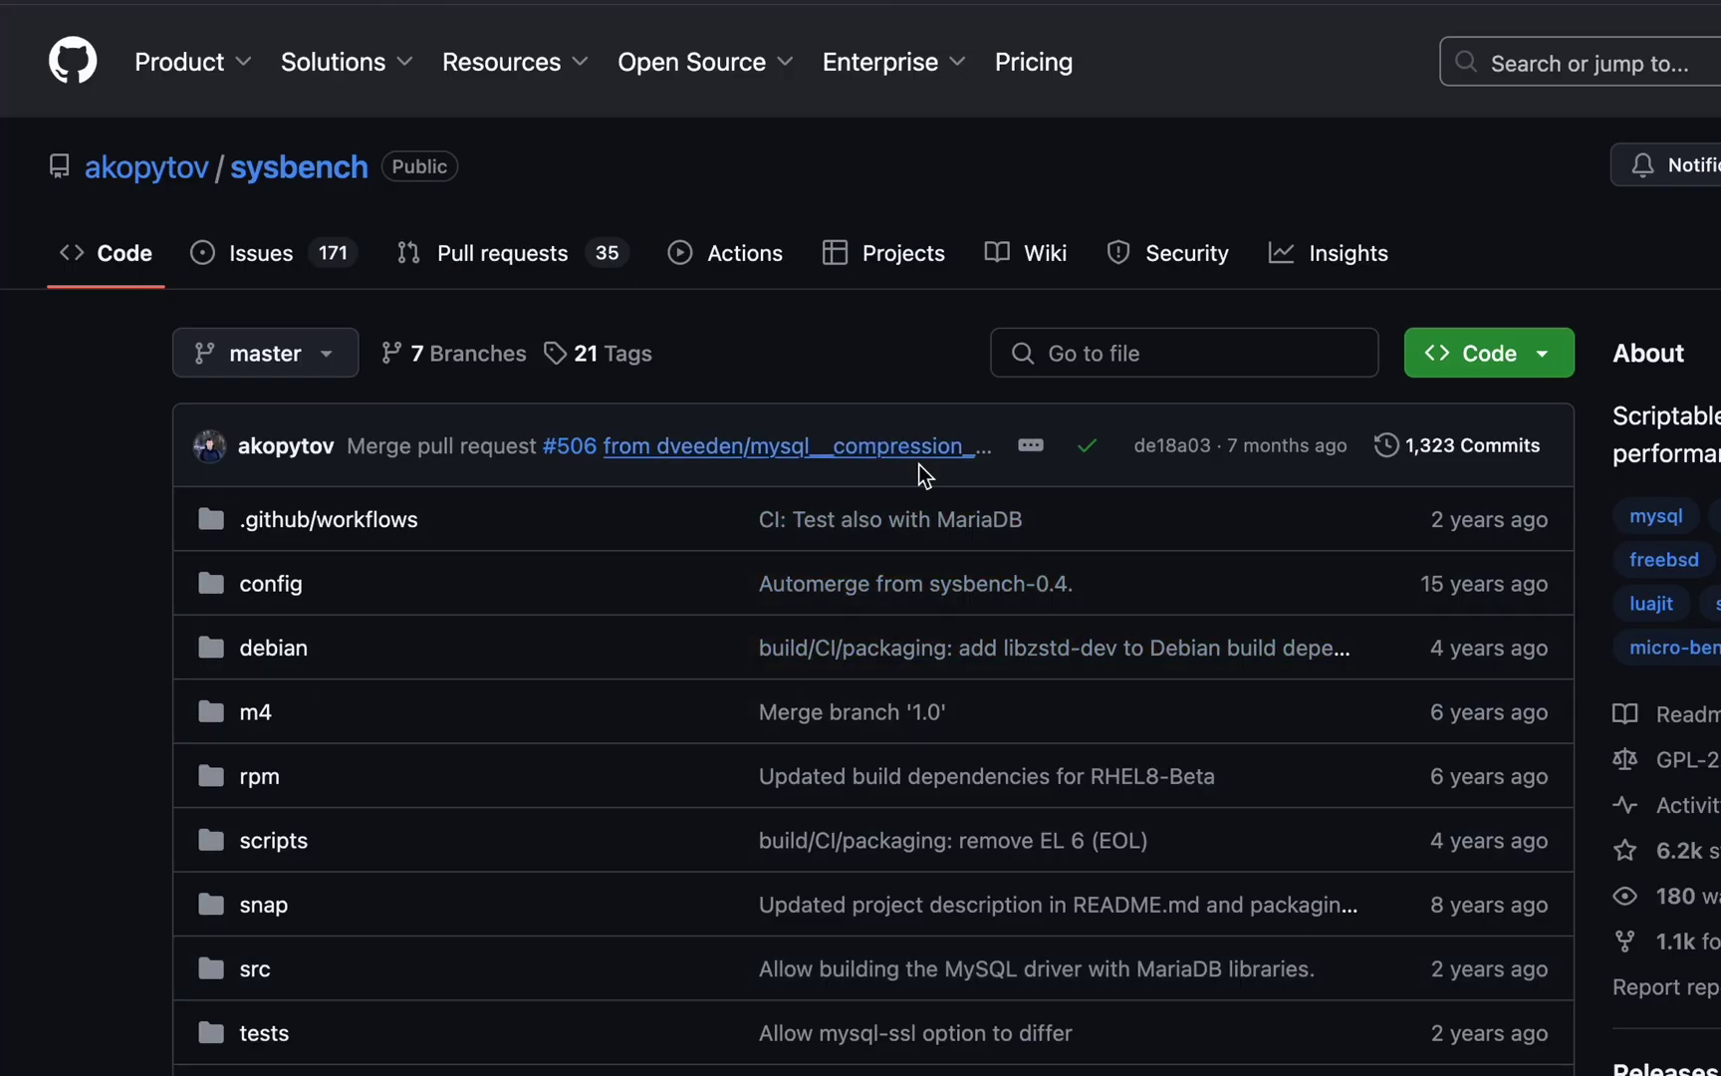
pyautogui.scroll(-10, 983, 527)
pyautogui.scroll(-10, 979, 566)
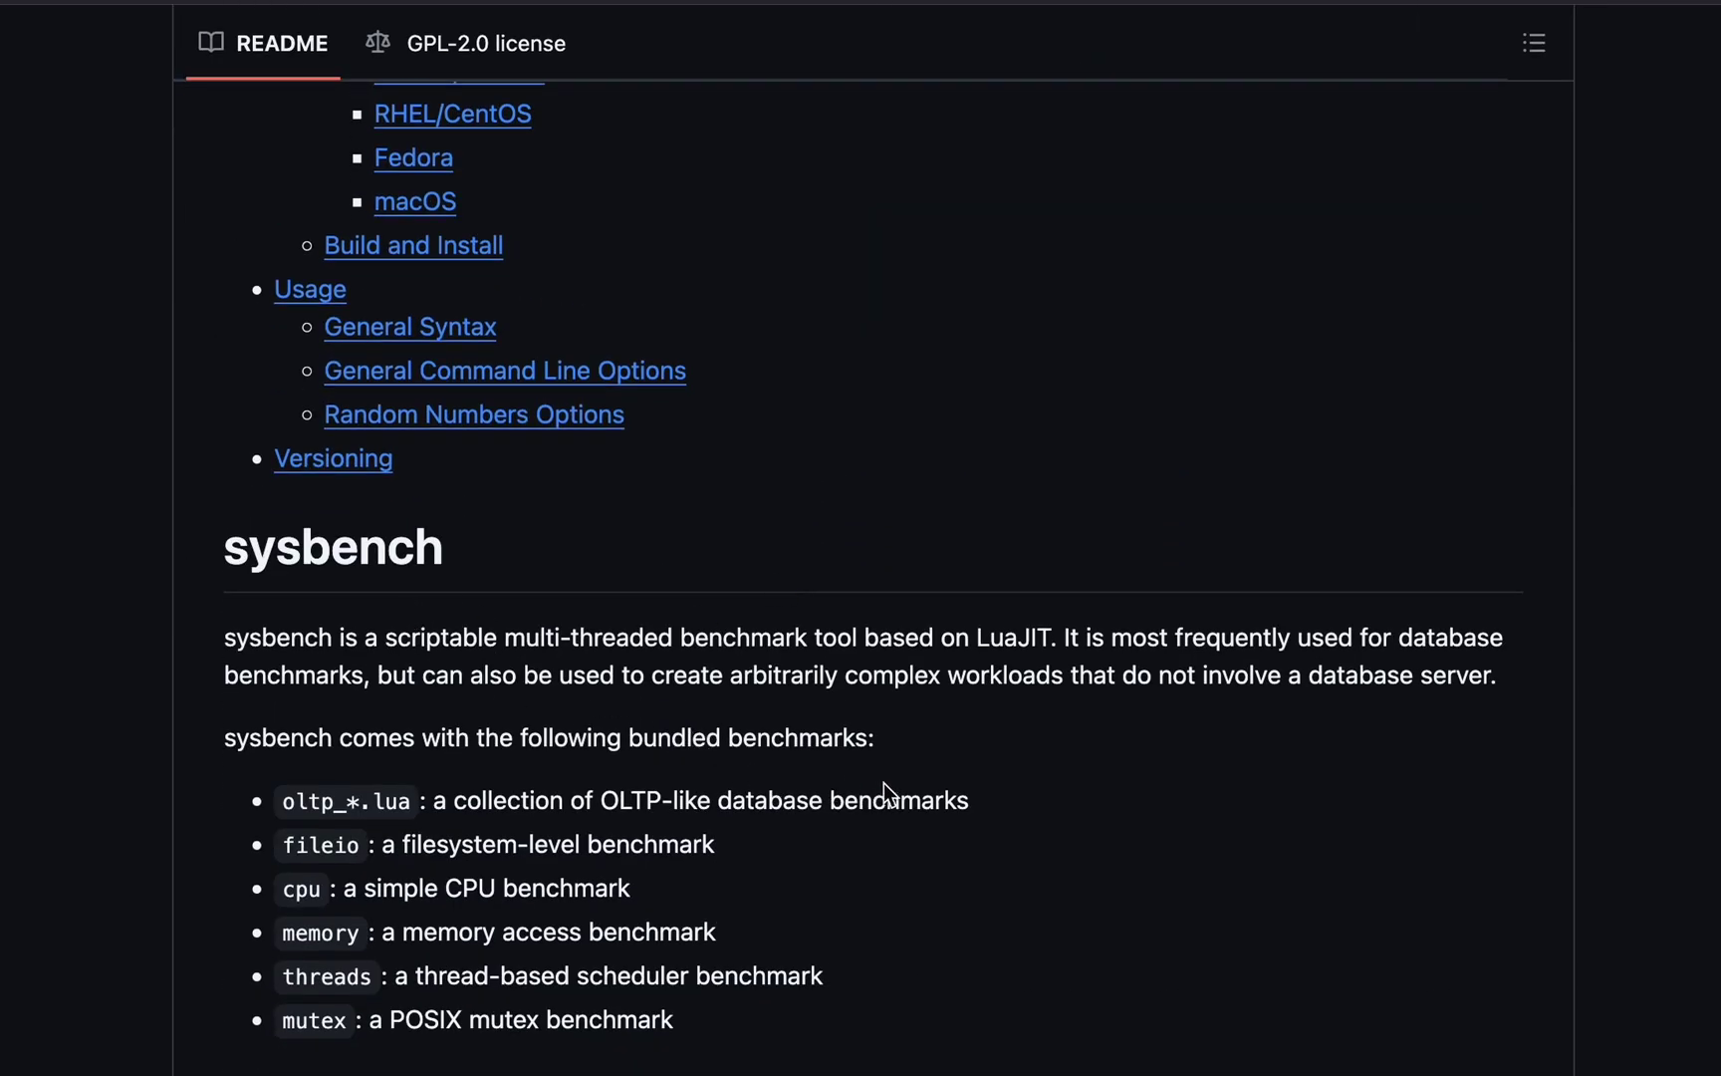
pyautogui.scroll(-10, 897, 783)
pyautogui.scroll(-10, 911, 787)
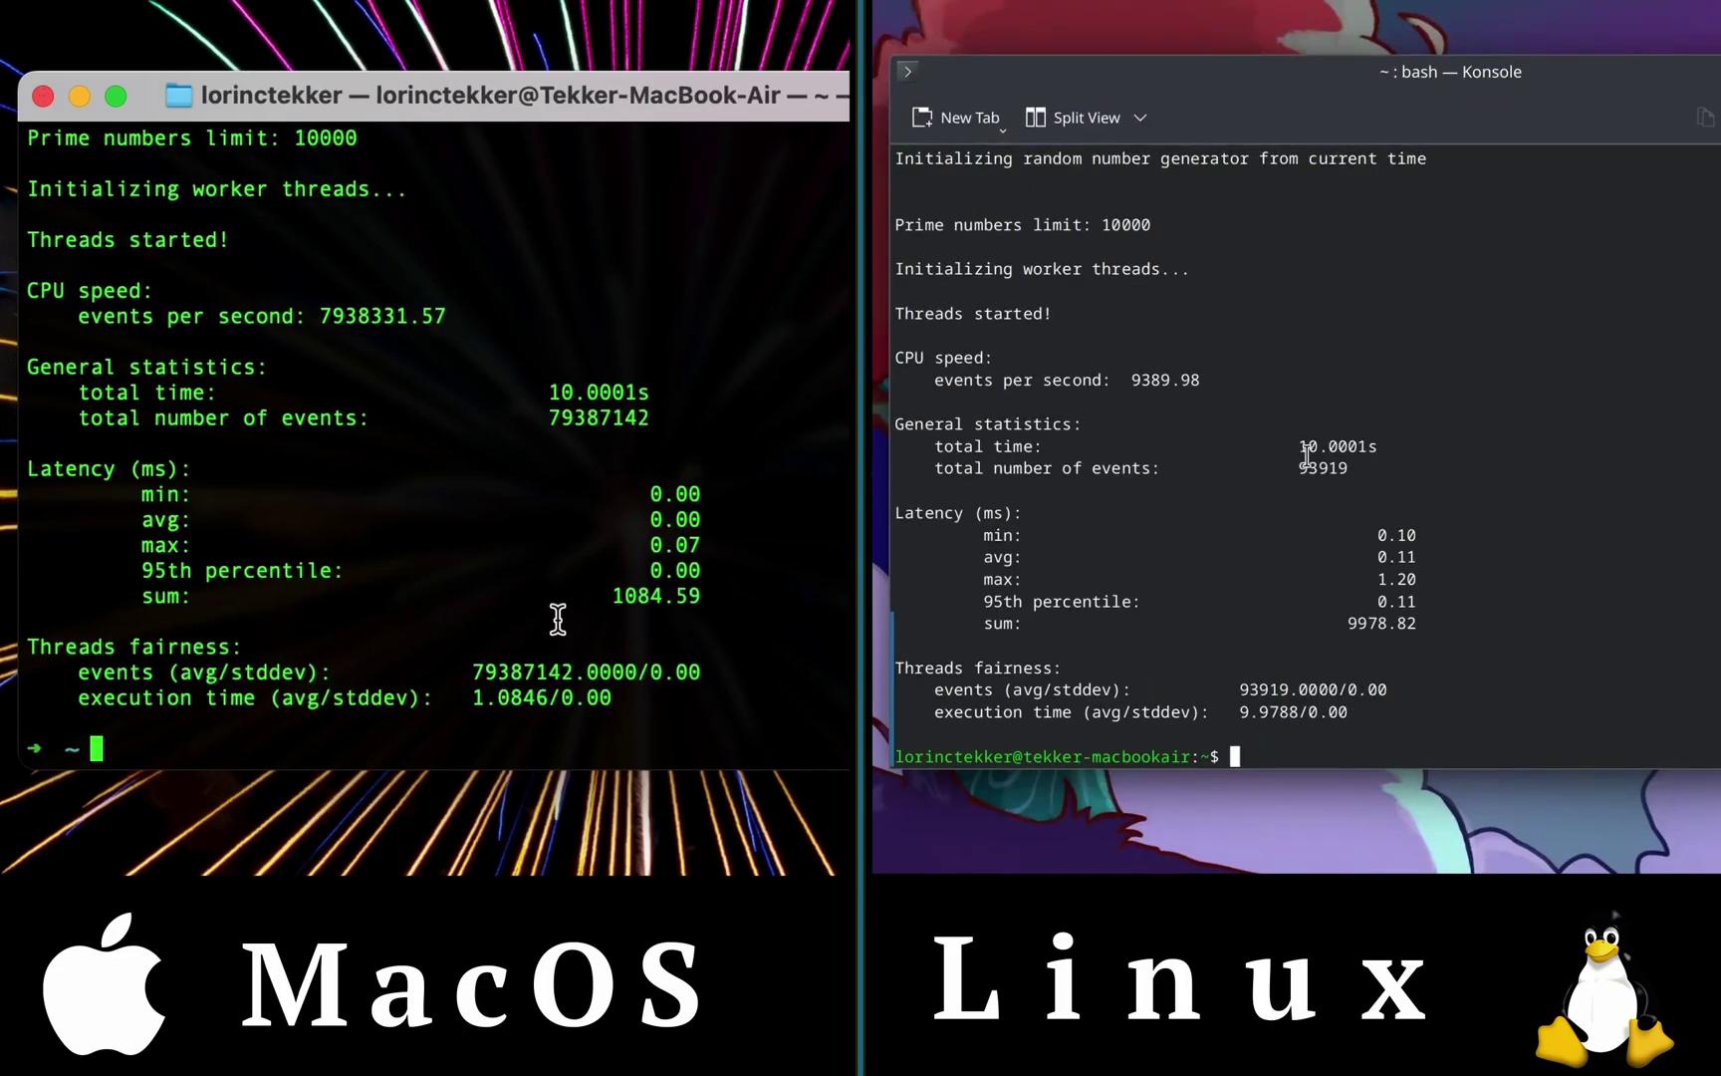
# Recall the sysbench command and run the memory benchmark on both macOS and Linux
pyautogui.press('Up')
pyautogui.moveTo(317, 317); pyautogui.dragTo(484, 318)
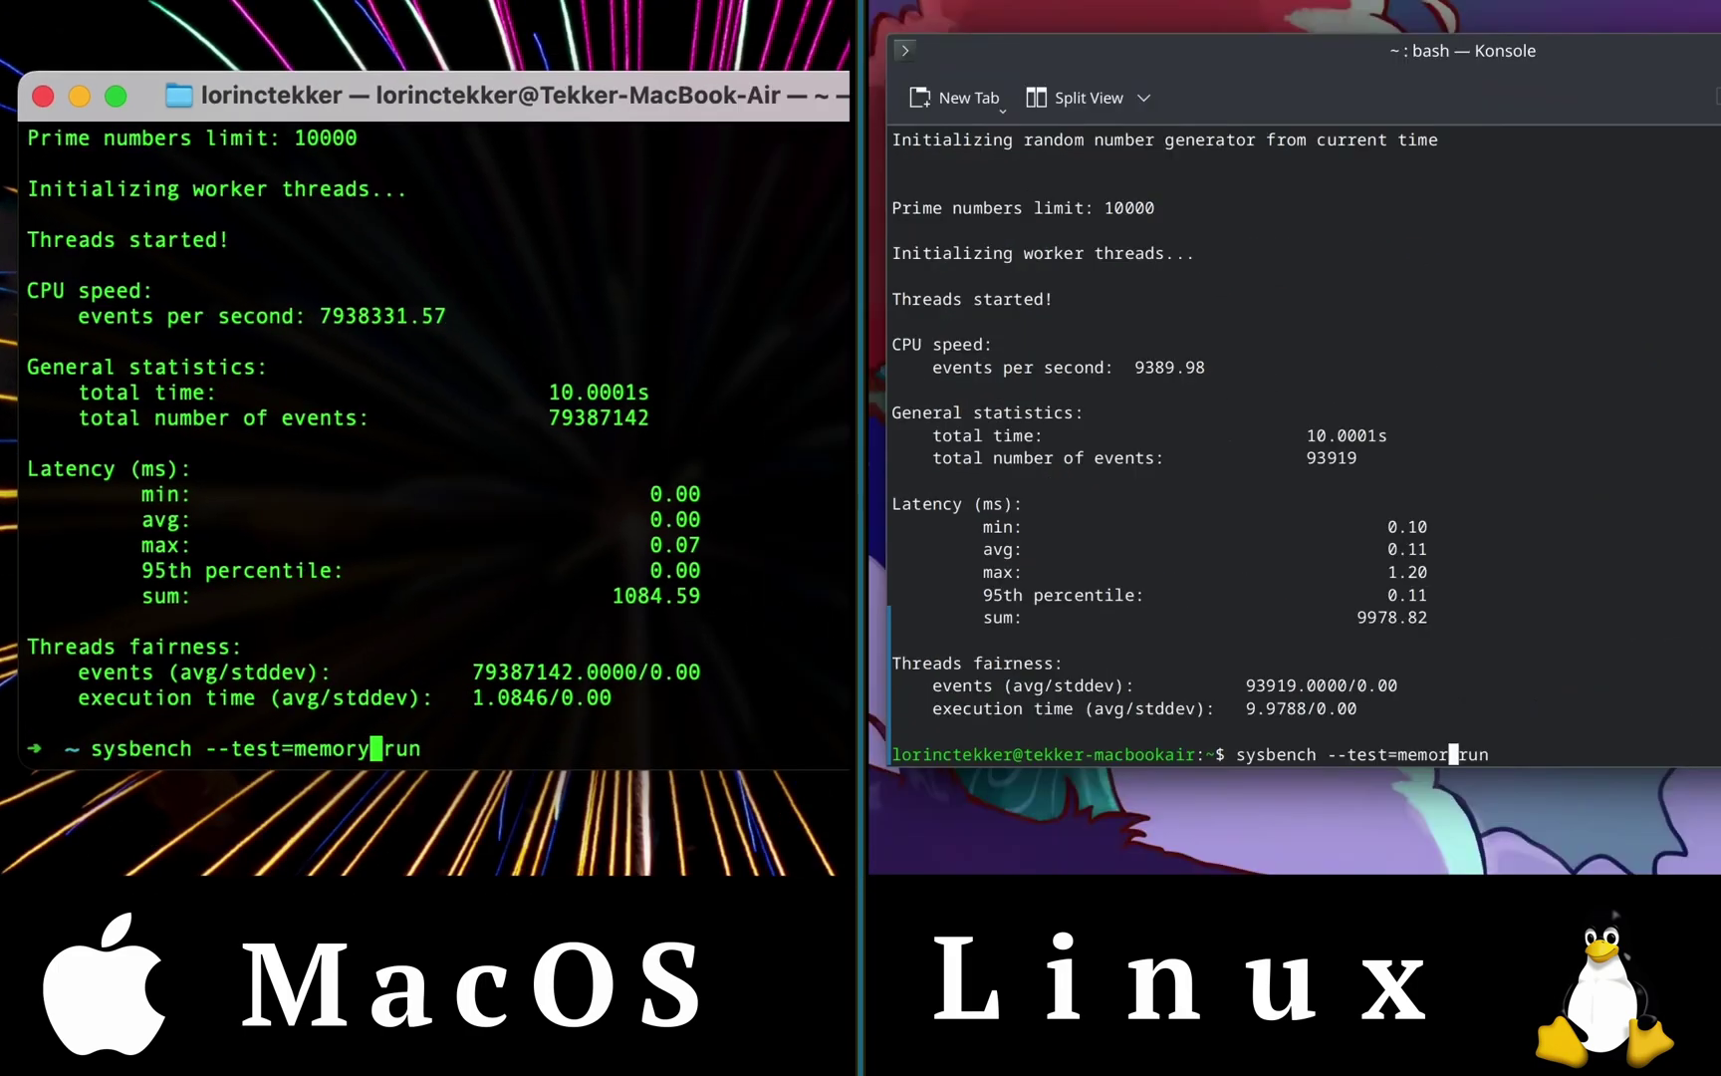
pyautogui.press('Return')
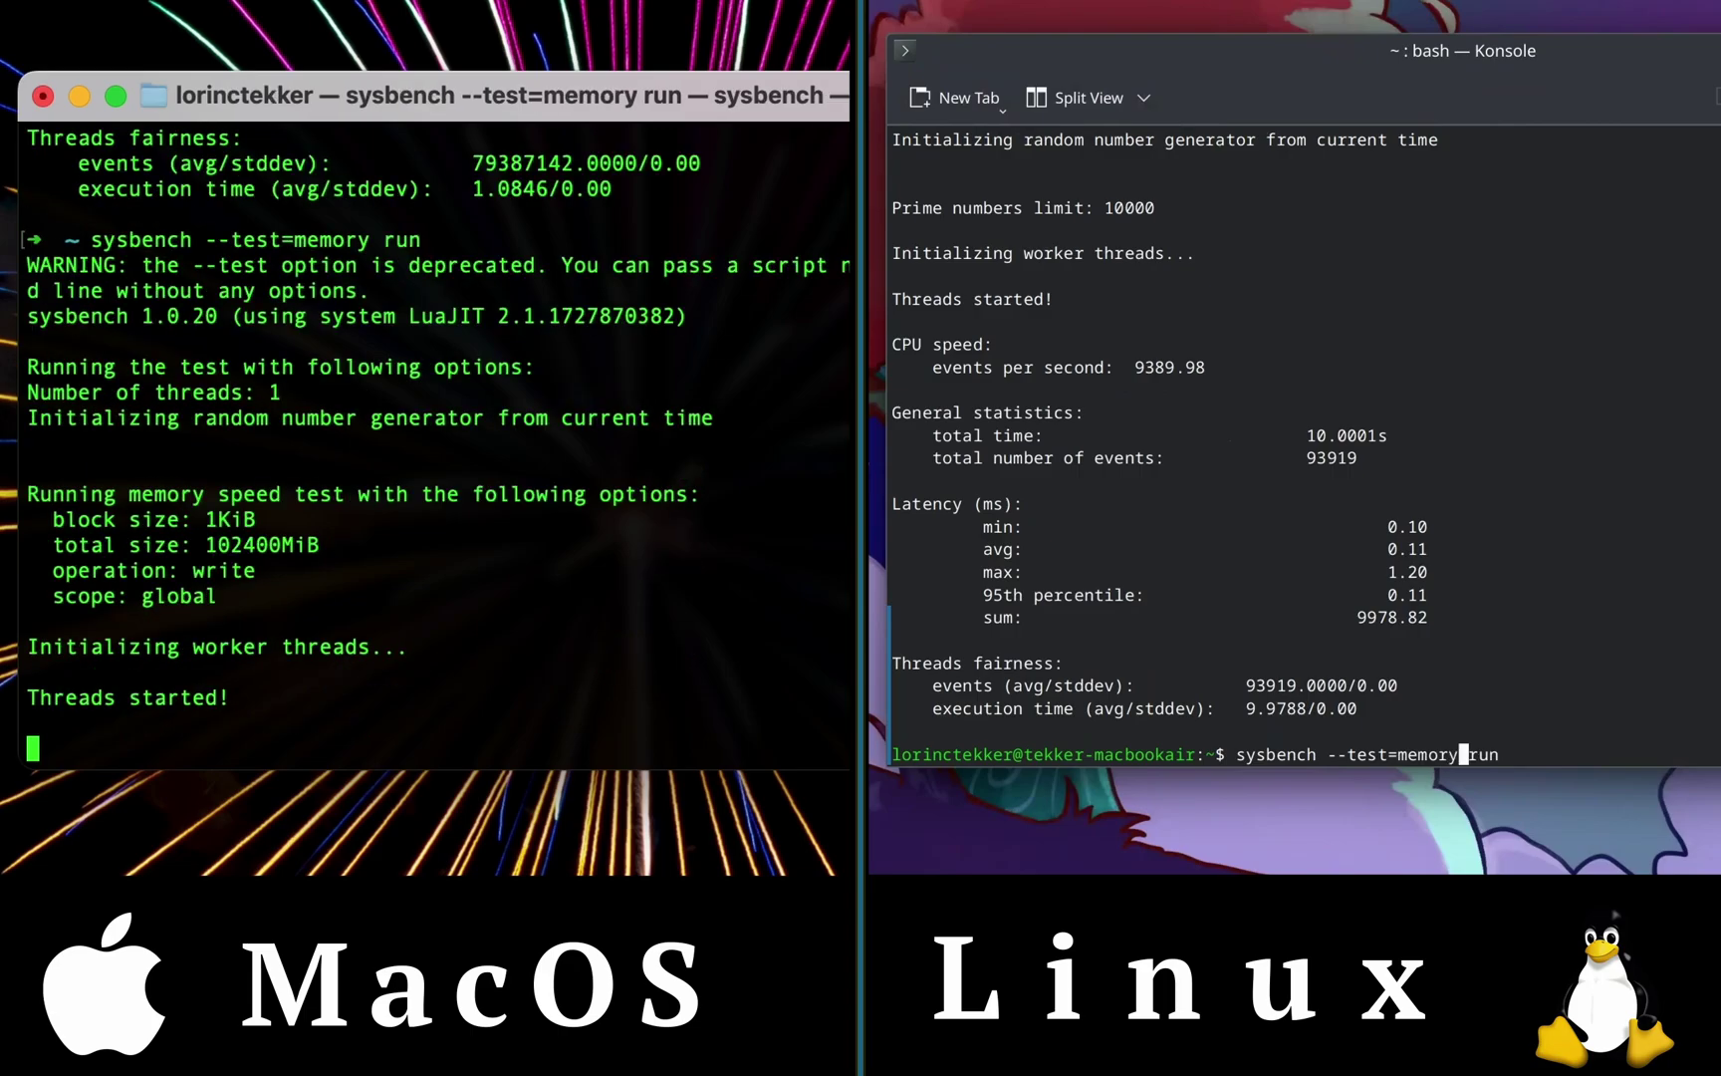
pyautogui.press('Return')
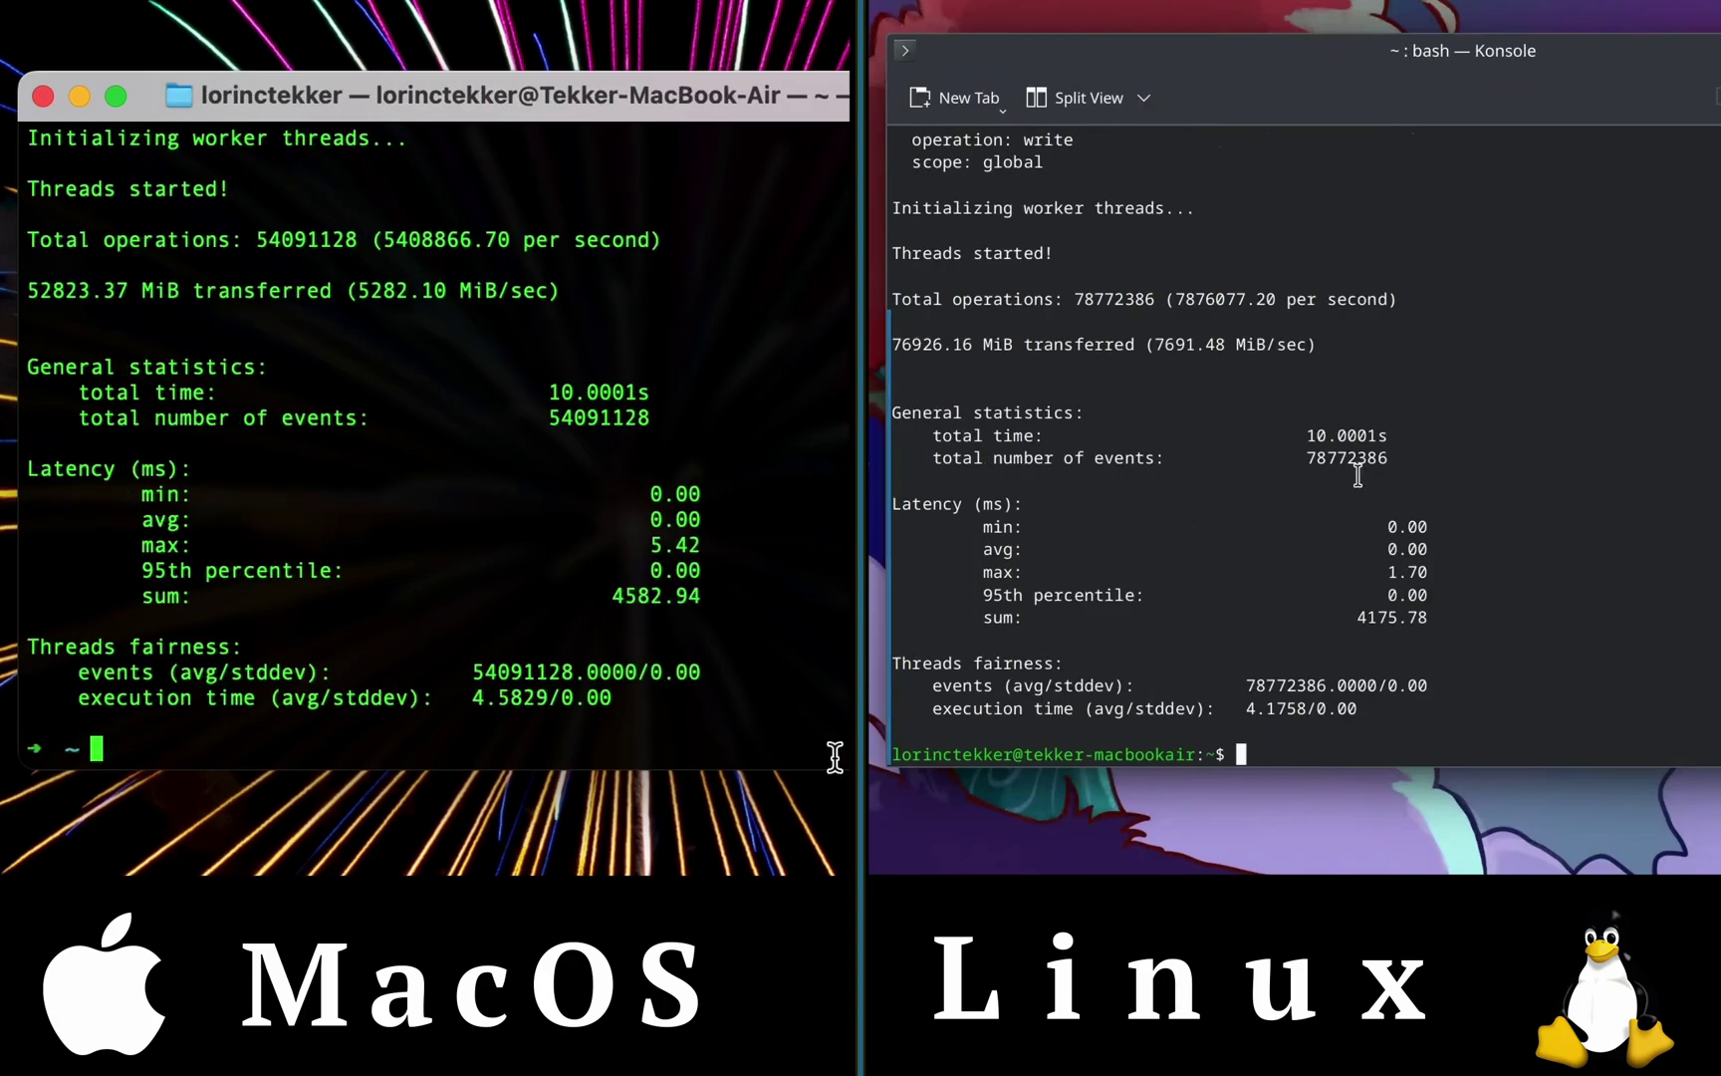
# Highlight the Linux total-events and thread-events figures to compare against macOS
pyautogui.moveTo(1309, 463); pyautogui.dragTo(1402, 460)
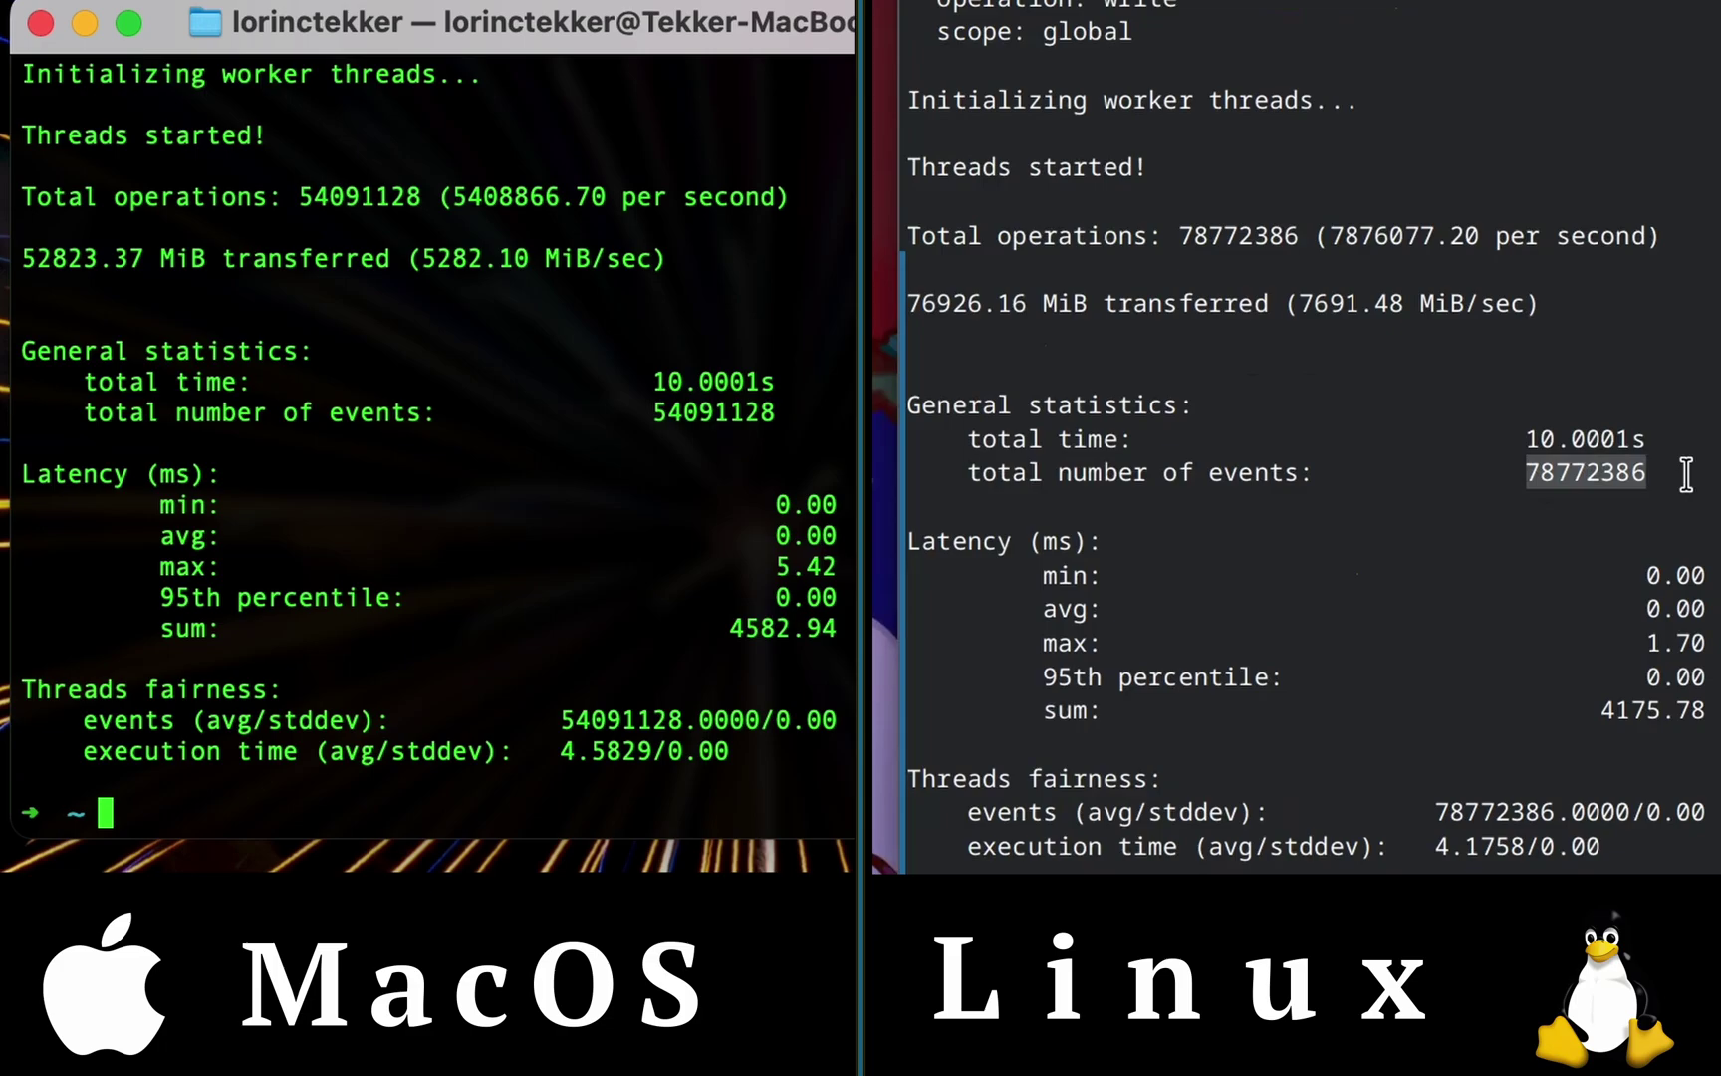
pyautogui.click(1686, 474)
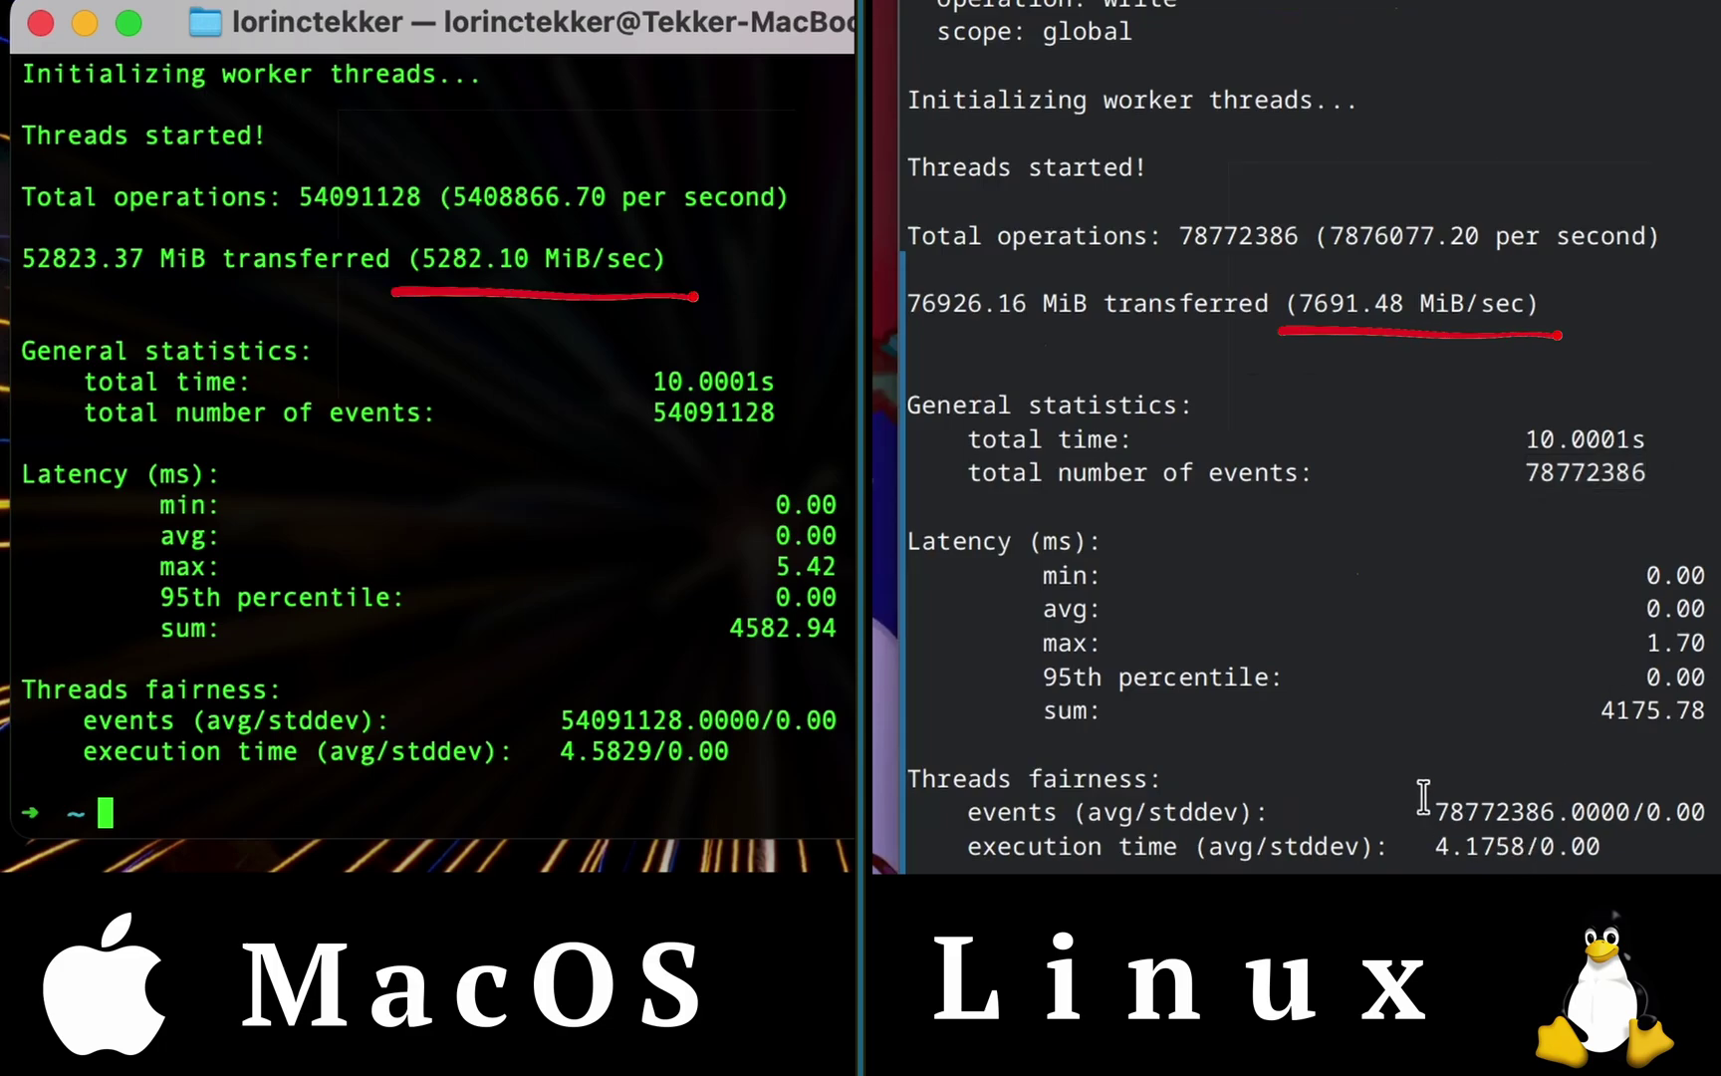
pyautogui.moveTo(1424, 797); pyautogui.dragTo(1708, 812)
pyautogui.click(1635, 547)
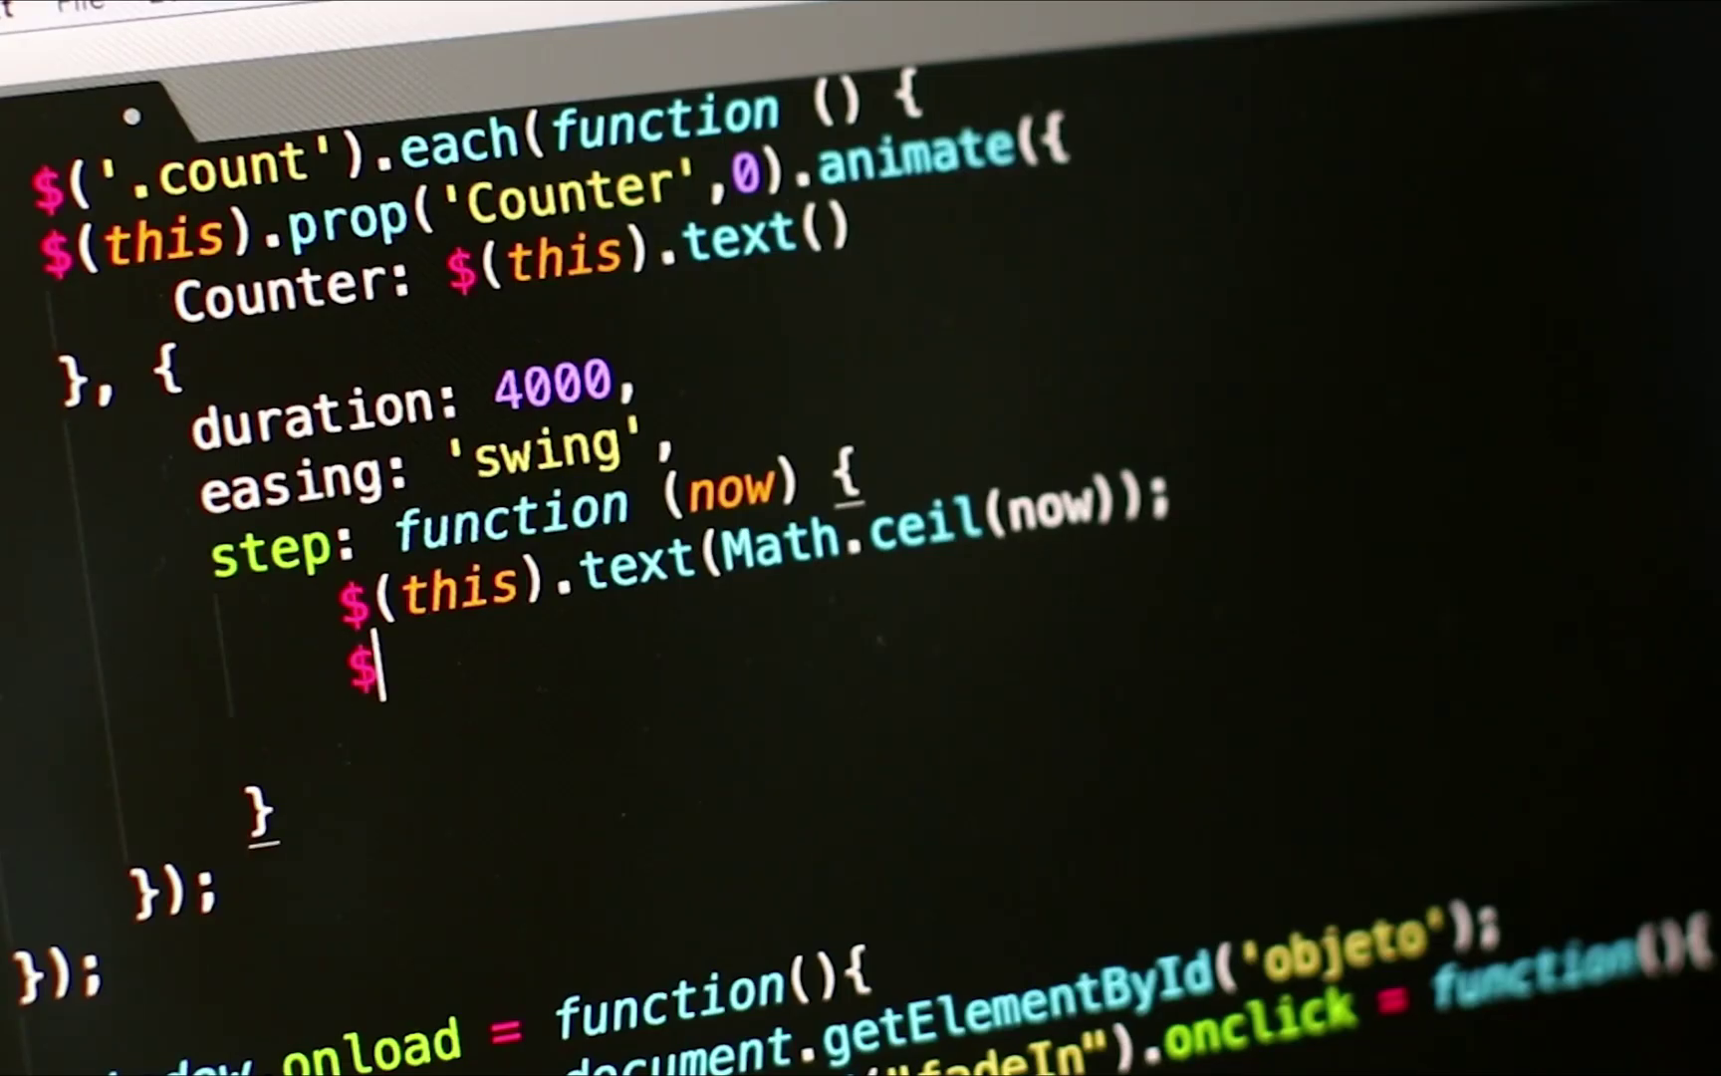
# Type this inside the empty parentheses so the line reads $(this)
pyautogui.press('Left')
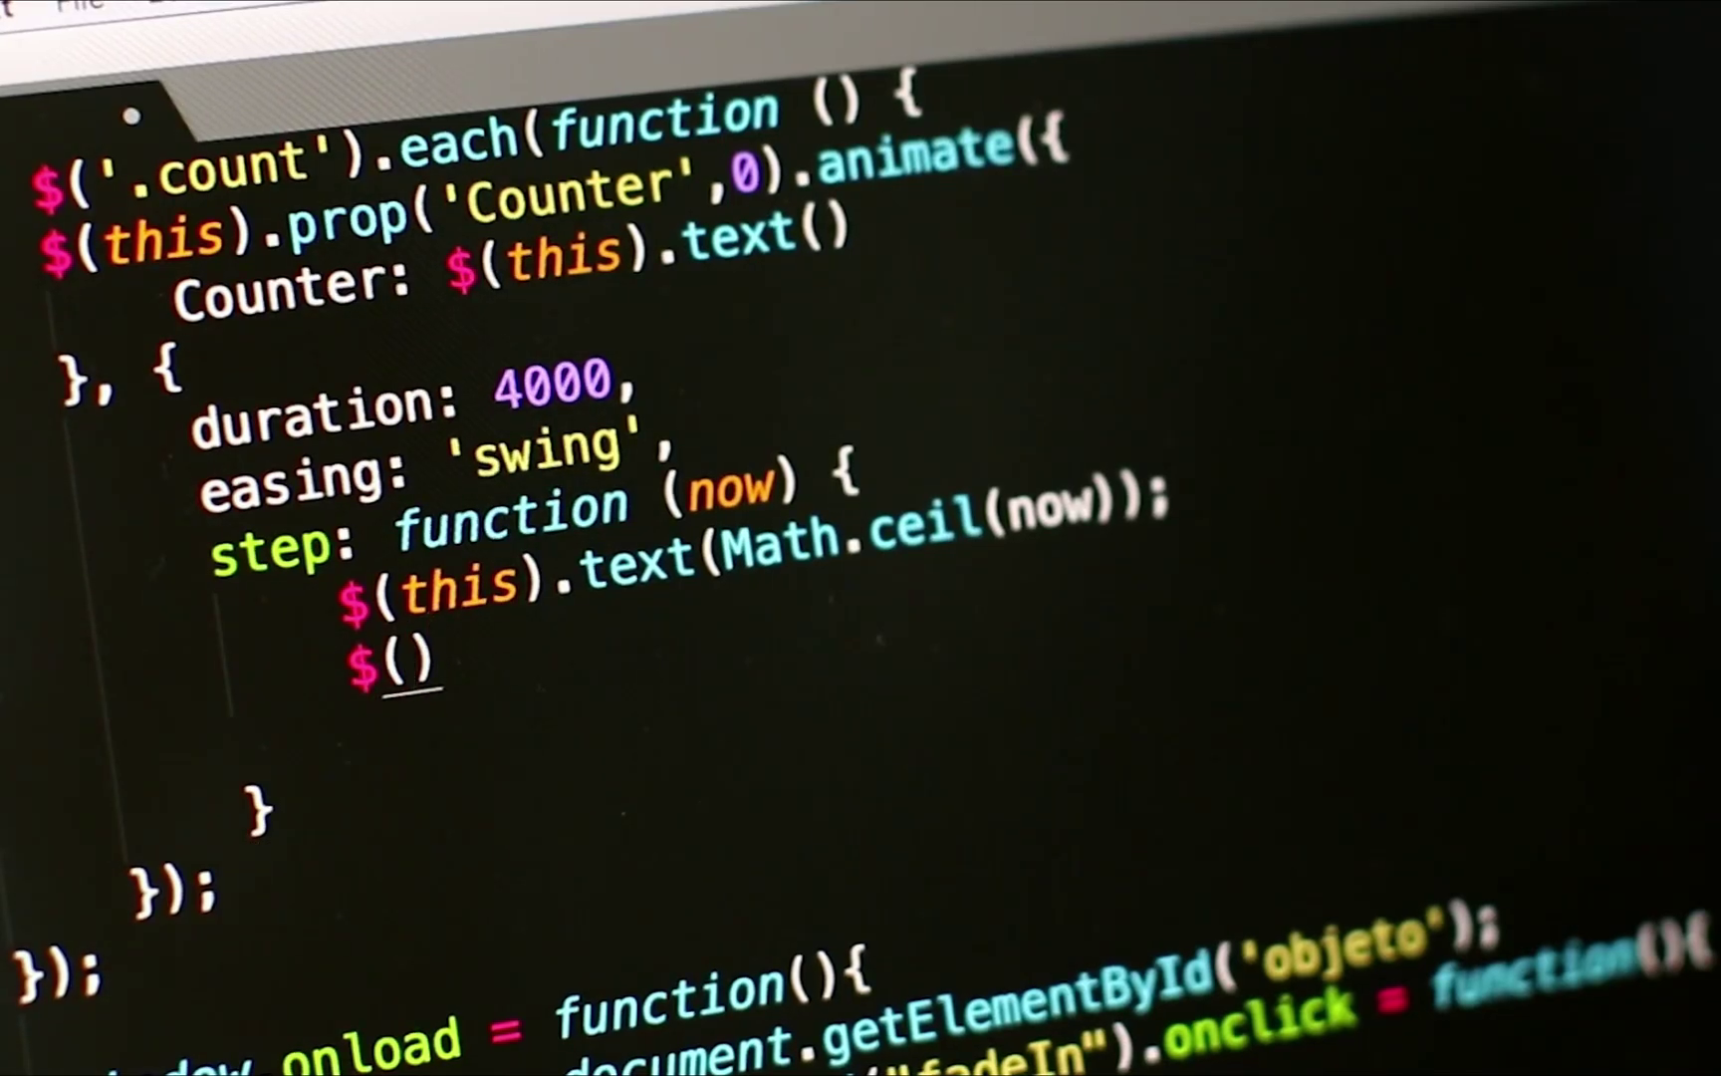
pyautogui.write('this')
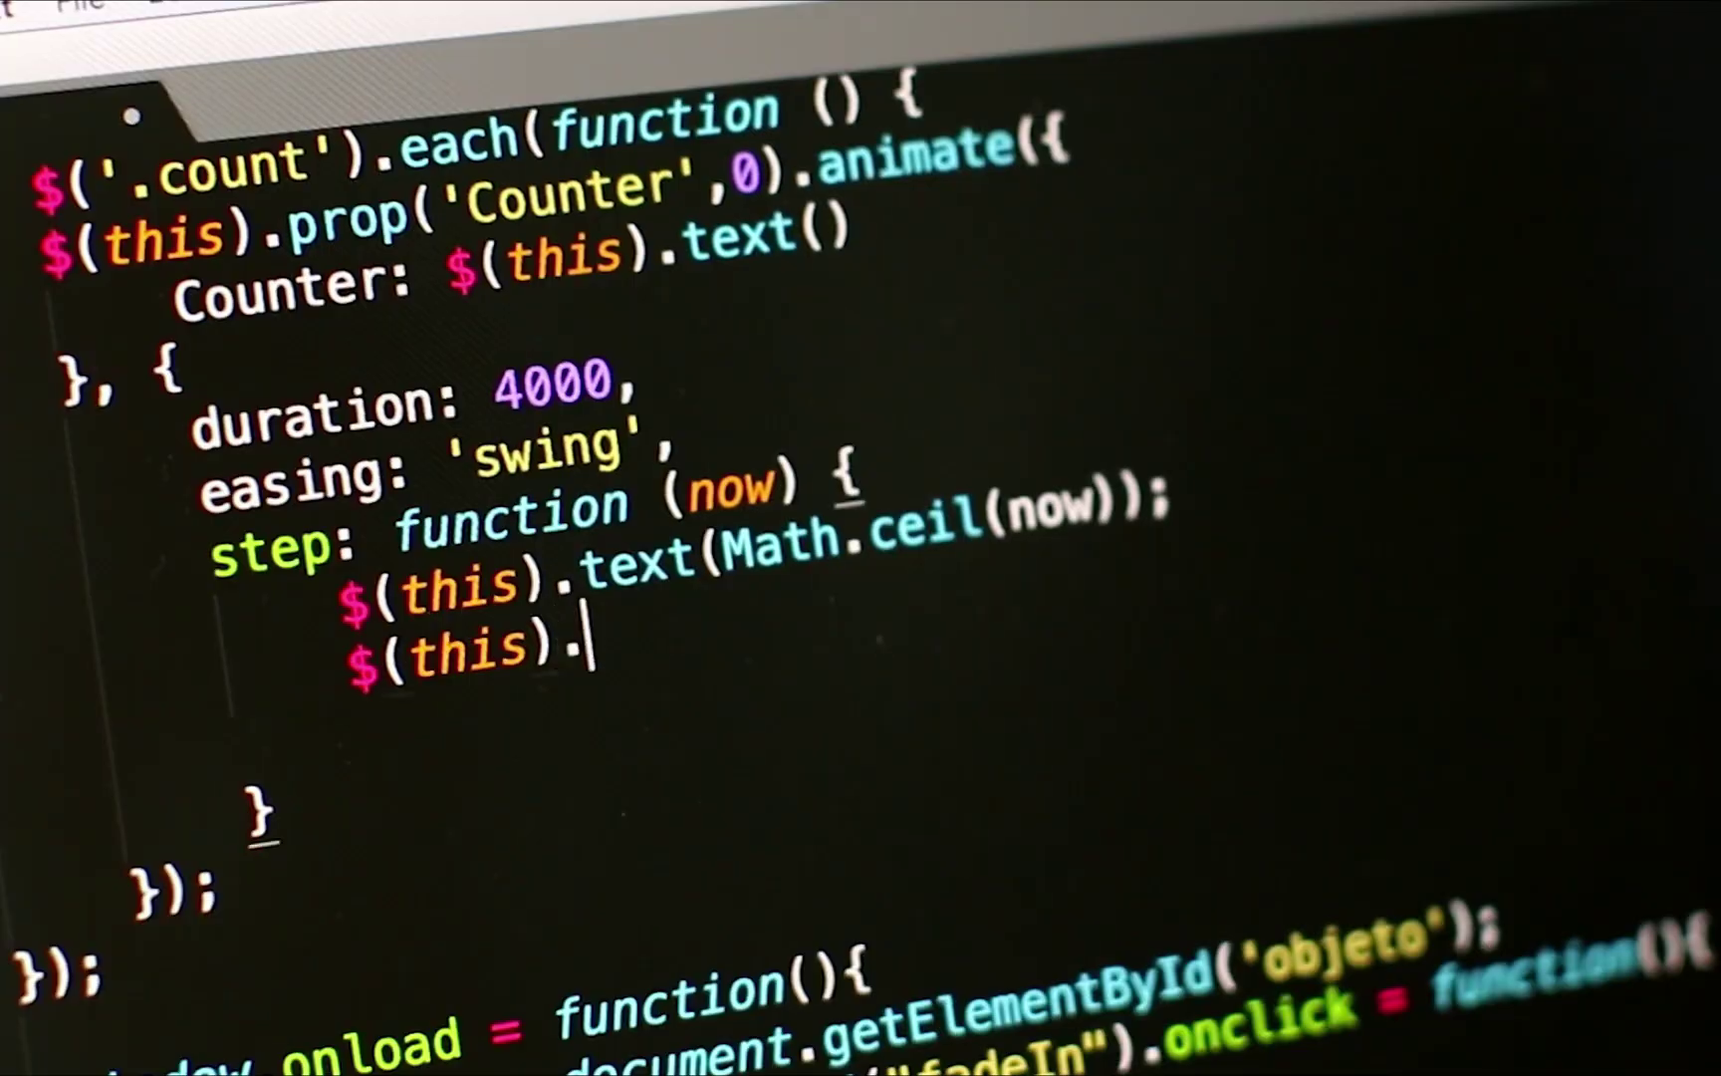